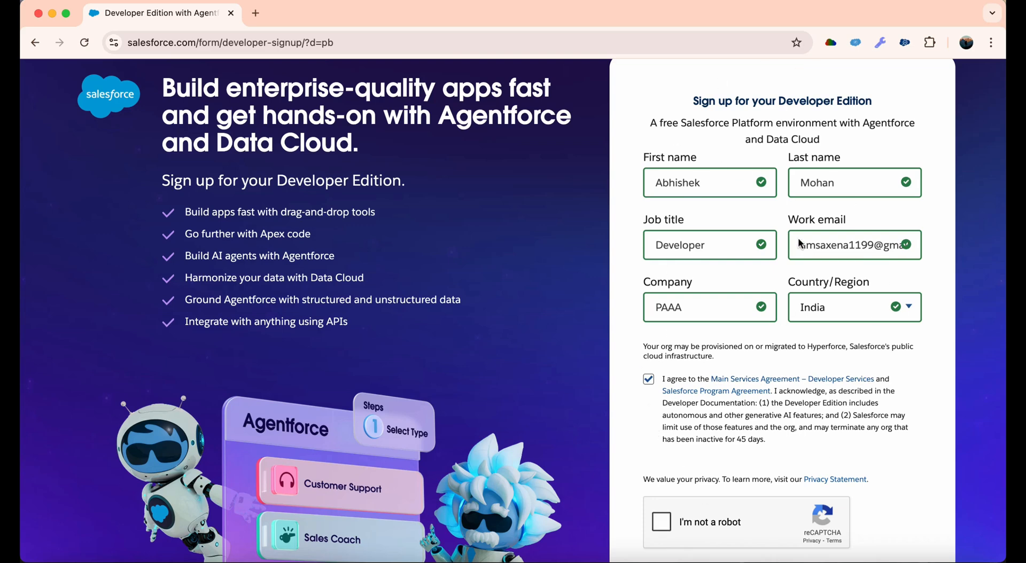
Complete the reCAPTCHA check and submit the filled-in Developer Edition sign-up form.
{"action": "scroll", "coordinate": [670, 395], "scroll_direction": "down", "scroll_amount": 1}
{"action": "scroll", "coordinate": [671, 396], "scroll_direction": "down", "scroll_amount": 1}
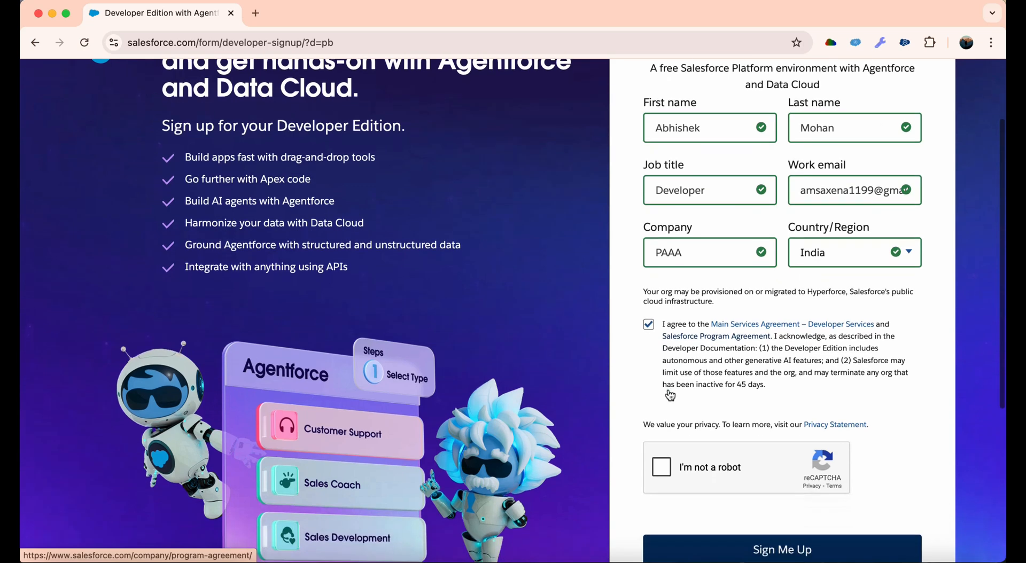
{"action": "left_click", "coordinate": [663, 466]}
{"action": "scroll", "coordinate": [924, 396], "scroll_direction": "down", "scroll_amount": 2}
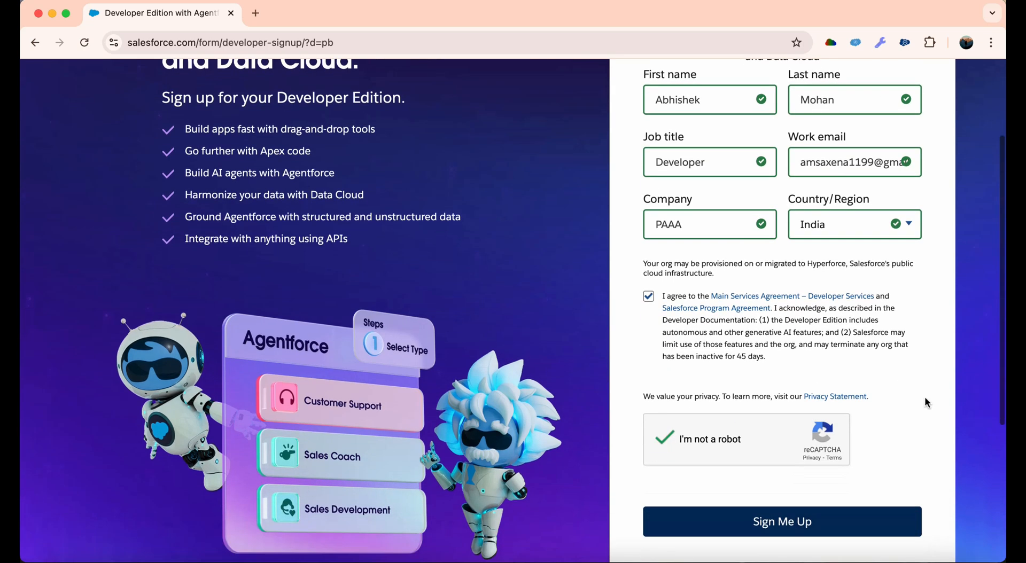
{"action": "left_click", "coordinate": [891, 487]}
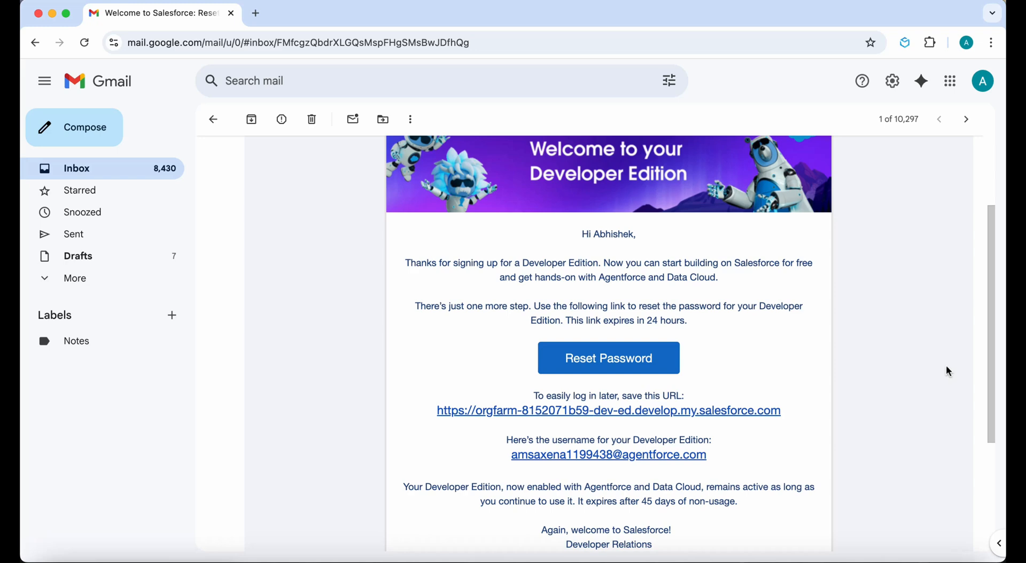
Copy the Developer Edition username from the Salesforce welcome email.
{"action": "scroll", "coordinate": [953, 367], "scroll_direction": "up", "scroll_amount": 1}
{"action": "scroll", "coordinate": [950, 371], "scroll_direction": "down", "scroll_amount": 3}
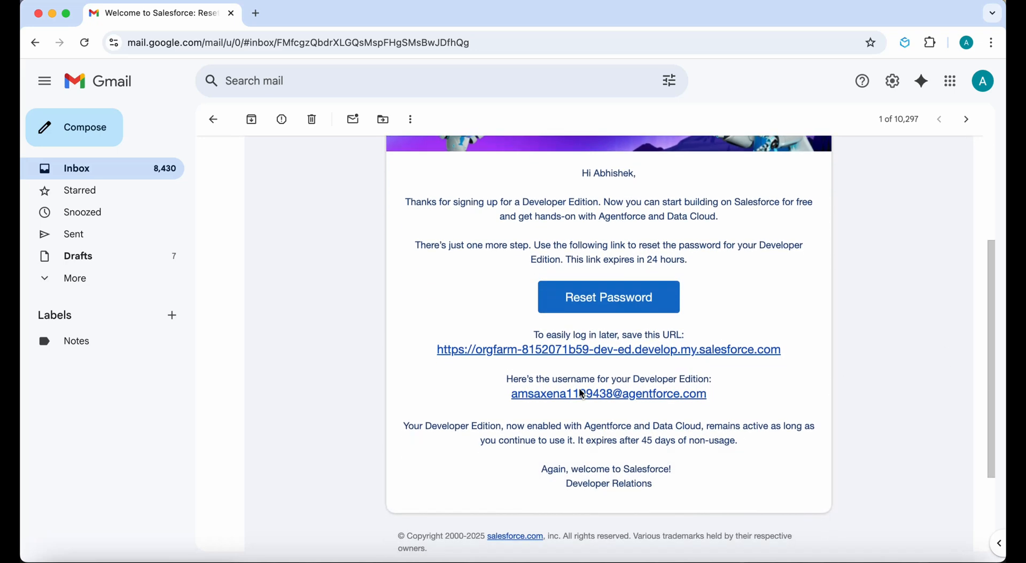
{"action": "left_click_drag", "start_coordinate": [505, 396], "coordinate": [706, 392]}
{"action": "key", "text": "super+c"}
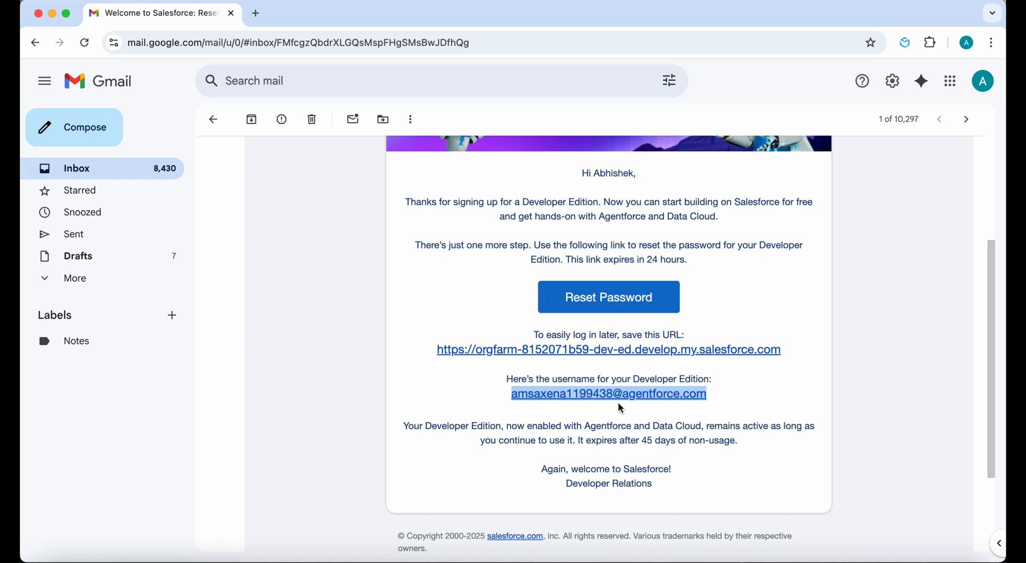
Open the password reset from the welcome email, proceed with the reset, and close the resulting Salesforce tab.
{"action": "left_click", "coordinate": [640, 297]}
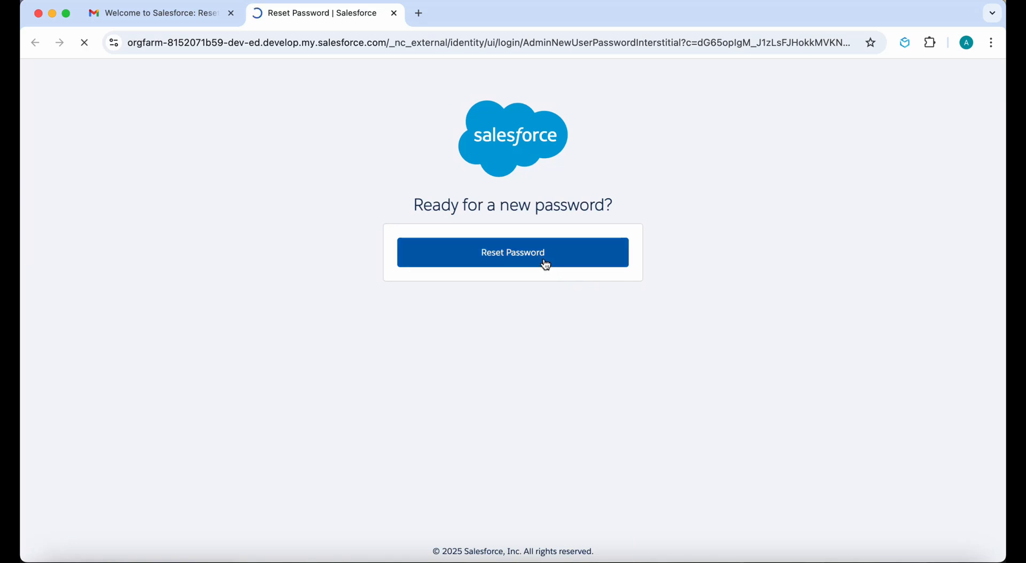
{"action": "left_click", "coordinate": [543, 260]}
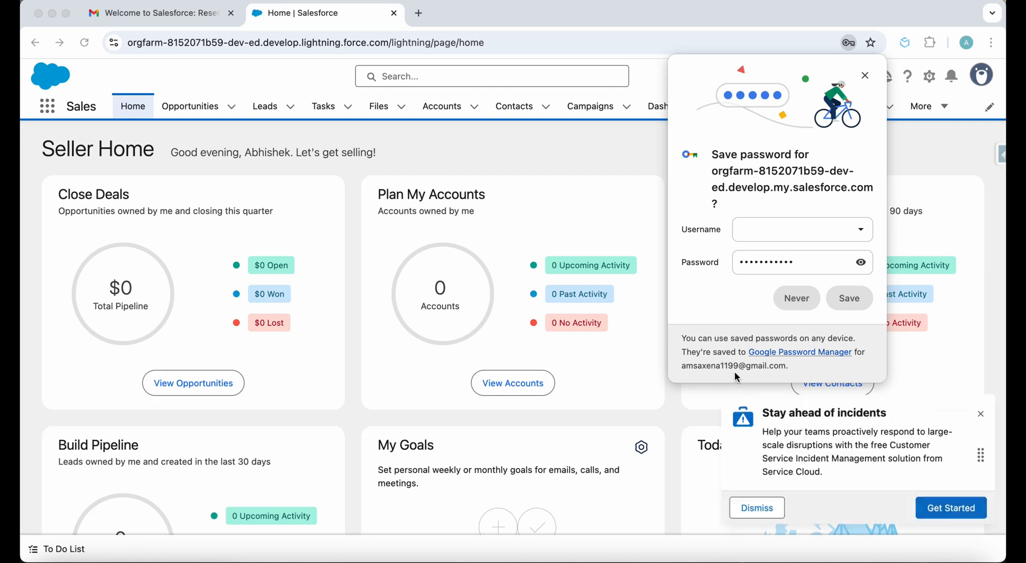
{"action": "left_click", "coordinate": [395, 14]}
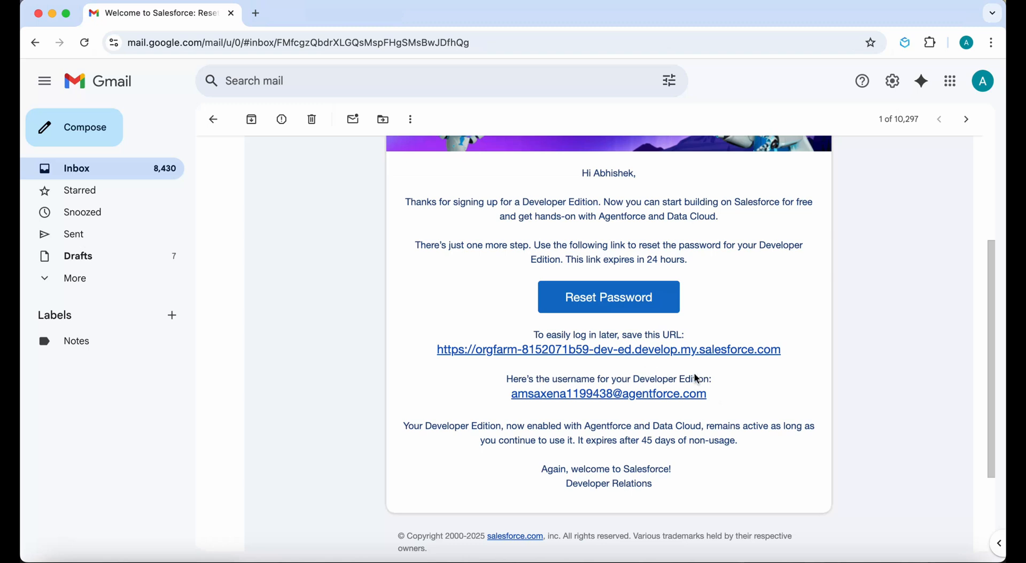
Select the username in the welcome email again, then load login.salesforce.com in the other browser window.
{"action": "left_click_drag", "start_coordinate": [719, 399], "coordinate": [523, 397]}
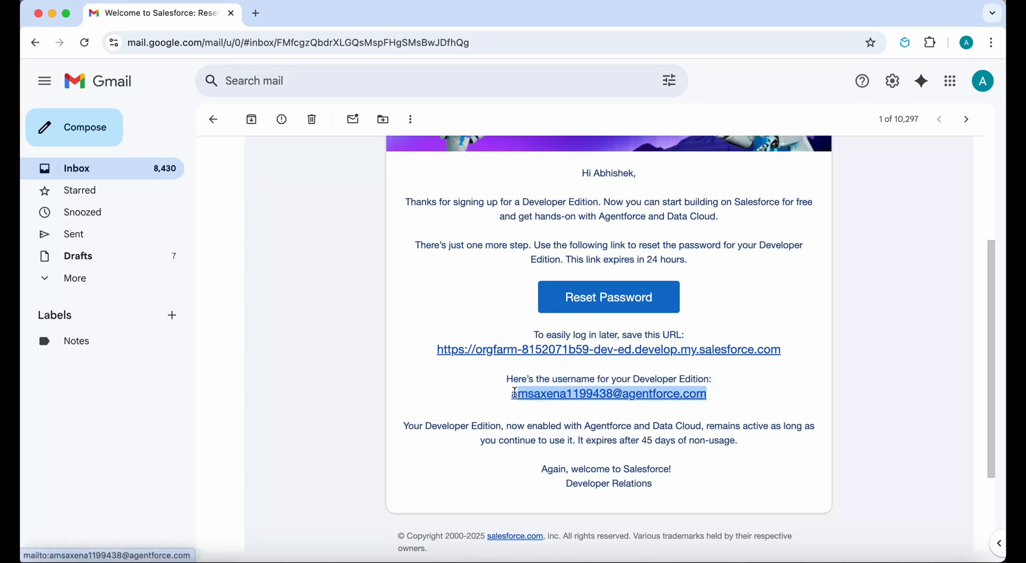
{"action": "left_click", "coordinate": [233, 15]}
{"action": "left_click", "coordinate": [256, 14]}
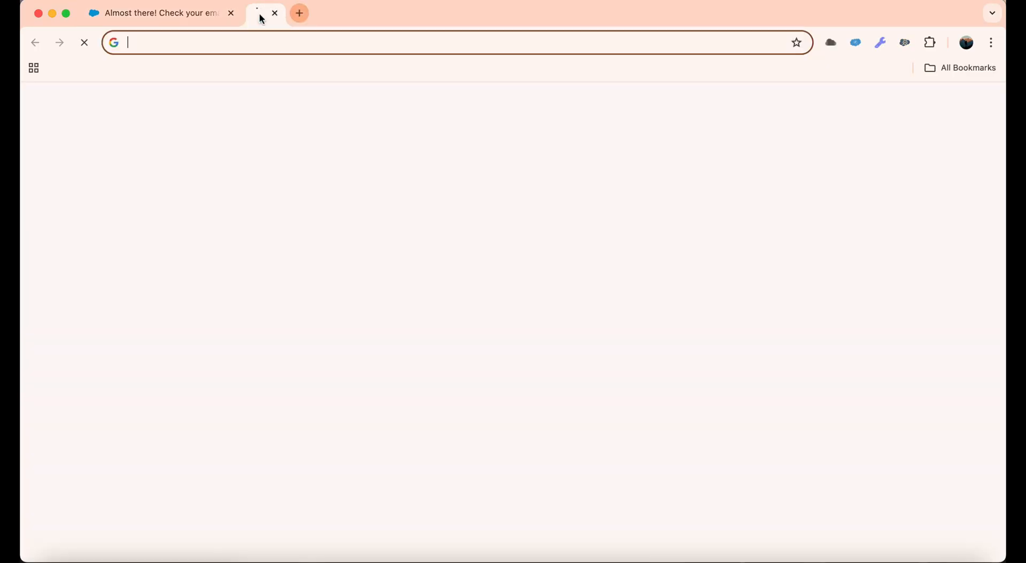
{"action": "left_click", "coordinate": [231, 13]}
{"action": "type", "text": "login.s"}
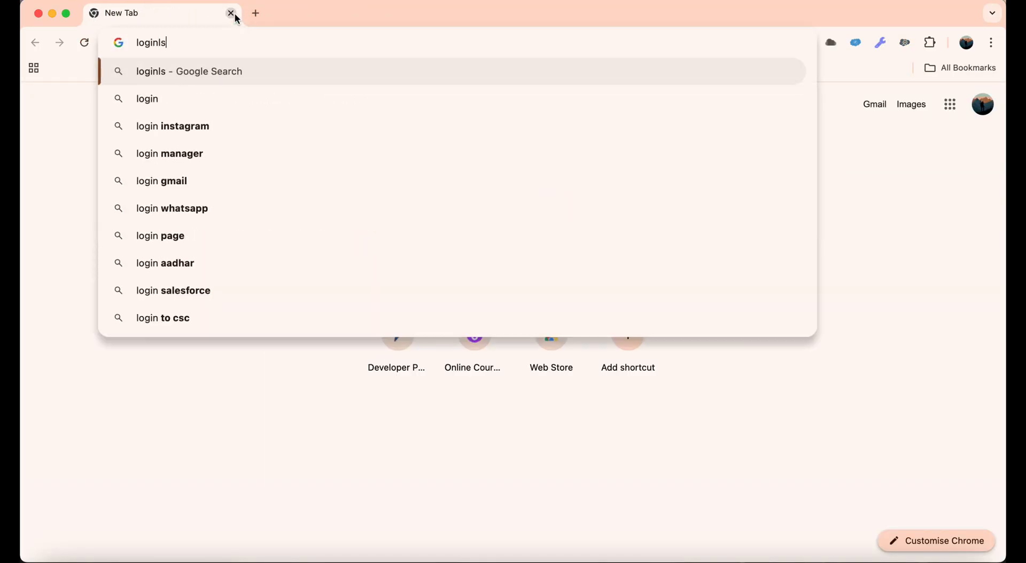
{"action": "type", "text": "alesforce.com"}
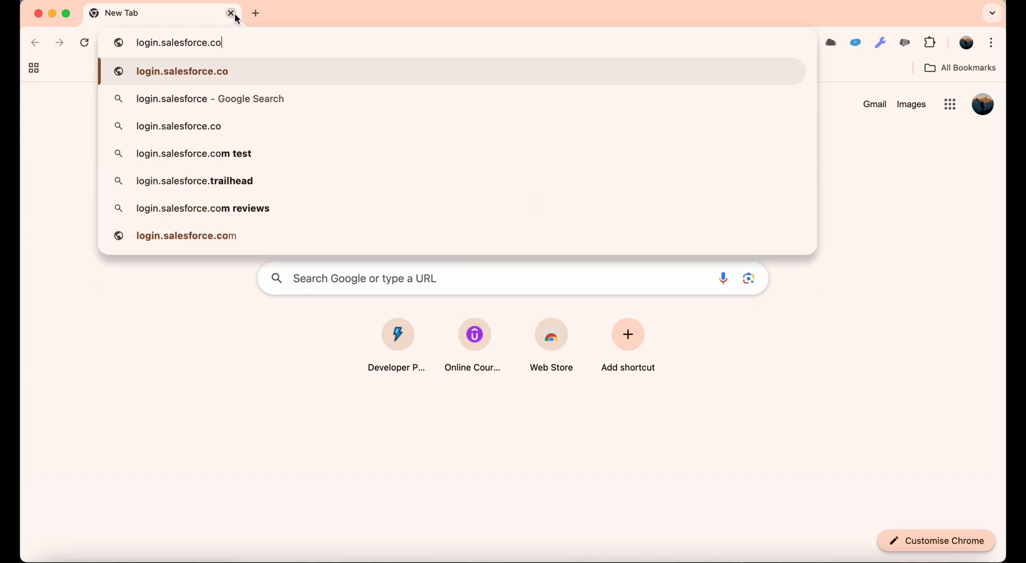
{"action": "key", "text": "Return"}
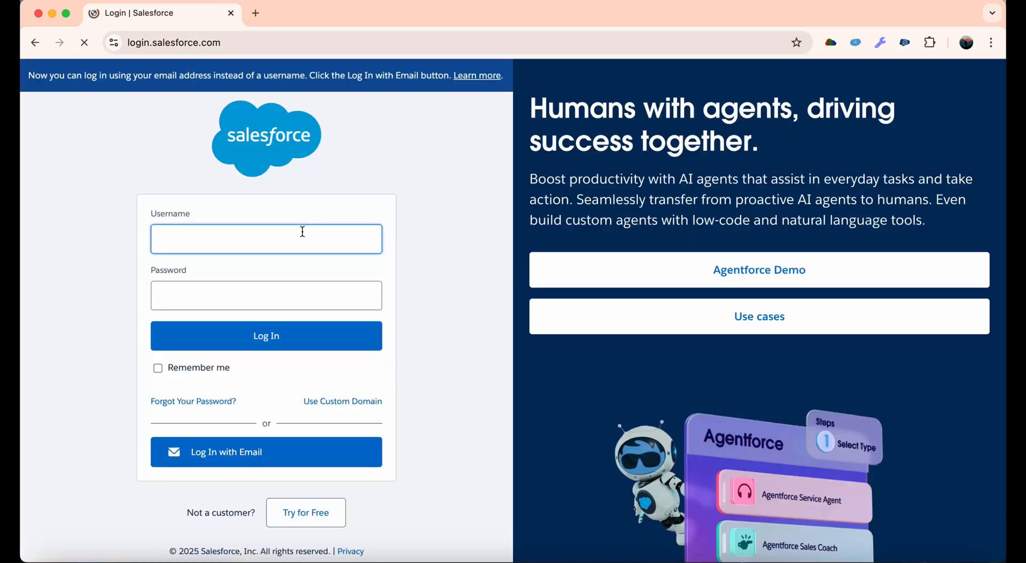
Log in with the copied username and the account password, and dismiss the browser notification request.
{"action": "key", "text": "super+v"}
{"action": "left_click", "coordinate": [330, 289]}
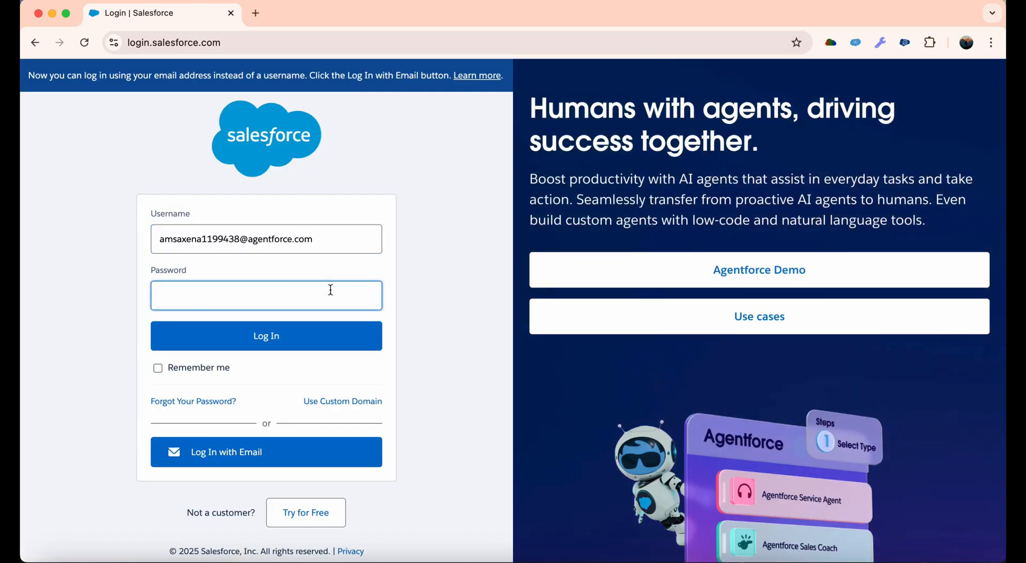
{"action": "type", "text": "••"}
{"action": "left_click", "coordinate": [327, 337]}
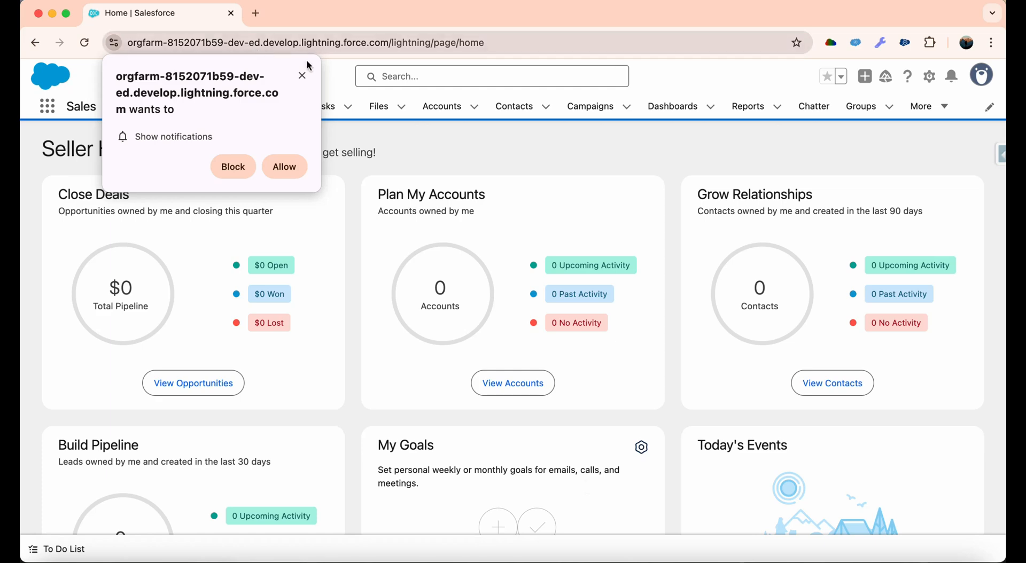
{"action": "left_click", "coordinate": [302, 75]}
Open Setup for the current app and close the Go Mobile pop-up.
{"action": "left_click", "coordinate": [931, 75]}
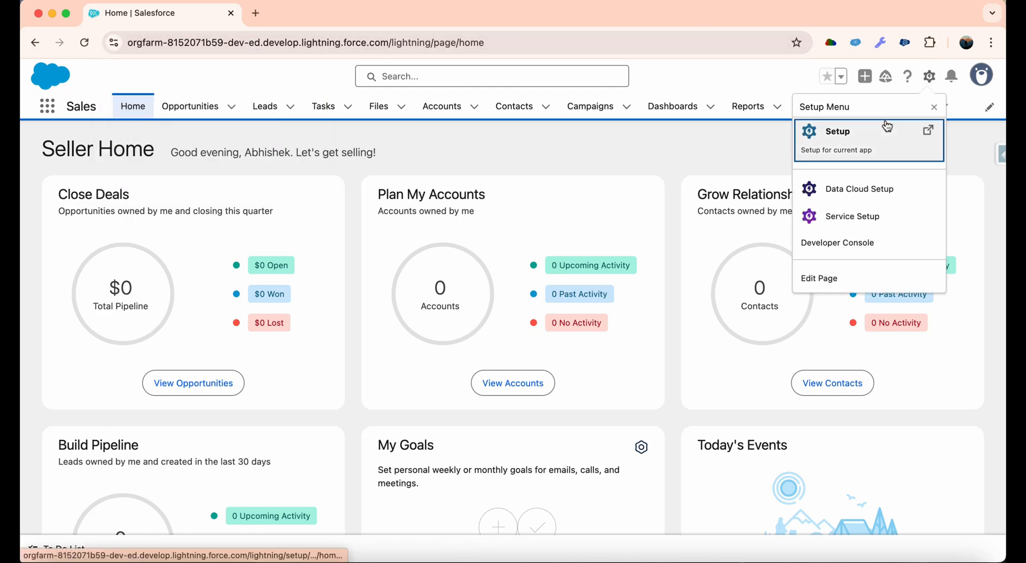
{"action": "left_click", "coordinate": [884, 126]}
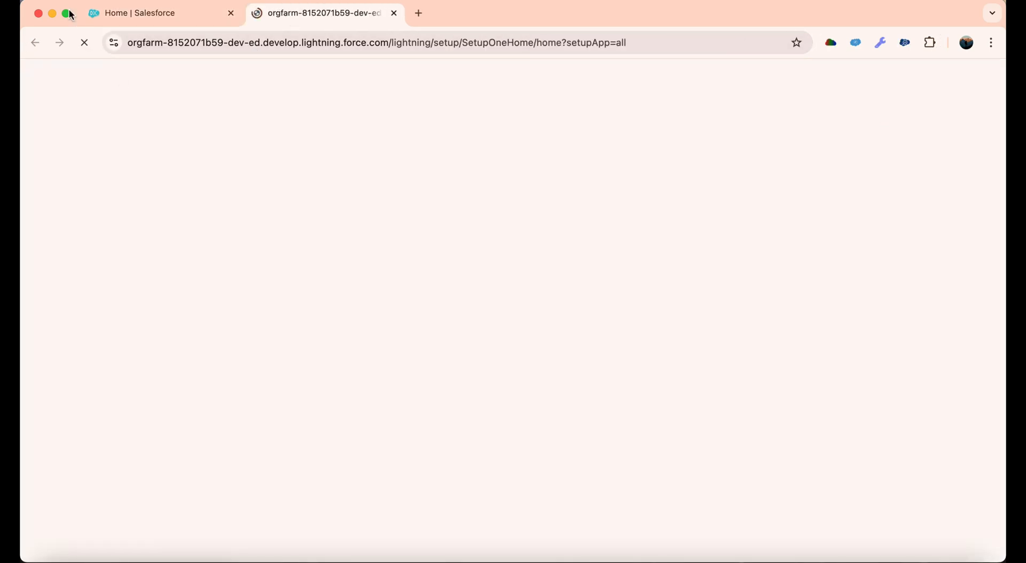
{"action": "left_click", "coordinate": [136, 15]}
{"action": "left_click", "coordinate": [309, 17]}
{"action": "left_click", "coordinate": [302, 76]}
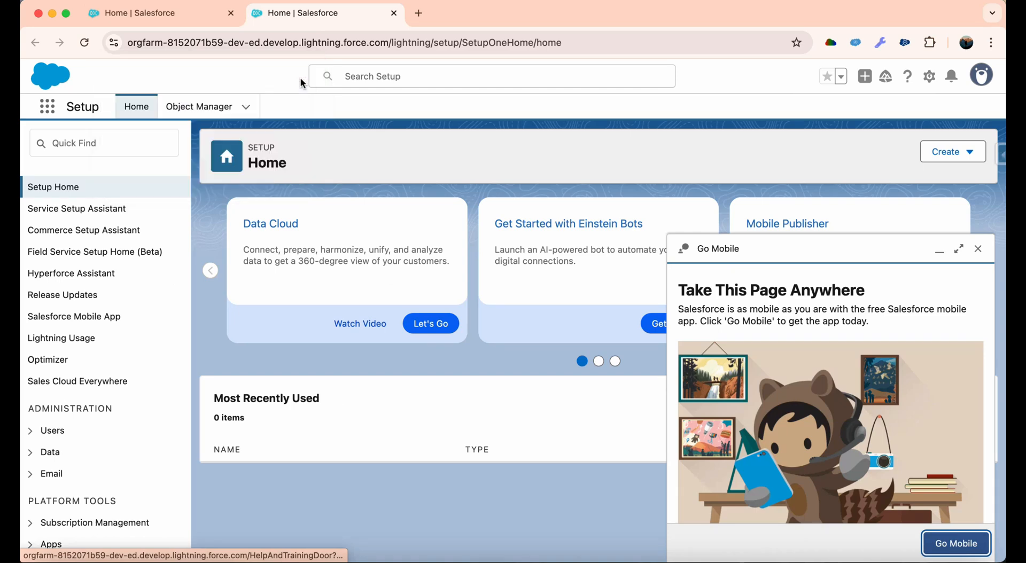
{"action": "left_click", "coordinate": [977, 249]}
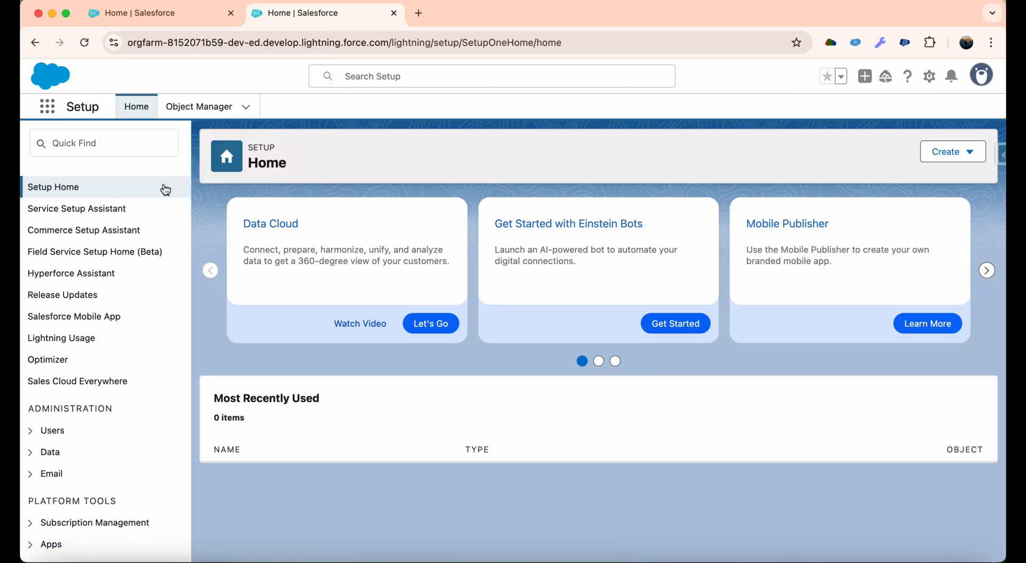
Find the "einstein" entries in Setup and open Einstein Setup under Einstein Generative AI.
{"action": "left_click", "coordinate": [55, 142]}
{"action": "type", "text": "ei"}
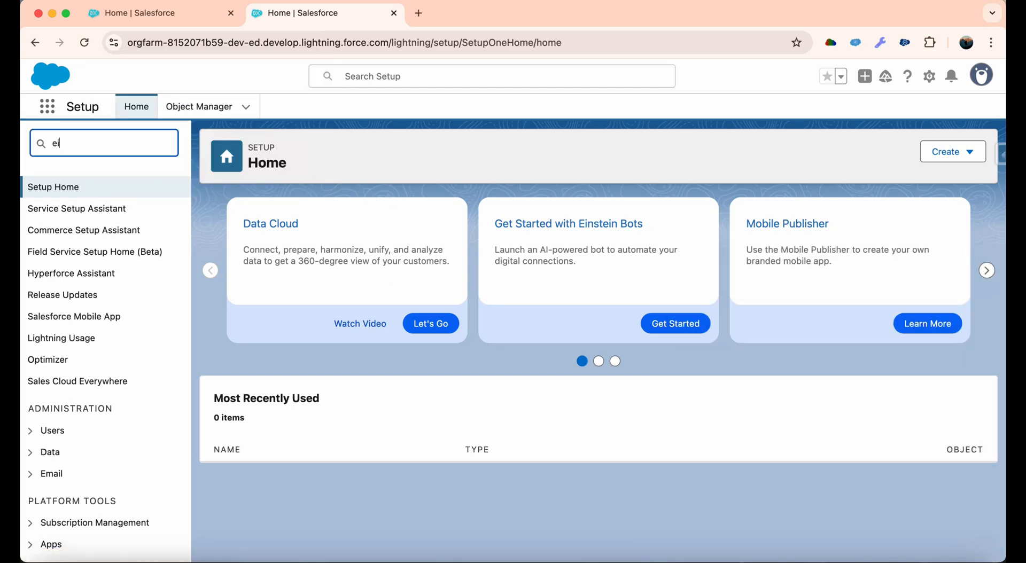
{"action": "type", "text": "nstein"}
{"action": "scroll", "coordinate": [136, 320], "scroll_direction": "down", "scroll_amount": 1}
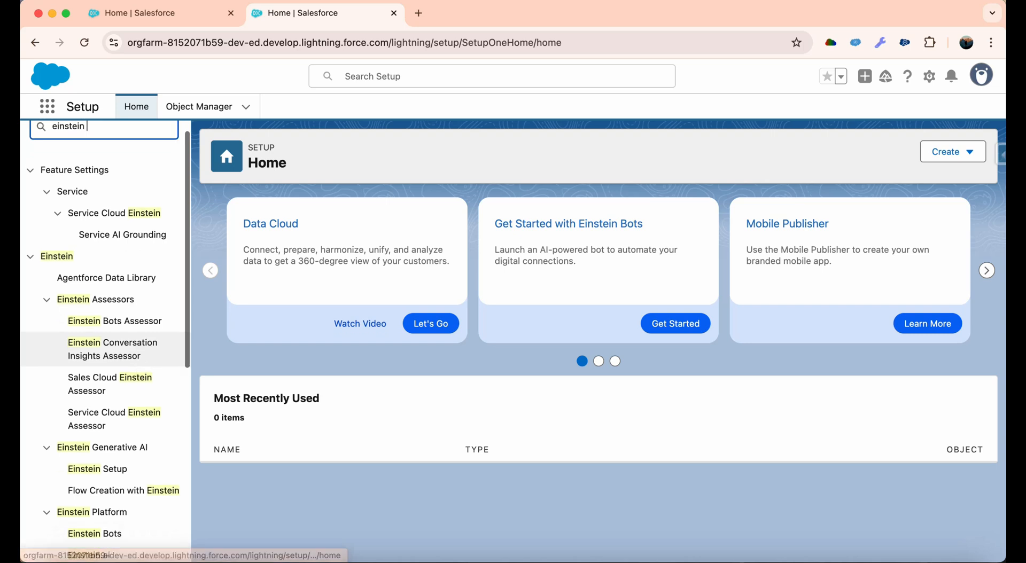
{"action": "left_click", "coordinate": [133, 448]}
{"action": "scroll", "coordinate": [136, 460], "scroll_direction": "down", "scroll_amount": 5}
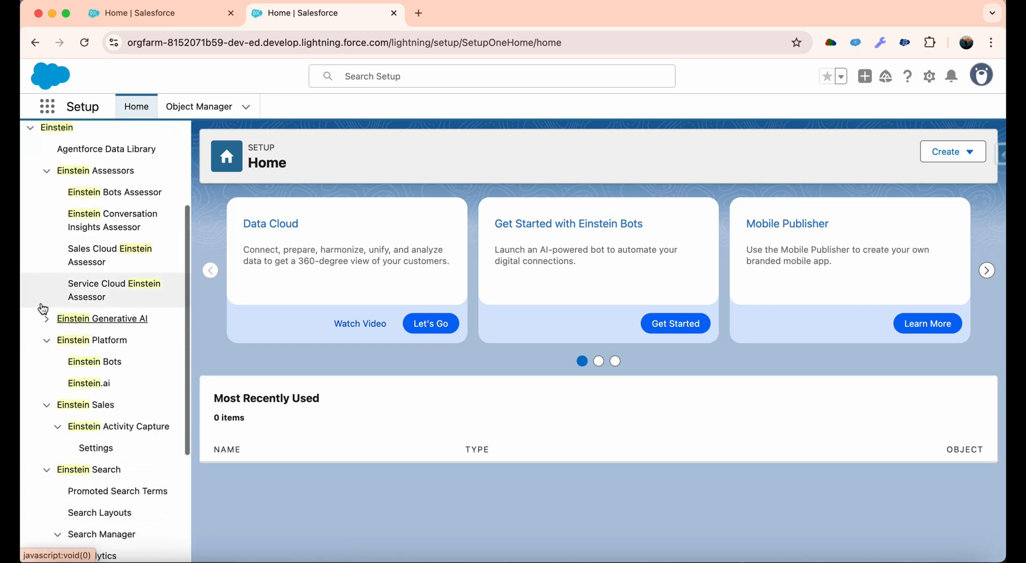
{"action": "left_click", "coordinate": [46, 319]}
{"action": "scroll", "coordinate": [46, 299], "scroll_direction": "down", "scroll_amount": 1}
{"action": "left_click", "coordinate": [127, 305]}
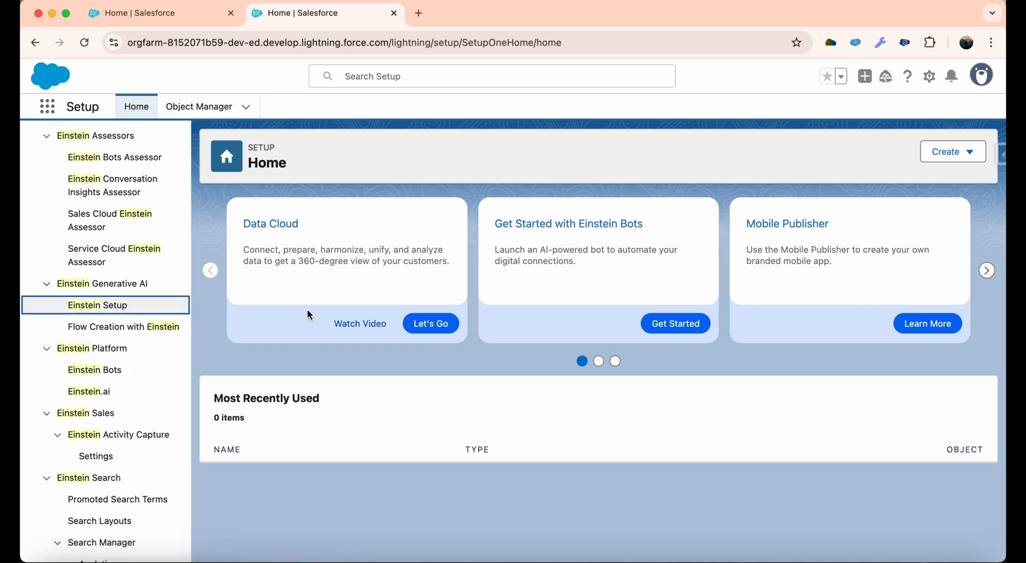
{"action": "left_click", "coordinate": [115, 306]}
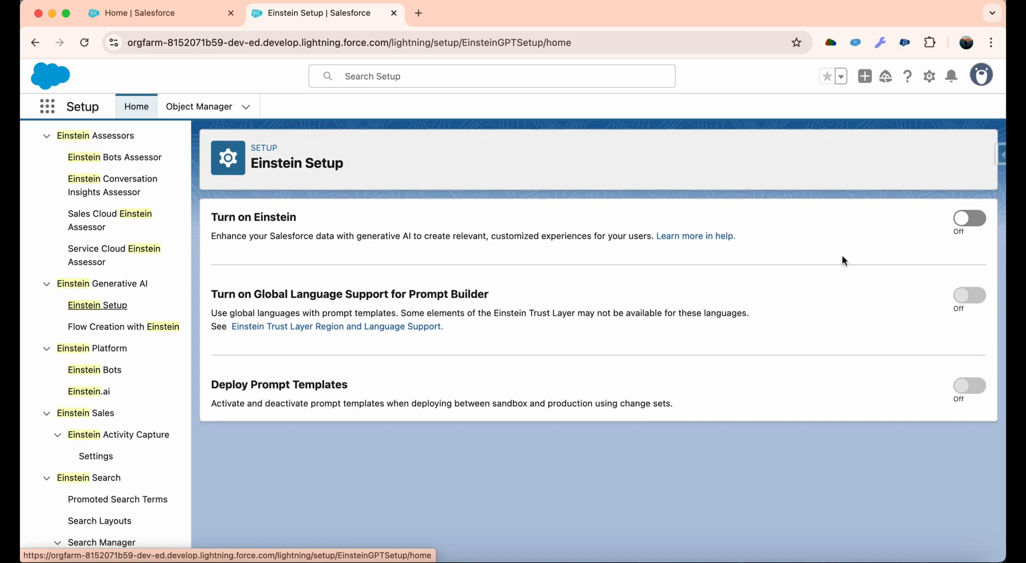
Turn on Einstein and reload the Einstein Setup page.
{"action": "left_click", "coordinate": [978, 218]}
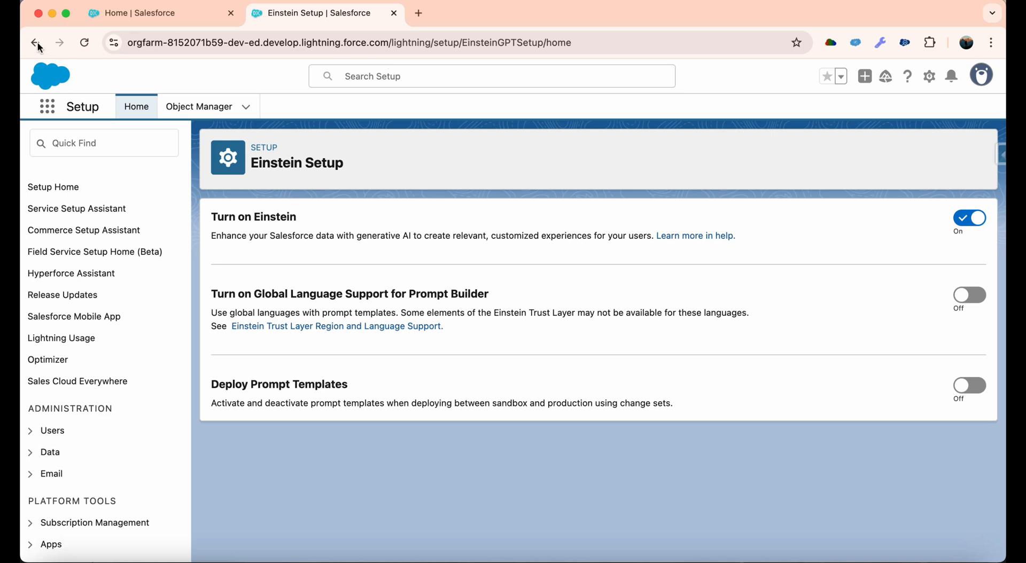
{"action": "left_click", "coordinate": [84, 43]}
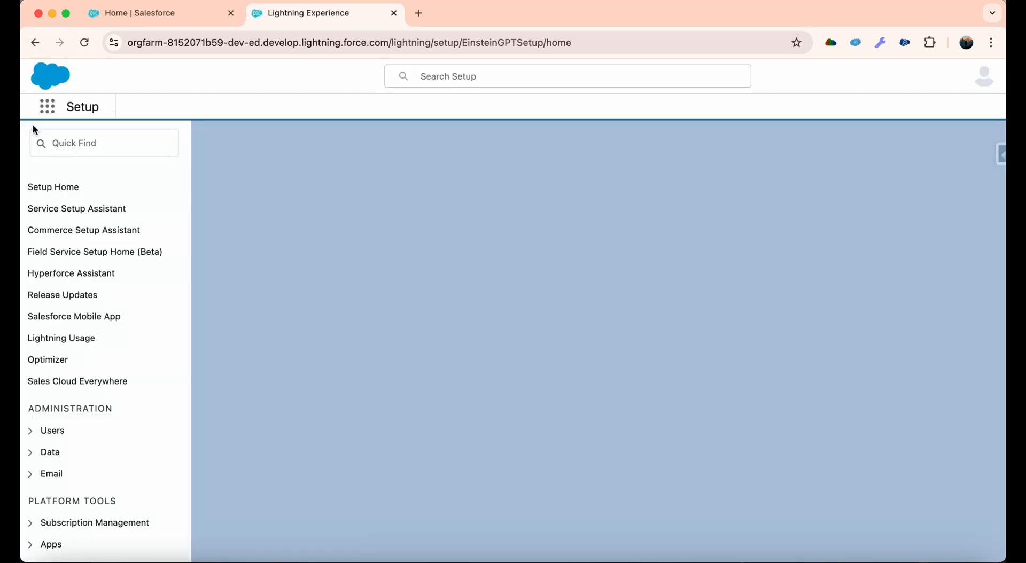
Find "agent" in Setup, open Agentforce Agents under Agentforce Studio, and turn on Agentforce.
{"action": "left_click", "coordinate": [34, 137]}
{"action": "type", "text": "ag"}
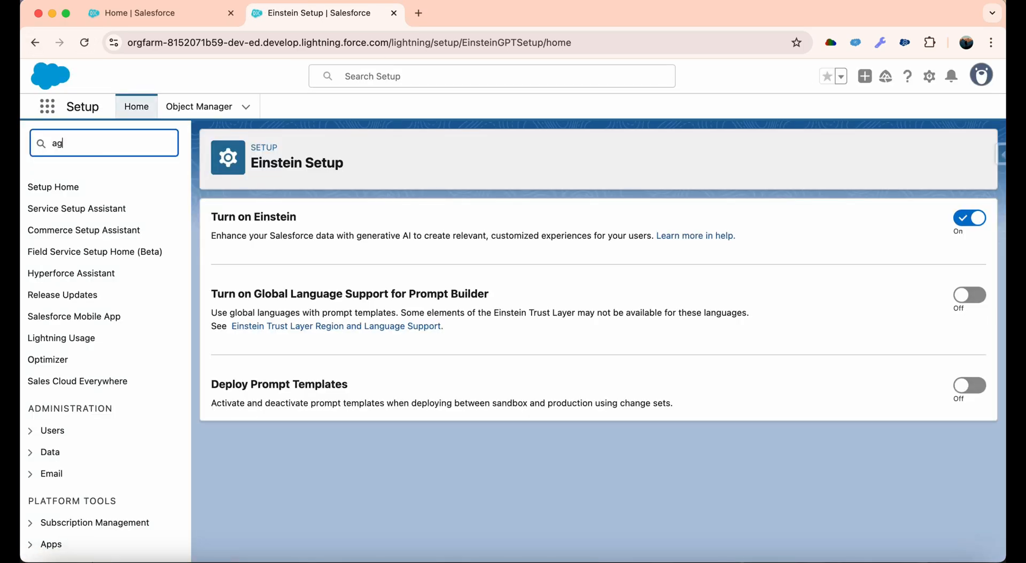
{"action": "type", "text": "ent"}
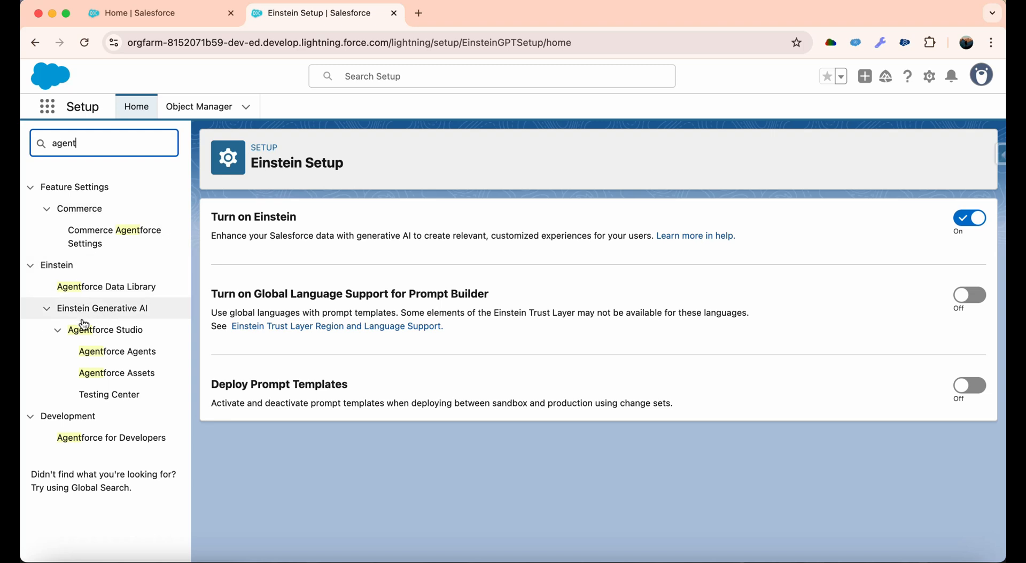
{"action": "left_click", "coordinate": [148, 355]}
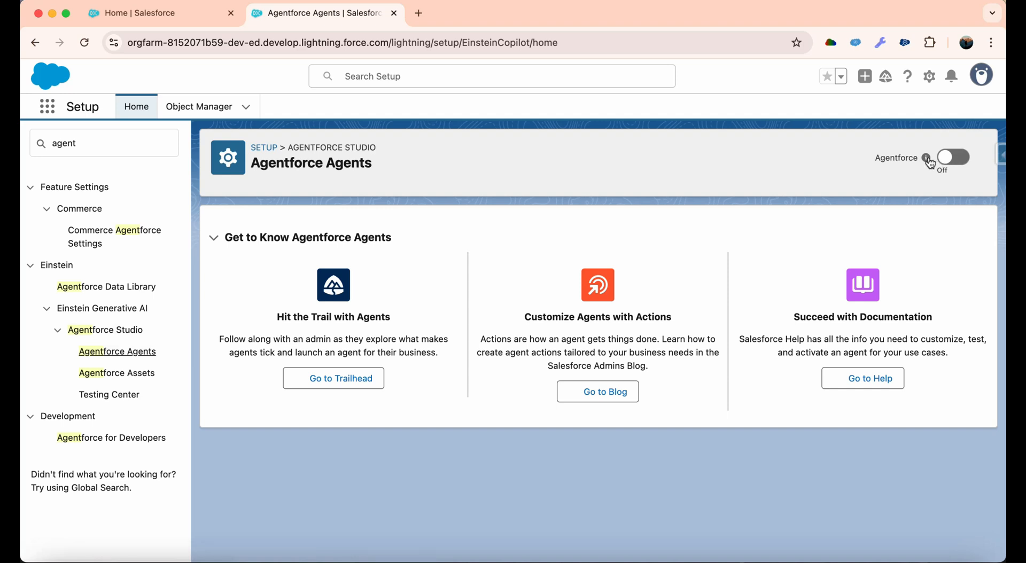
{"action": "mouse_move", "coordinate": [928, 162]}
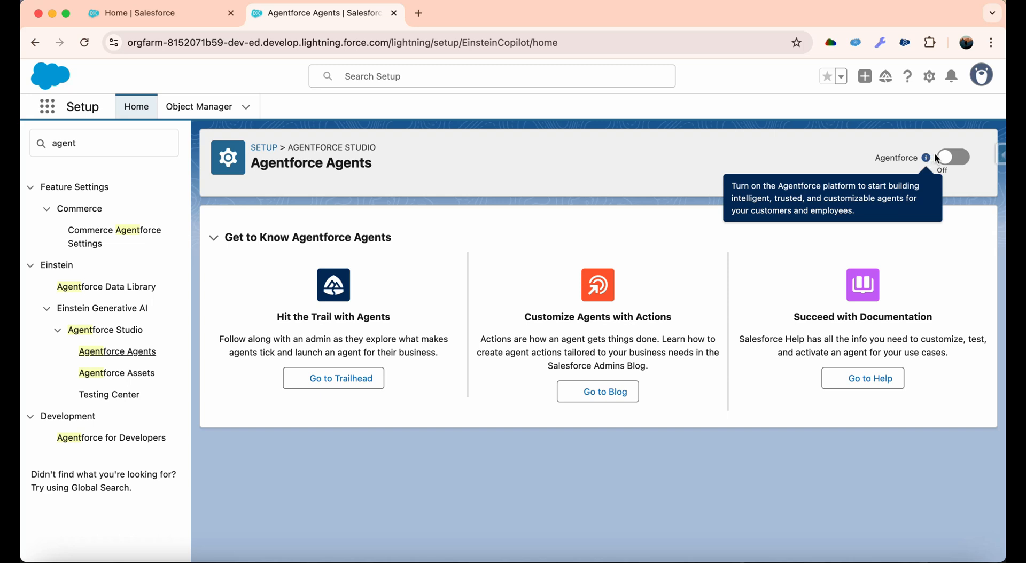
{"action": "left_click", "coordinate": [939, 157]}
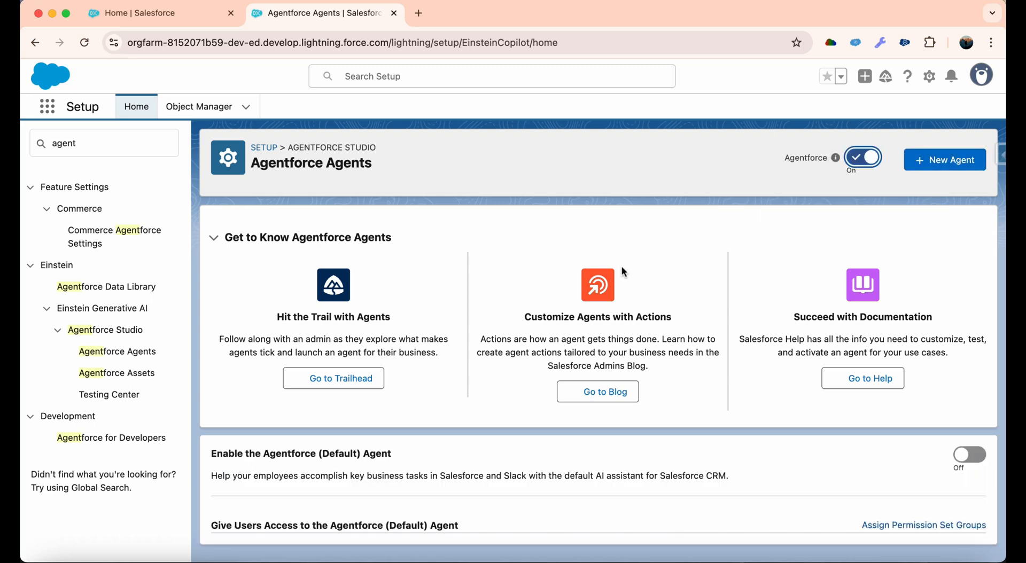
Enable the Agentforce (Default) agent on the Agentforce Agents page.
{"action": "left_click", "coordinate": [754, 174]}
{"action": "scroll", "coordinate": [708, 494], "scroll_direction": "down", "scroll_amount": 1}
{"action": "left_click", "coordinate": [970, 455]}
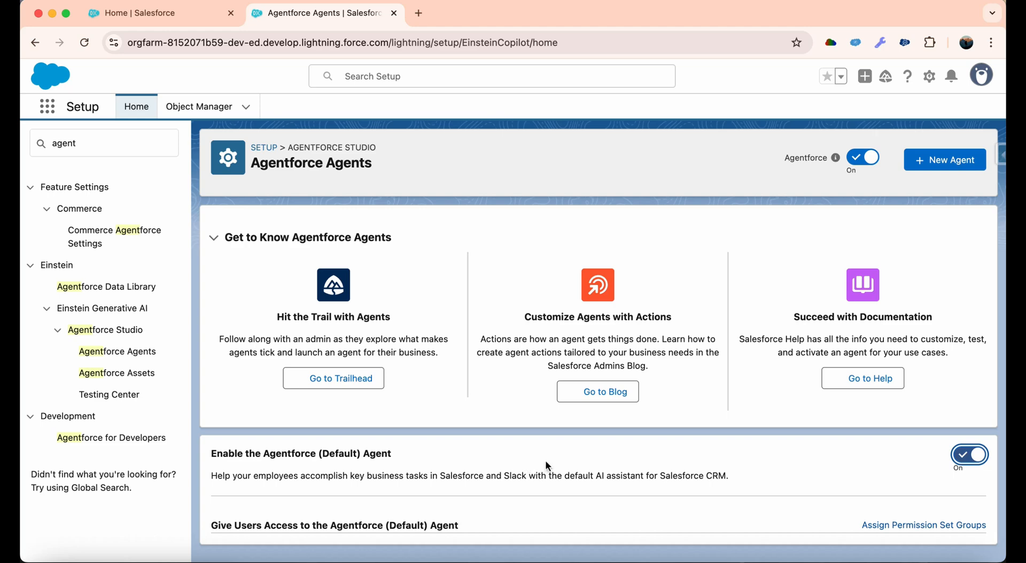
{"action": "scroll", "coordinate": [546, 463], "scroll_direction": "down", "scroll_amount": 1}
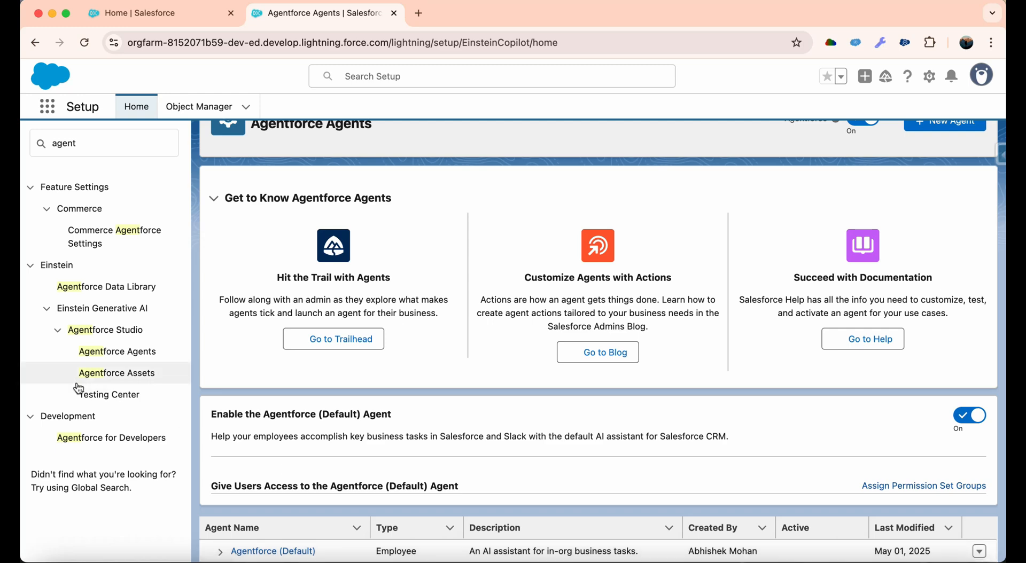
Open Agentforce Assets and look through the list of topics available to assign to an agent.
{"action": "left_click", "coordinate": [143, 372]}
{"action": "scroll", "coordinate": [553, 411], "scroll_direction": "down", "scroll_amount": 3}
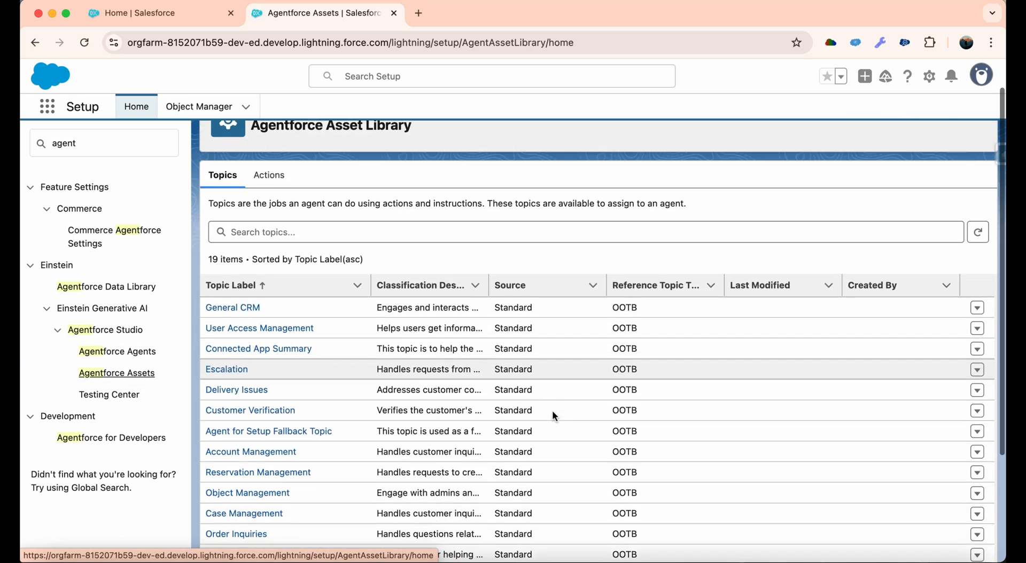
{"action": "scroll", "coordinate": [553, 411], "scroll_direction": "up", "scroll_amount": 3}
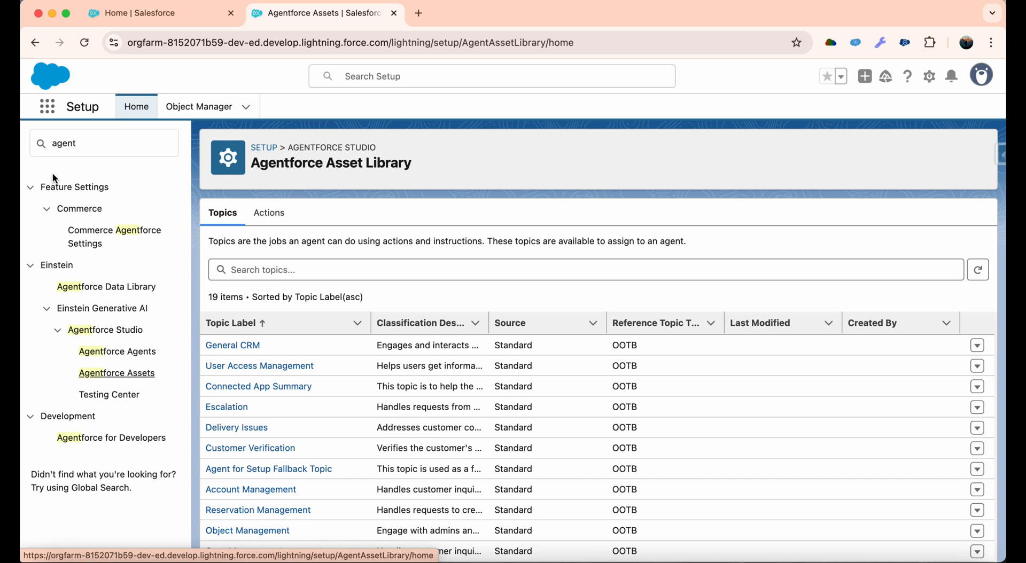
Clear the "agent" search term from Quick Find in Setup.
{"action": "left_click", "coordinate": [62, 152]}
{"action": "key", "text": "BackSpace"}
{"action": "key", "text": "BackSpace"}
{"action": "key", "text": "BackSpace"}
{"action": "key", "text": "BackSpace"}
{"action": "key", "text": "BackSpace"}
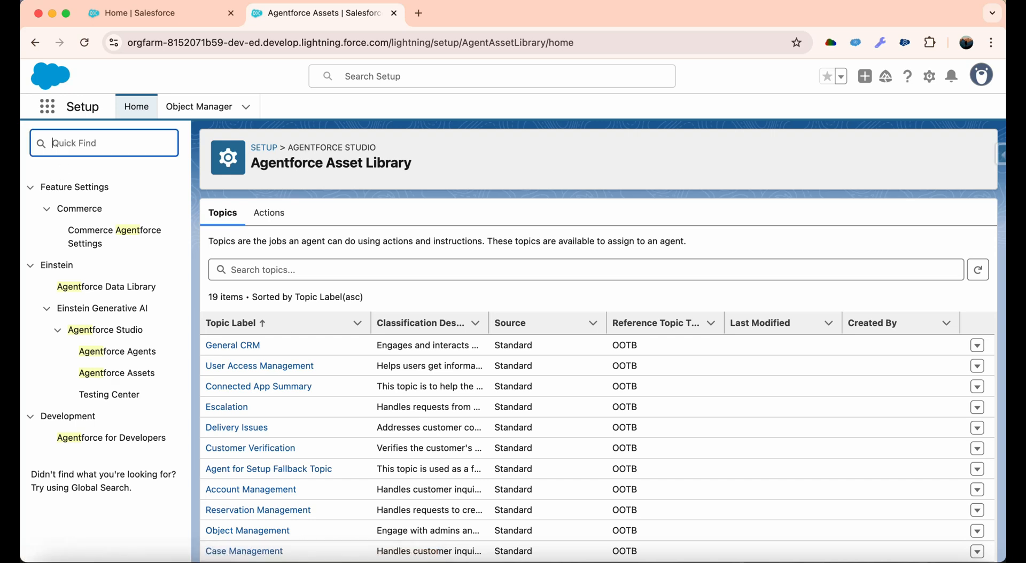
Open the logged-in user's detail page and review the permission set and permission set license assignments.
{"action": "left_click", "coordinate": [929, 76]}
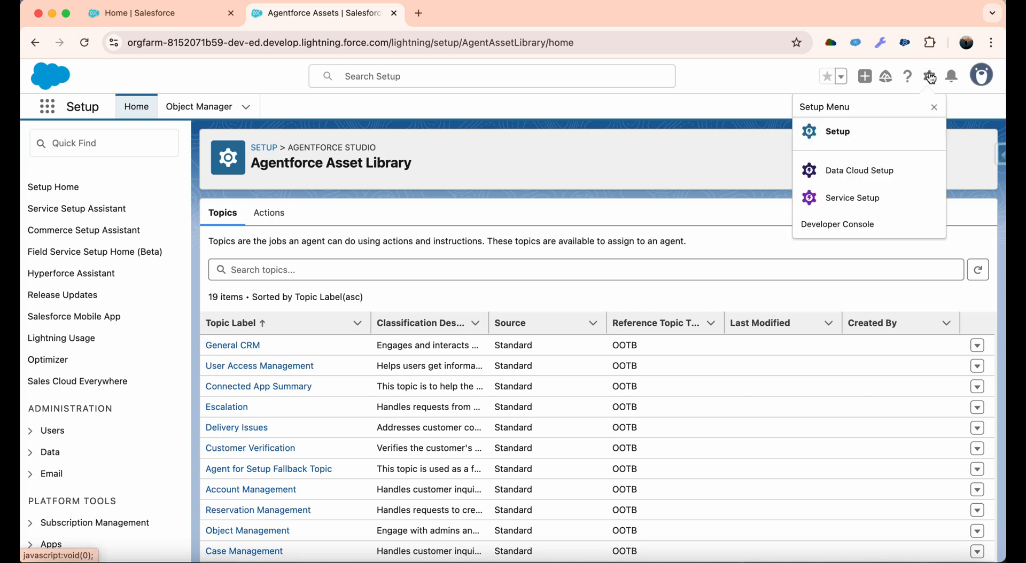
{"action": "left_click", "coordinate": [982, 75]}
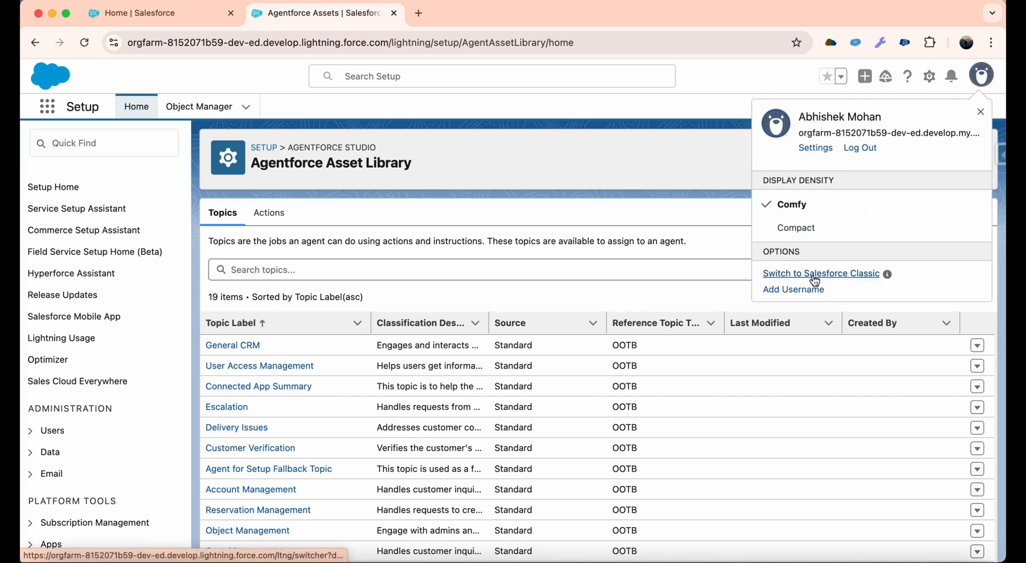
{"action": "left_click", "coordinate": [820, 116]}
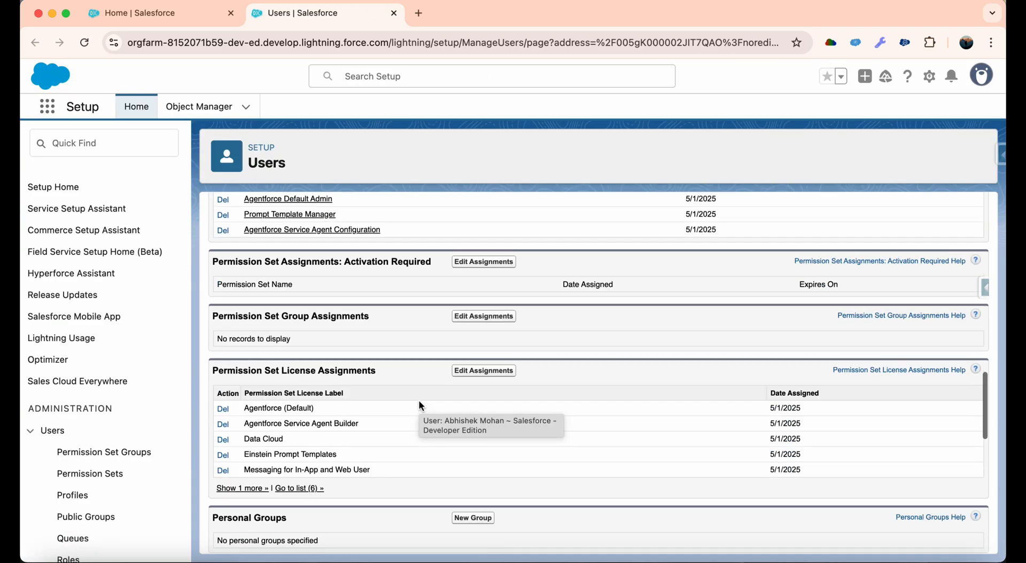
{"action": "scroll", "coordinate": [418, 400], "scroll_direction": "up", "scroll_amount": 2}
{"action": "left_click_drag", "start_coordinate": [310, 253], "coordinate": [243, 253]}
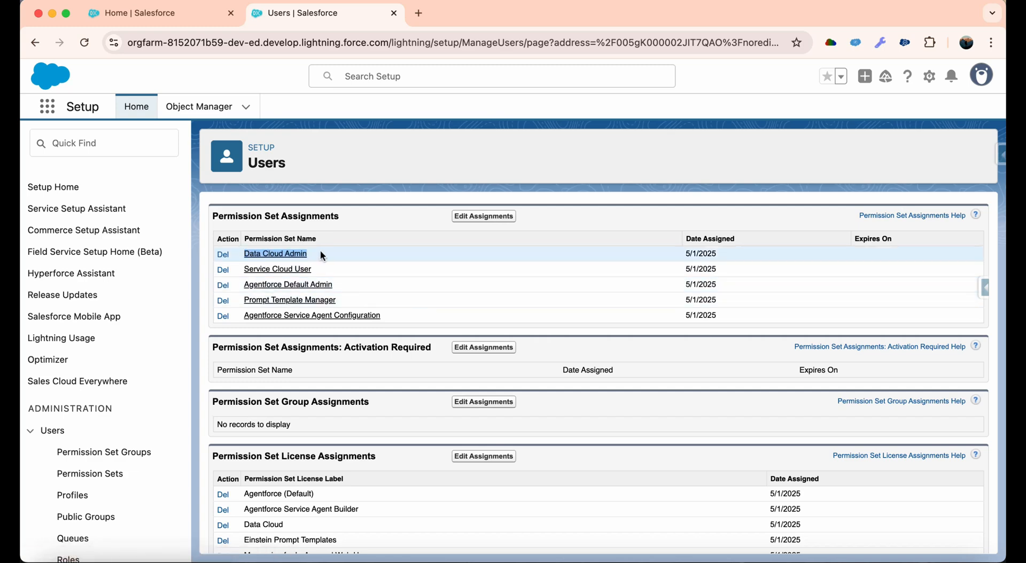
{"action": "scroll", "coordinate": [319, 249], "scroll_direction": "up", "scroll_amount": 10}
{"action": "scroll", "coordinate": [322, 255], "scroll_direction": "up", "scroll_amount": 5}
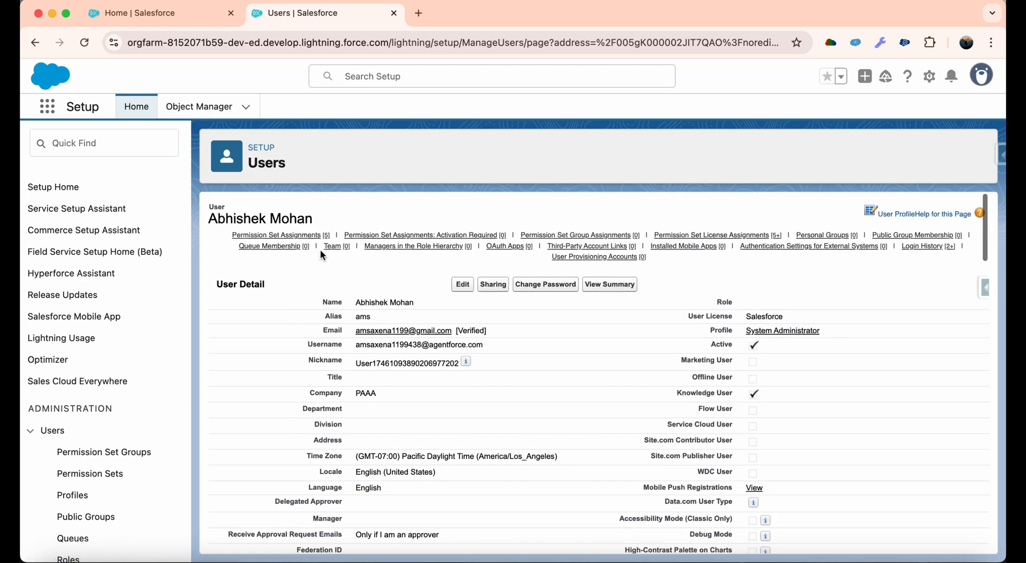
Open Data Cloud Setup and check the progress of the automated steps that set up the Data Cloud instance.
{"action": "left_click", "coordinate": [930, 77]}
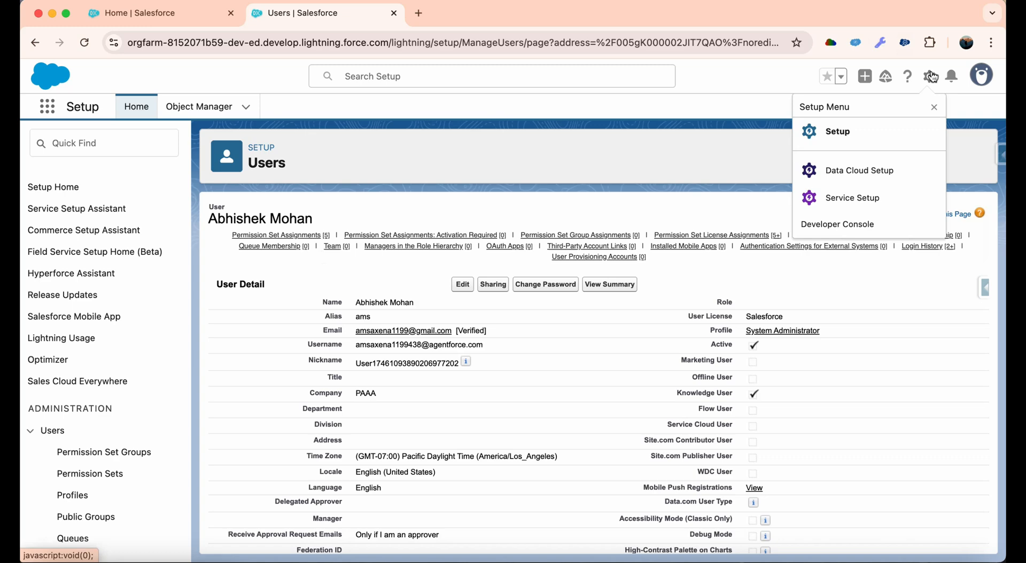
{"action": "left_click", "coordinate": [855, 170]}
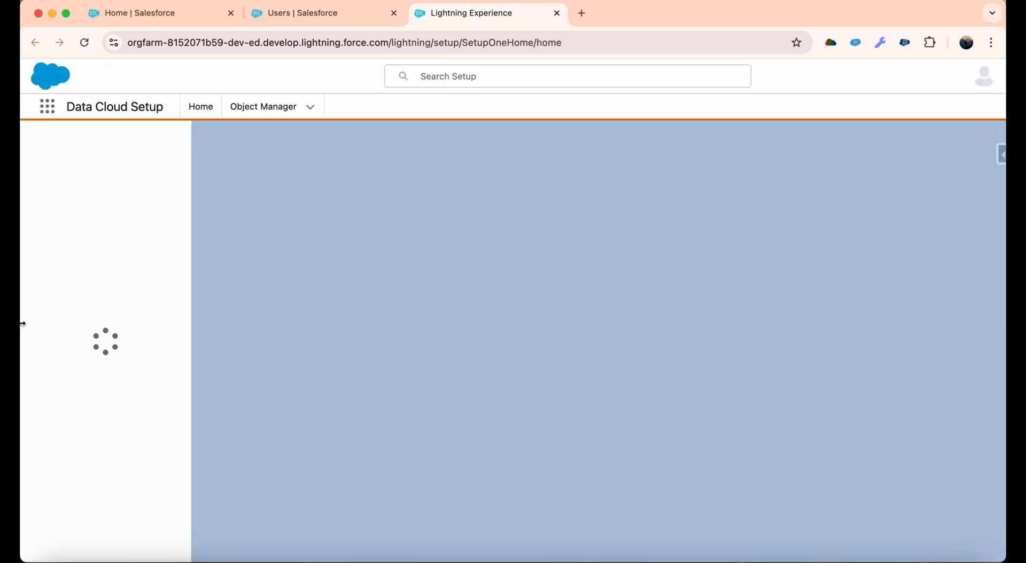
{"action": "scroll", "coordinate": [651, 257], "scroll_direction": "down", "scroll_amount": 10}
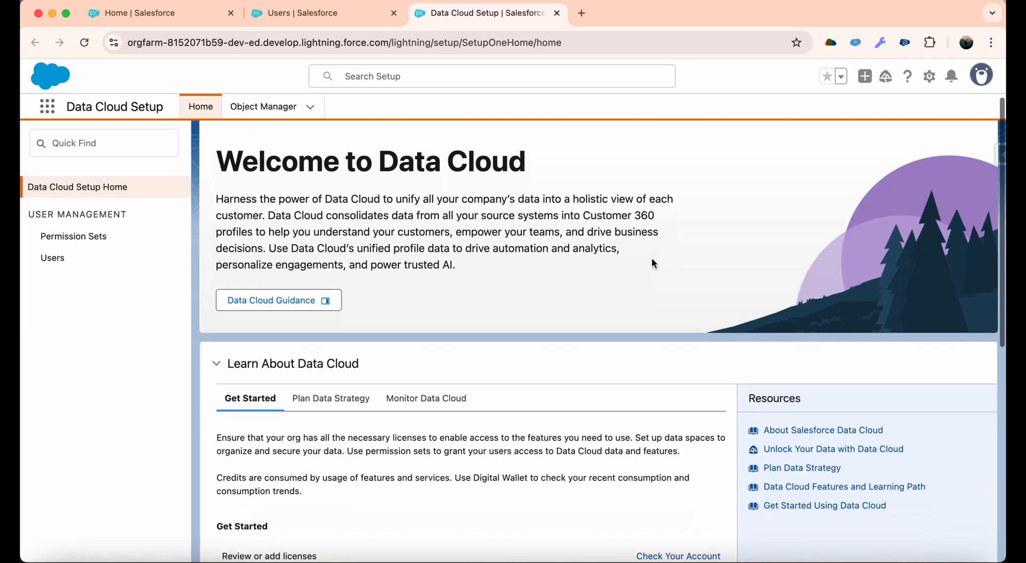
{"action": "scroll", "coordinate": [652, 257], "scroll_direction": "down", "scroll_amount": 4}
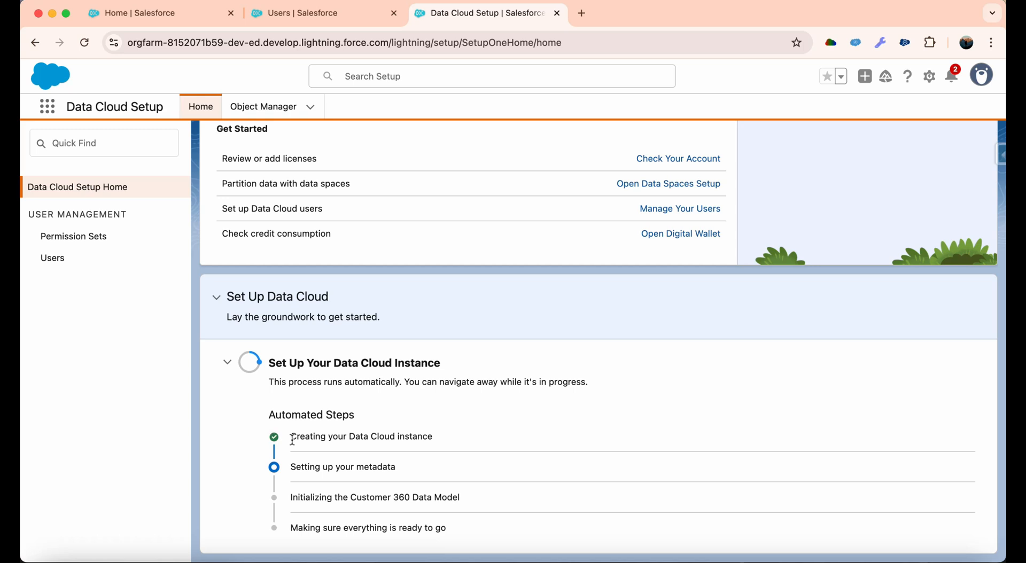
{"action": "left_click_drag", "start_coordinate": [289, 437], "coordinate": [458, 445]}
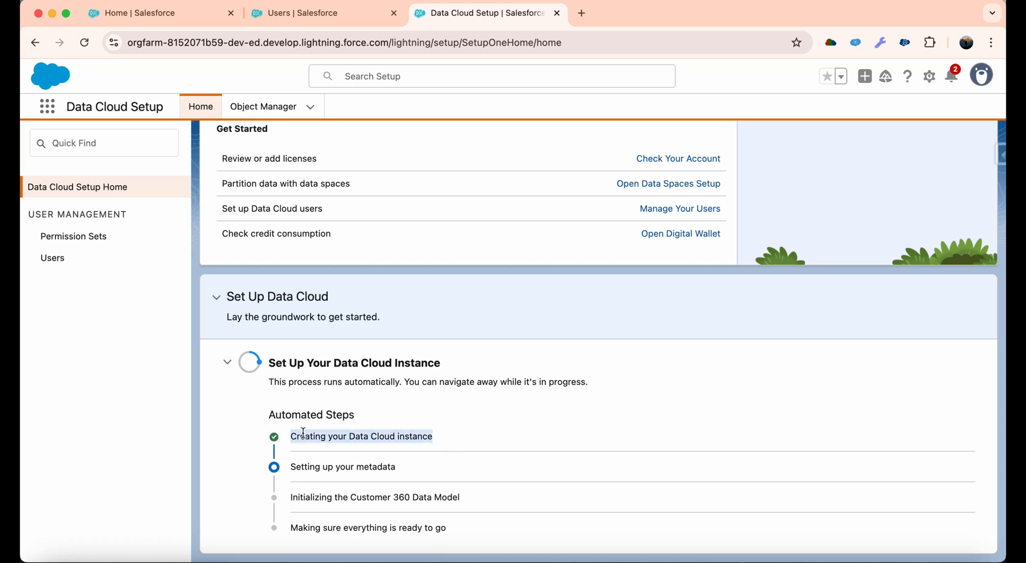
{"action": "left_click_drag", "start_coordinate": [291, 467], "coordinate": [374, 470]}
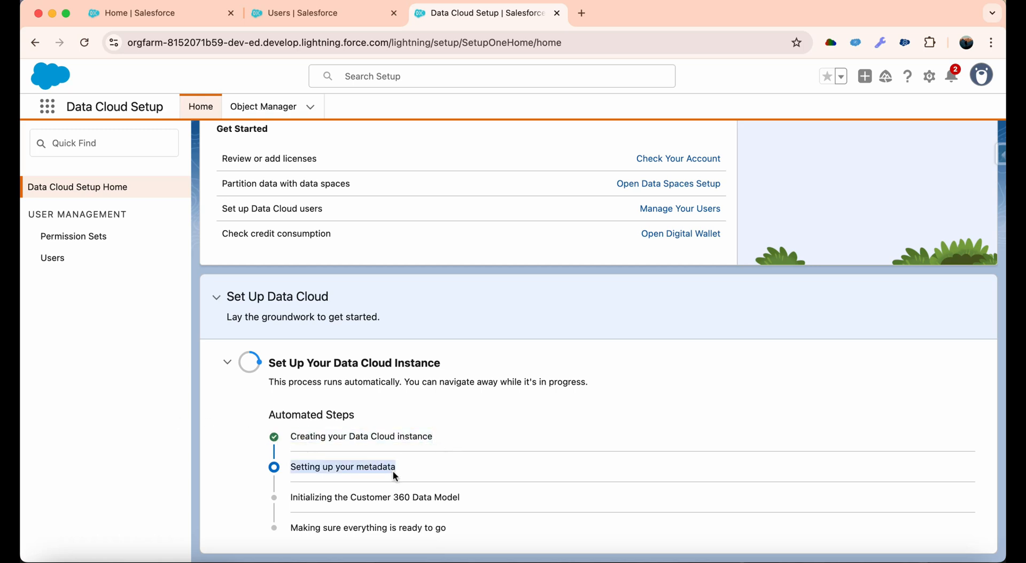
{"action": "left_click", "coordinate": [393, 470]}
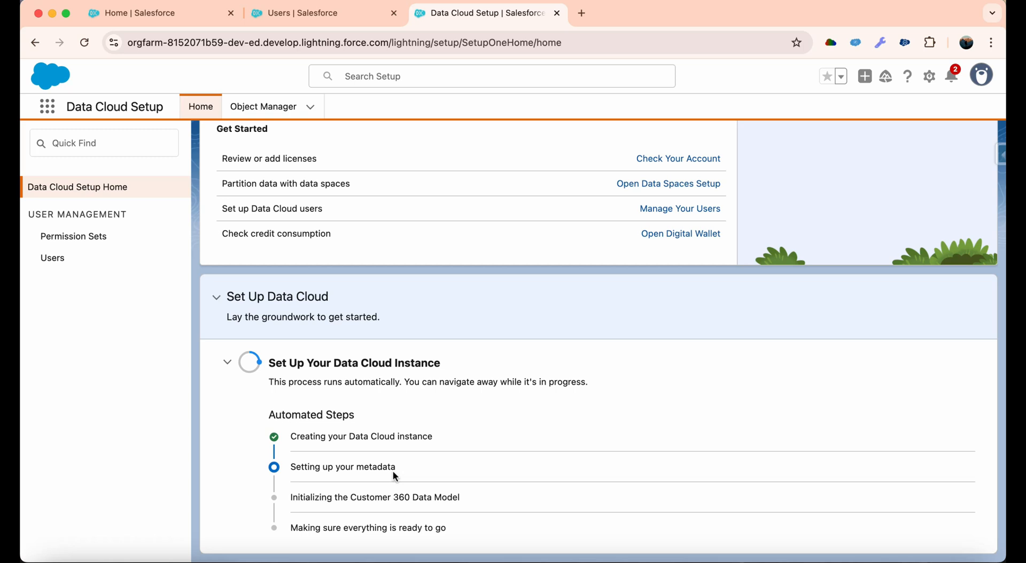
{"action": "left_click_drag", "start_coordinate": [269, 382], "coordinate": [587, 384]}
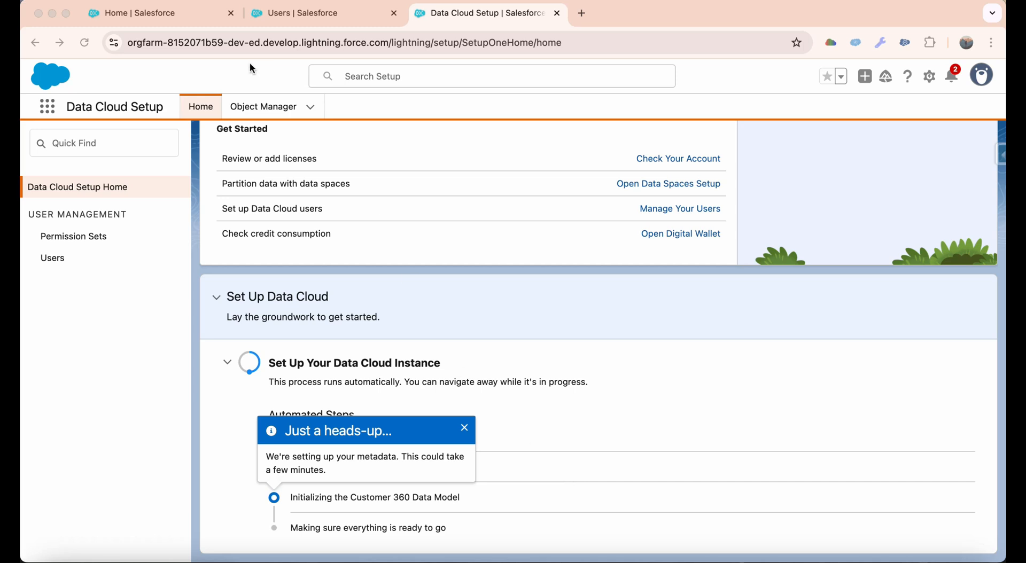
Return to the Users setup page, find "agent" in Setup, and open Agentforce Agents.
{"action": "left_click", "coordinate": [169, 20]}
{"action": "left_click", "coordinate": [305, 16]}
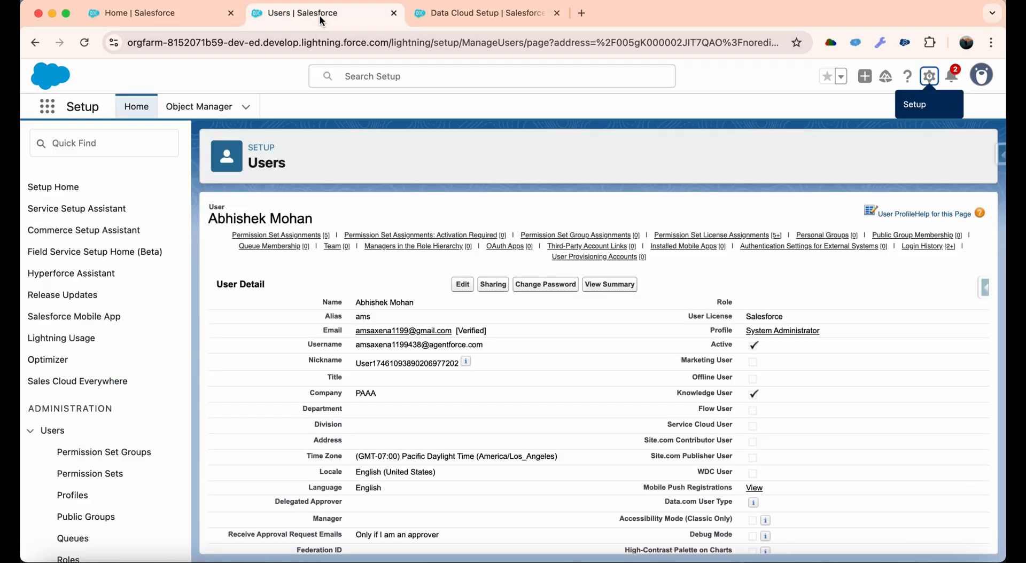
{"action": "left_click", "coordinate": [154, 141]}
{"action": "type", "text": "agent"}
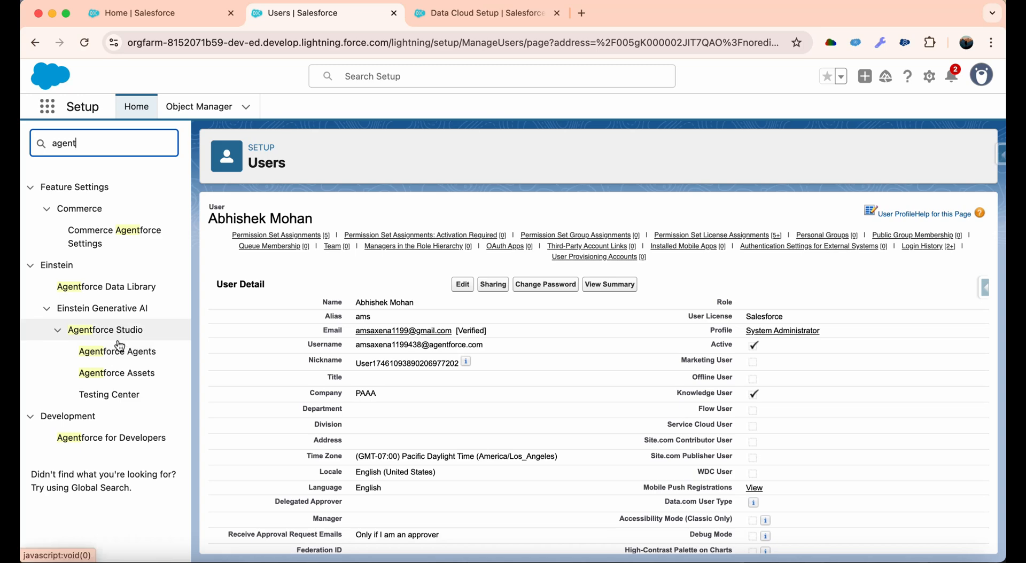
{"action": "left_click", "coordinate": [118, 348]}
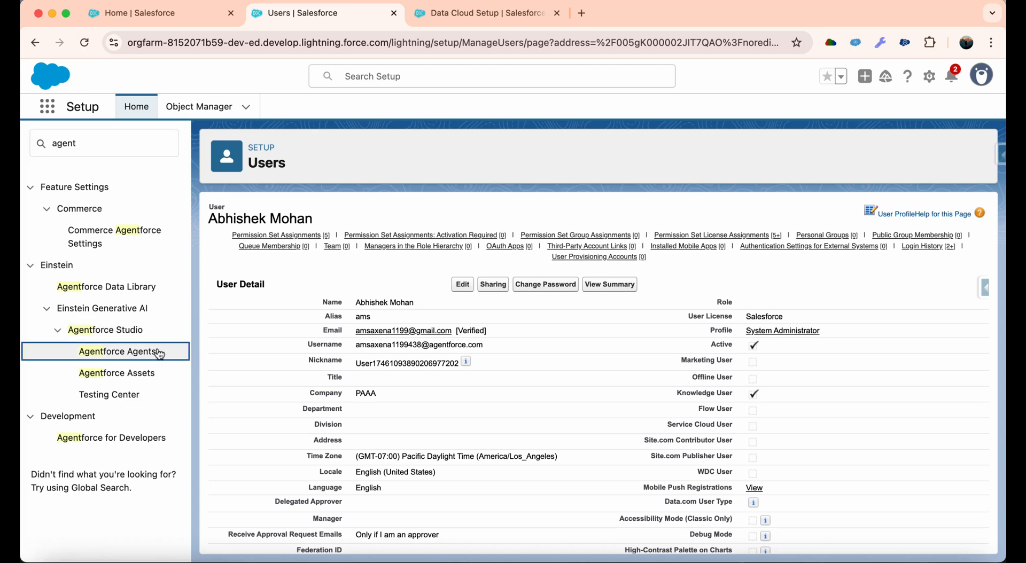
{"action": "scroll", "coordinate": [300, 427], "scroll_direction": "down", "scroll_amount": 3}
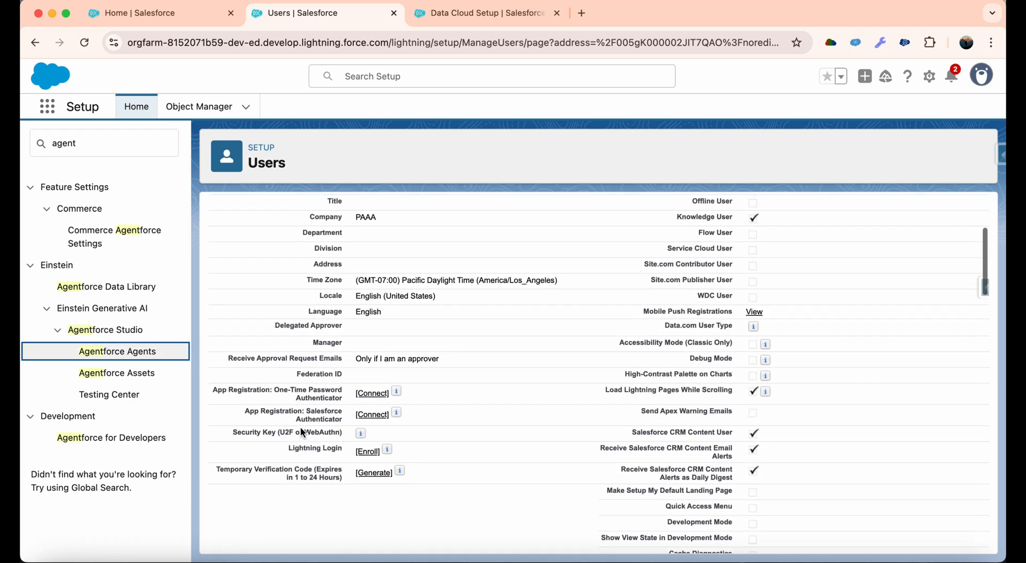
{"action": "scroll", "coordinate": [299, 426], "scroll_direction": "up", "scroll_amount": 1}
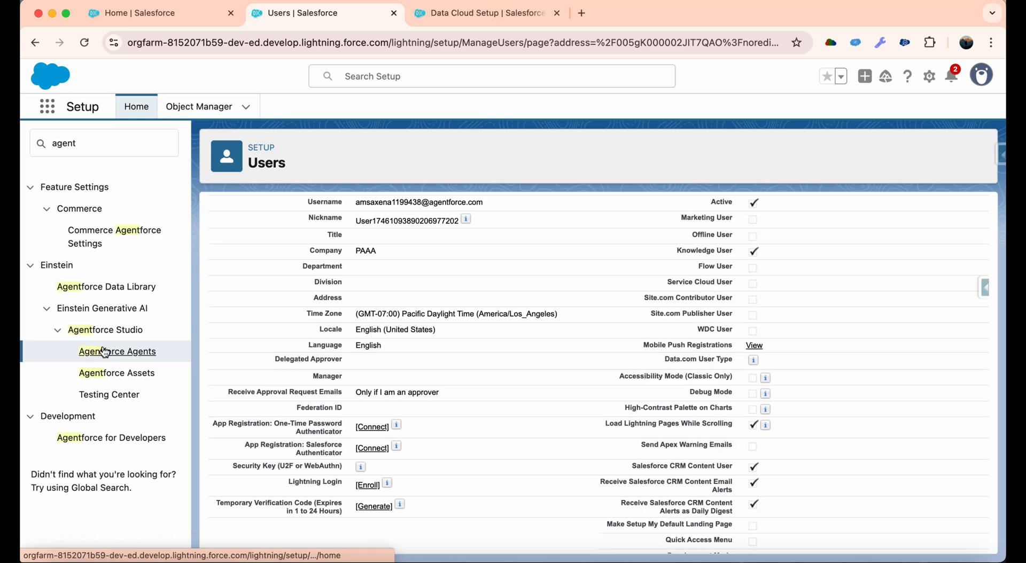
{"action": "left_click", "coordinate": [104, 352]}
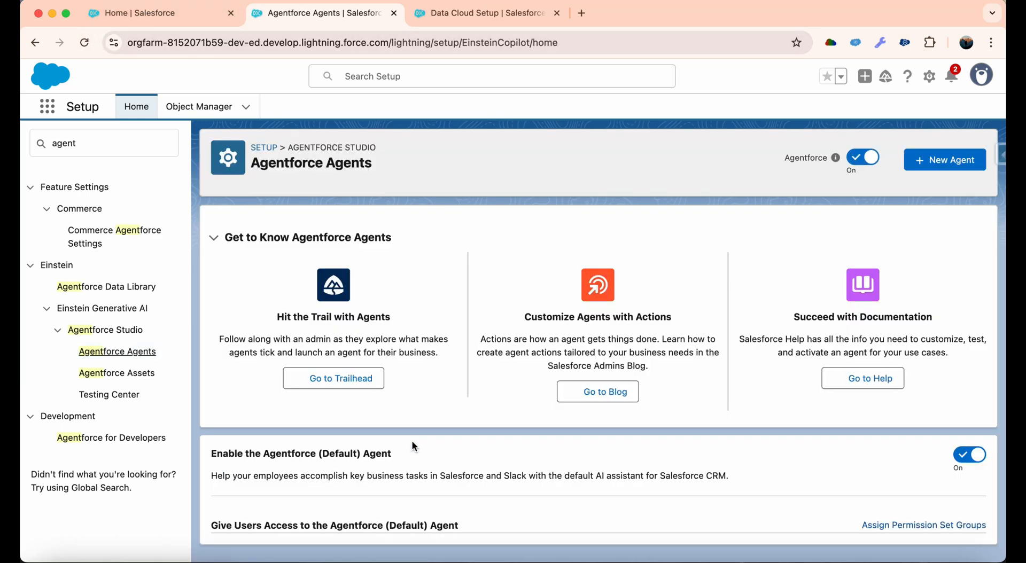
Open the Agentforce (Default) agent in Agentforce Builder and dismiss the introductory tour.
{"action": "scroll", "coordinate": [412, 442], "scroll_direction": "down", "scroll_amount": 1}
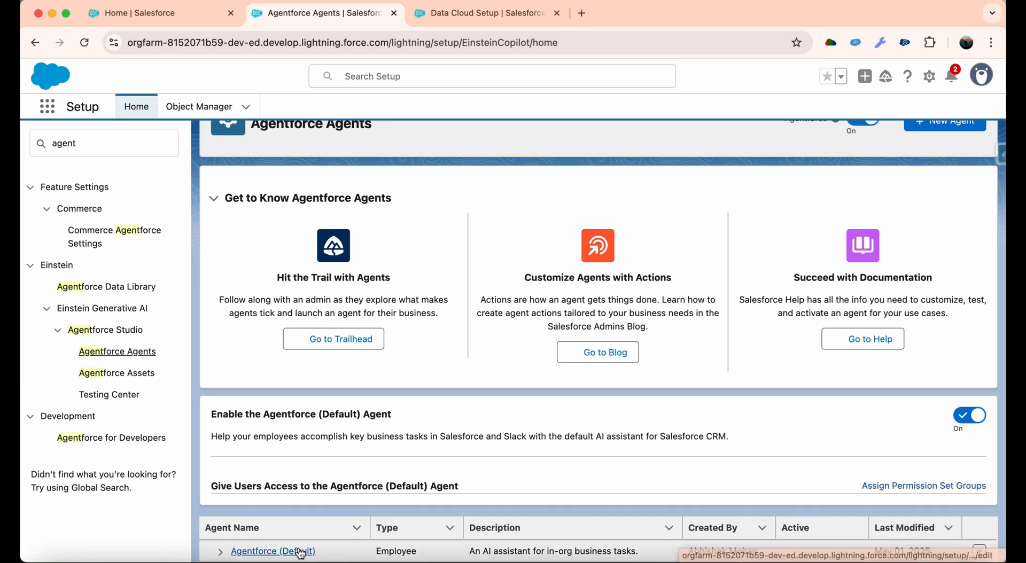
{"action": "left_click", "coordinate": [301, 551]}
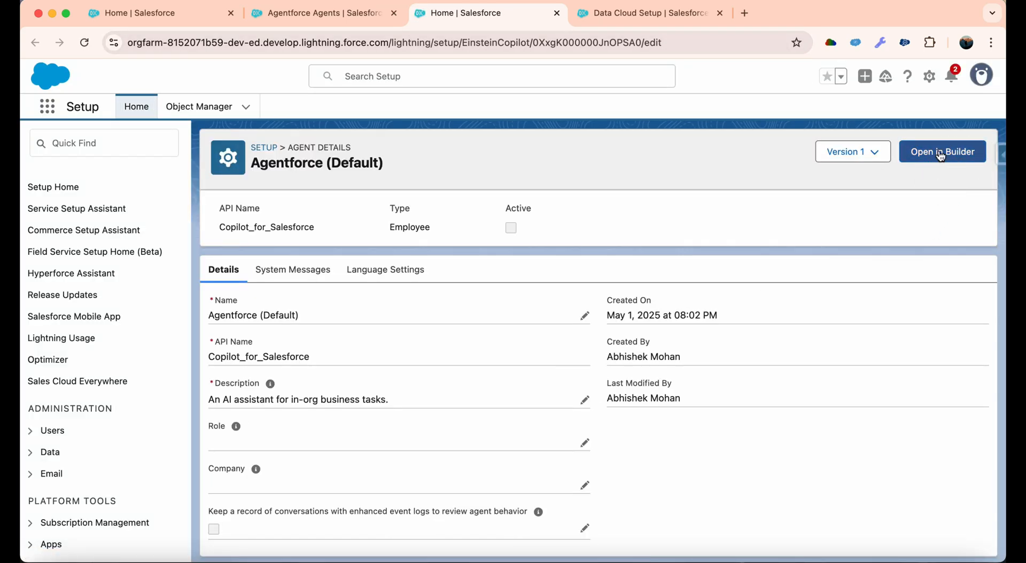
{"action": "left_click", "coordinate": [959, 161]}
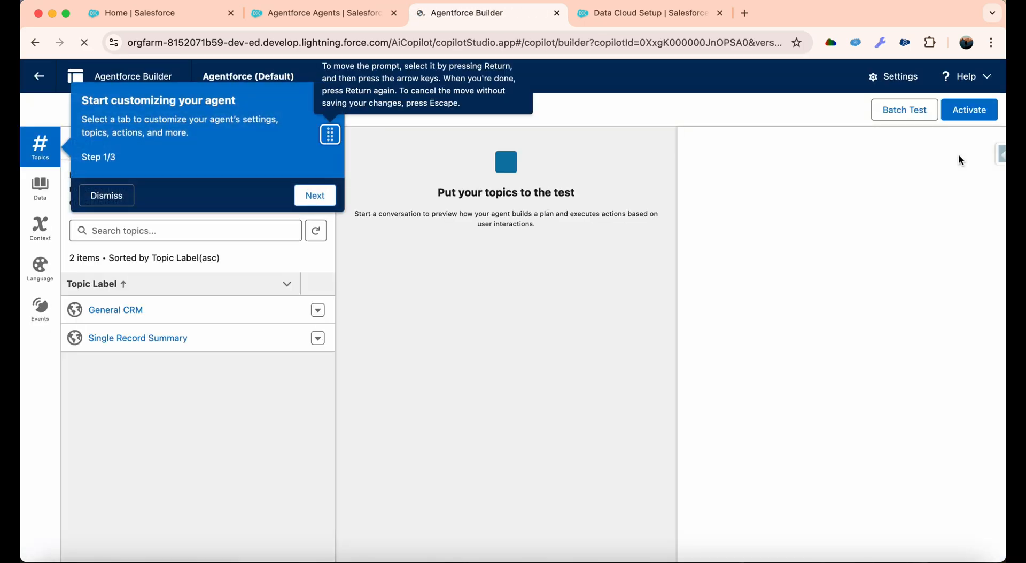
{"action": "left_click", "coordinate": [107, 196]}
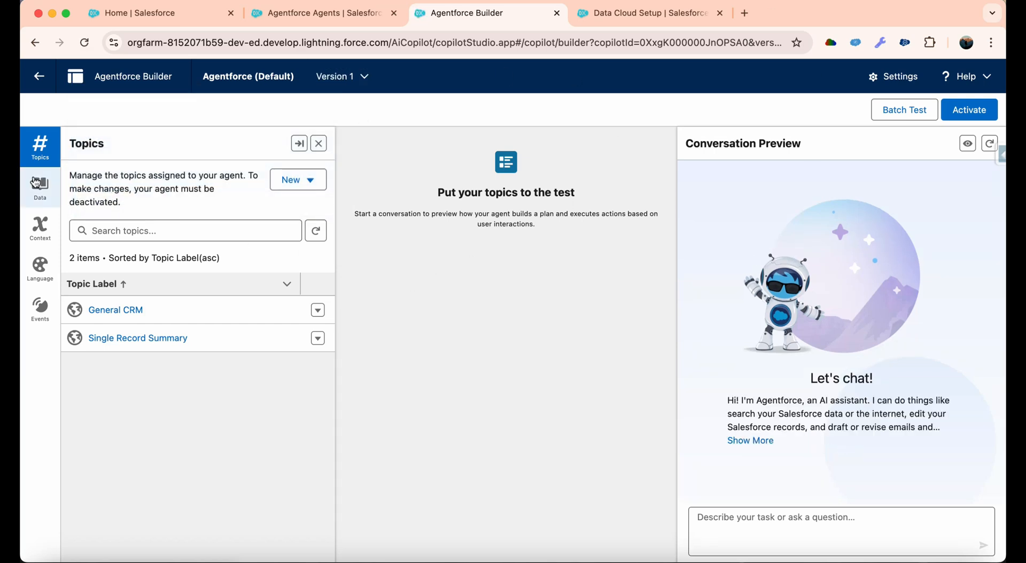
Open the General CRM topic and read through its classification description, scope and instructions.
{"action": "left_click_drag", "start_coordinate": [109, 152], "coordinate": [71, 148]}
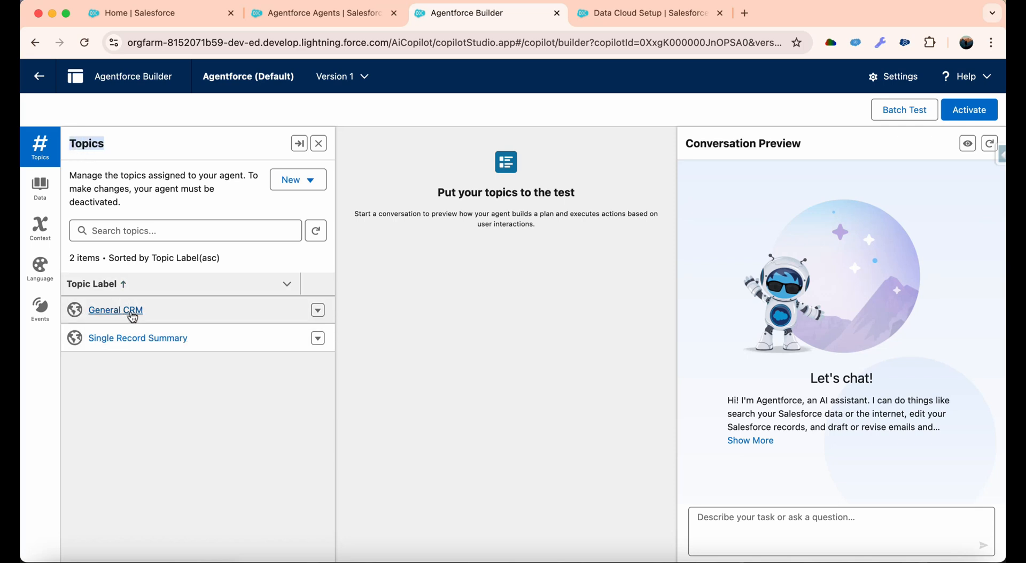
{"action": "left_click", "coordinate": [98, 312]}
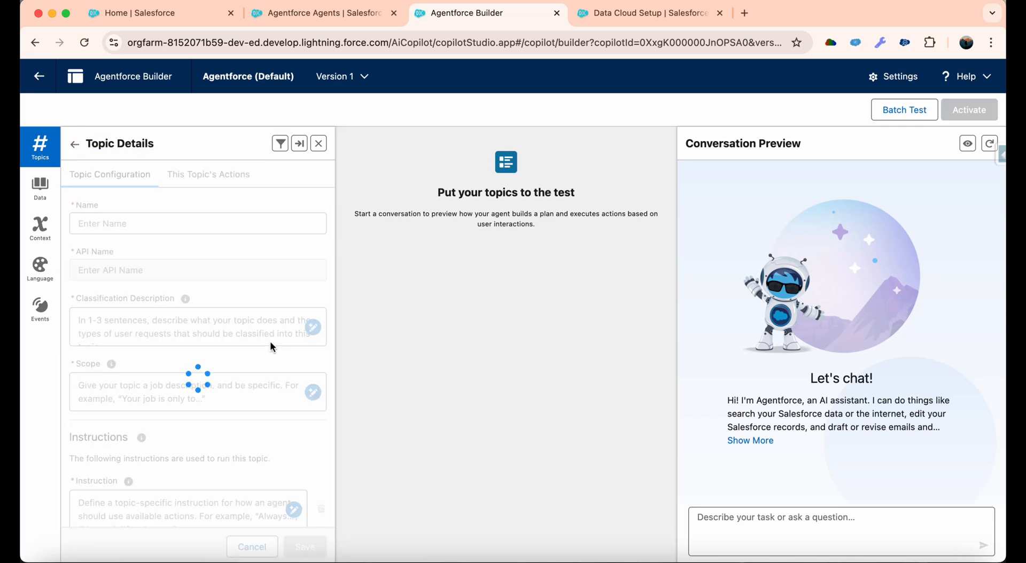
{"action": "scroll", "coordinate": [161, 324], "scroll_direction": "down", "scroll_amount": 3}
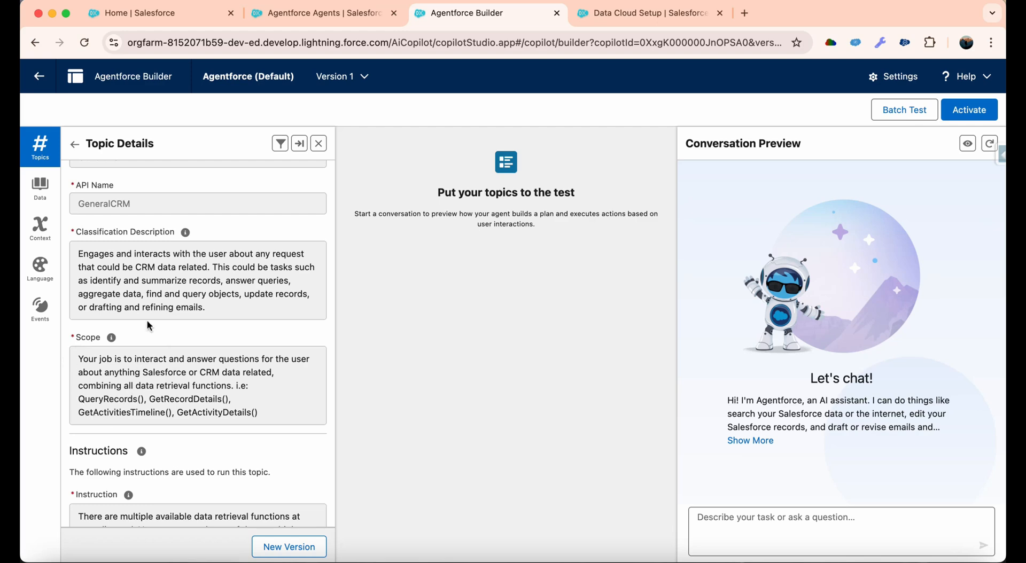
{"action": "scroll", "coordinate": [123, 348], "scroll_direction": "down", "scroll_amount": 3}
{"action": "scroll", "coordinate": [123, 349], "scroll_direction": "down", "scroll_amount": 15}
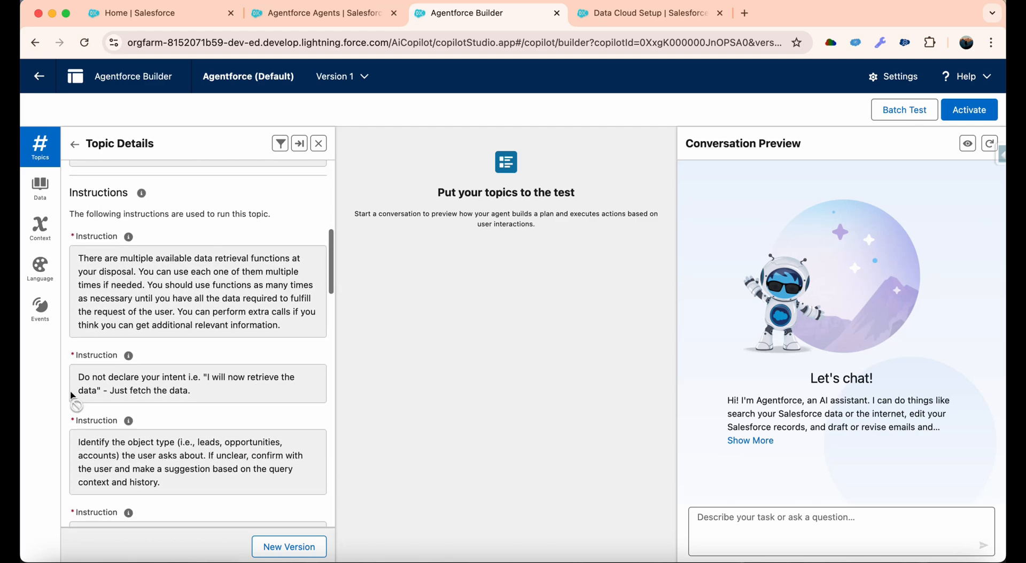
{"action": "scroll", "coordinate": [72, 395], "scroll_direction": "up", "scroll_amount": 20}
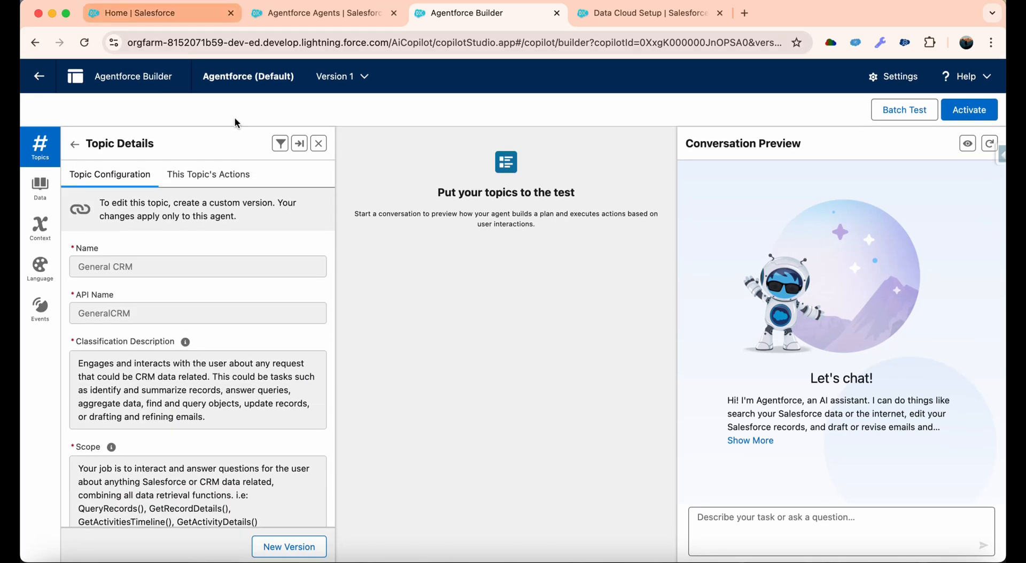
Review the actions assigned to the General CRM topic and go back to the agent's topic list.
{"action": "left_click", "coordinate": [213, 179]}
{"action": "scroll", "coordinate": [155, 481], "scroll_direction": "down", "scroll_amount": 2}
{"action": "scroll", "coordinate": [155, 480], "scroll_direction": "up", "scroll_amount": 2}
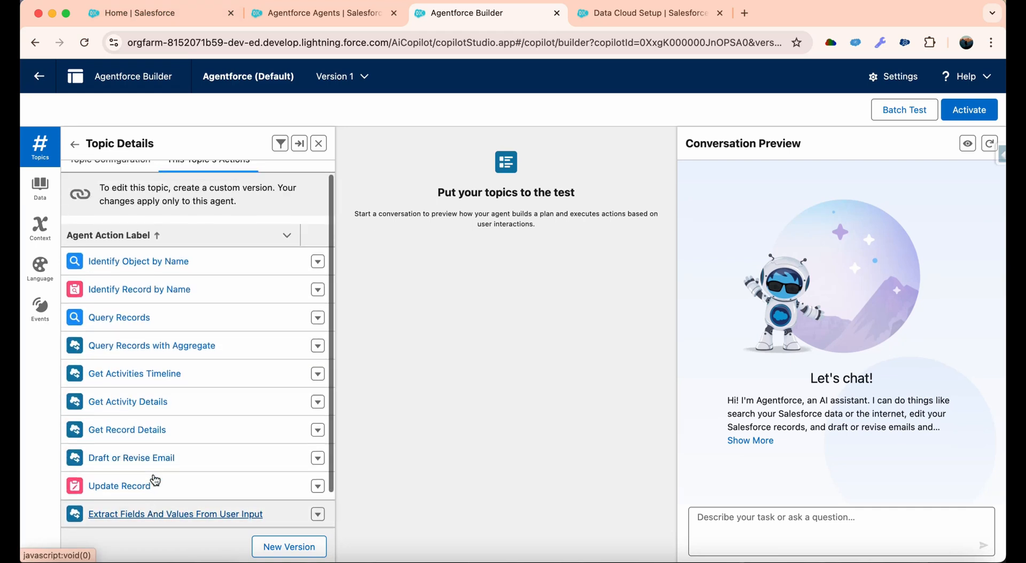
{"action": "scroll", "coordinate": [155, 480], "scroll_direction": "down", "scroll_amount": 2}
{"action": "scroll", "coordinate": [155, 480], "scroll_direction": "up", "scroll_amount": 2}
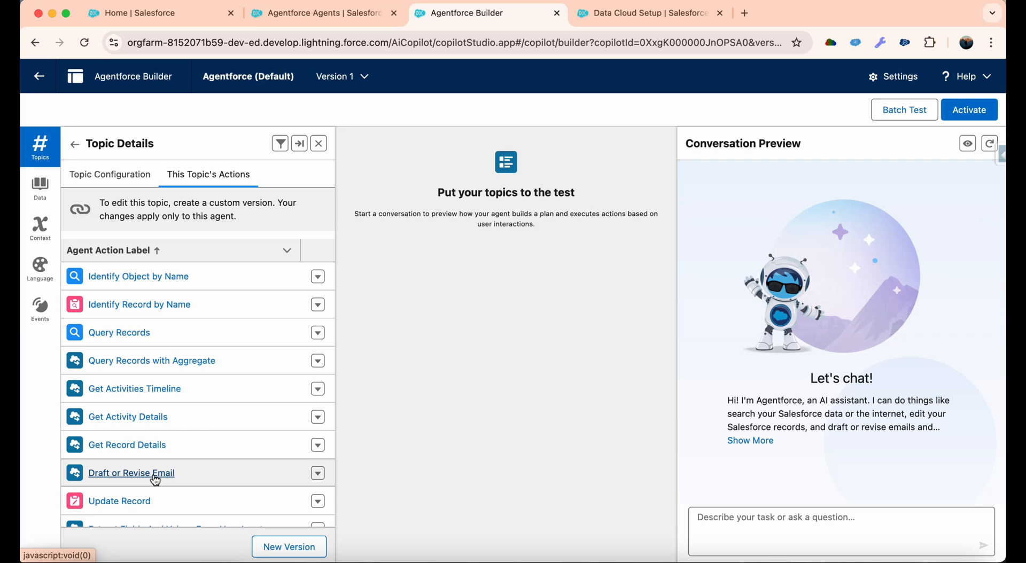
{"action": "left_click", "coordinate": [74, 144]}
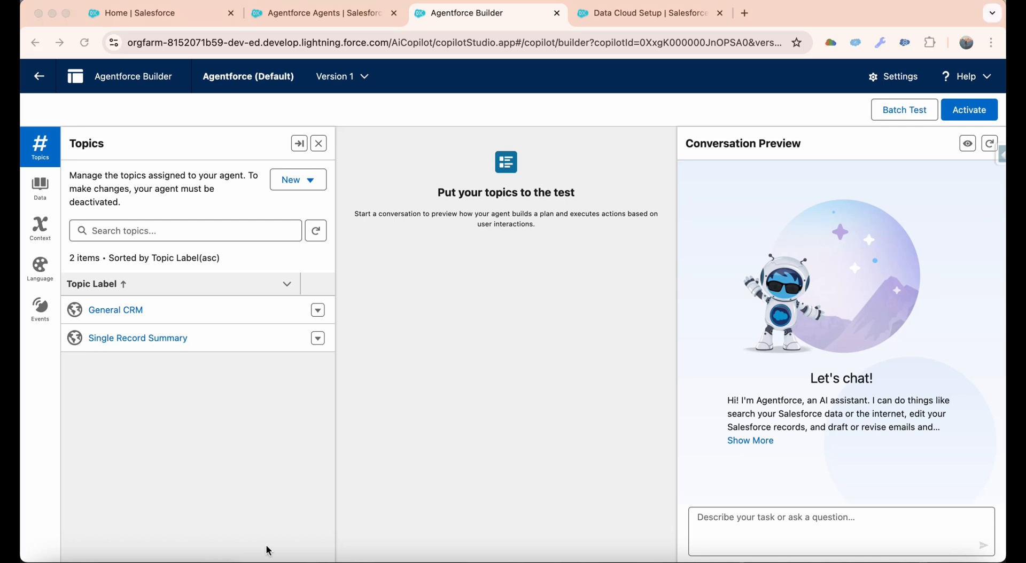
Open the Create a Topic dialog for the default agent, view its topic description field, and cancel the dialog.
{"action": "left_click", "coordinate": [314, 184]}
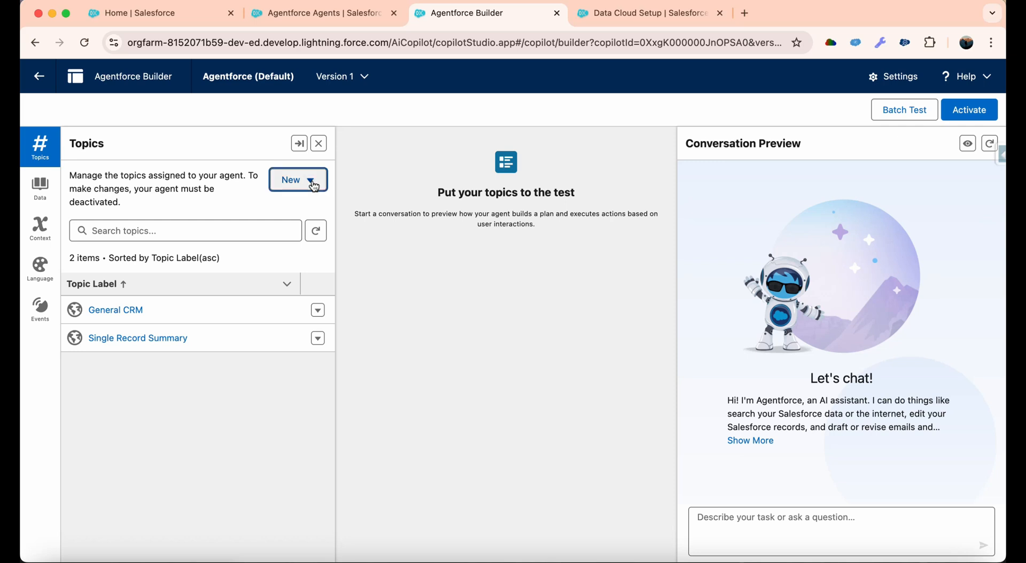
{"action": "left_click", "coordinate": [323, 229]}
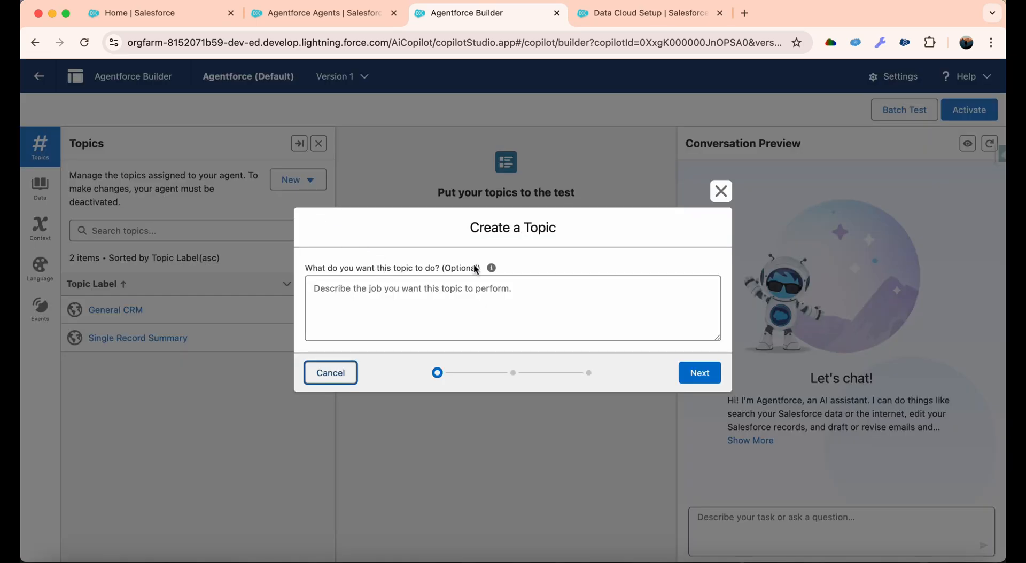
{"action": "mouse_move", "coordinate": [489, 270]}
{"action": "left_click_drag", "start_coordinate": [304, 269], "coordinate": [438, 277]}
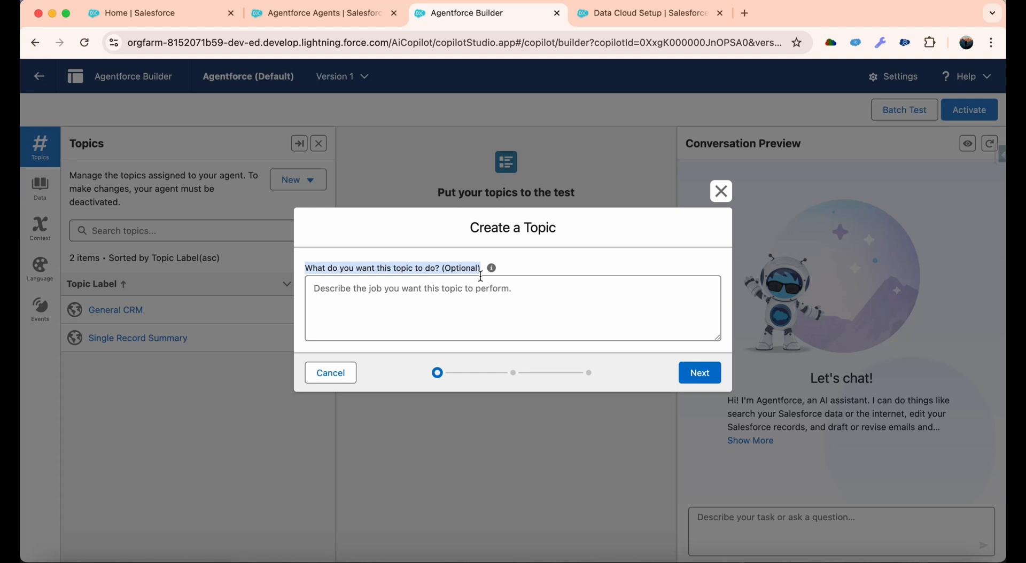
{"action": "left_click", "coordinate": [479, 289]}
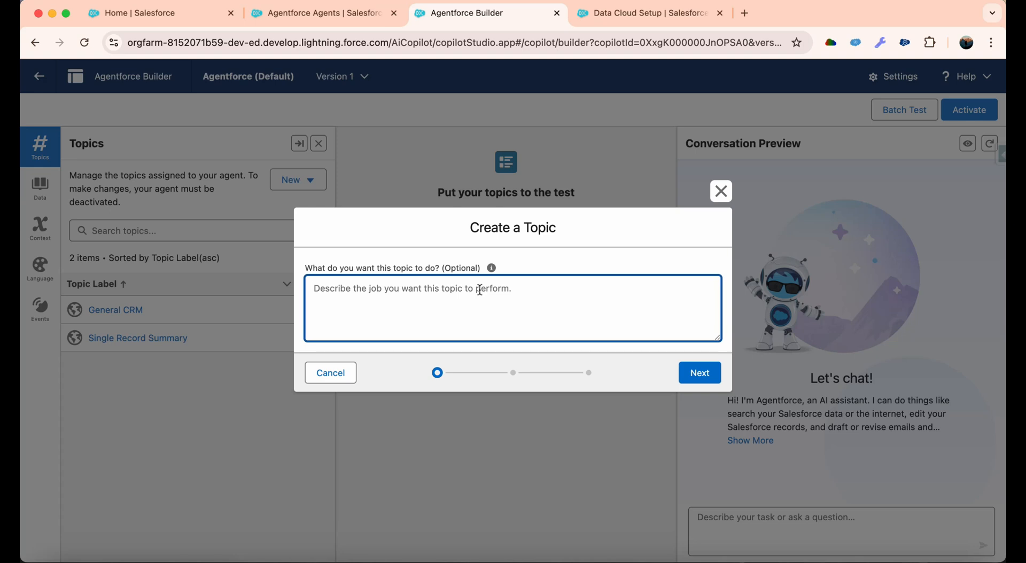
{"action": "left_click", "coordinate": [345, 374]}
Open the new agent wizard from the Agentforce Agents page and compare the Gen AI and template creation options.
{"action": "left_click", "coordinate": [308, 8]}
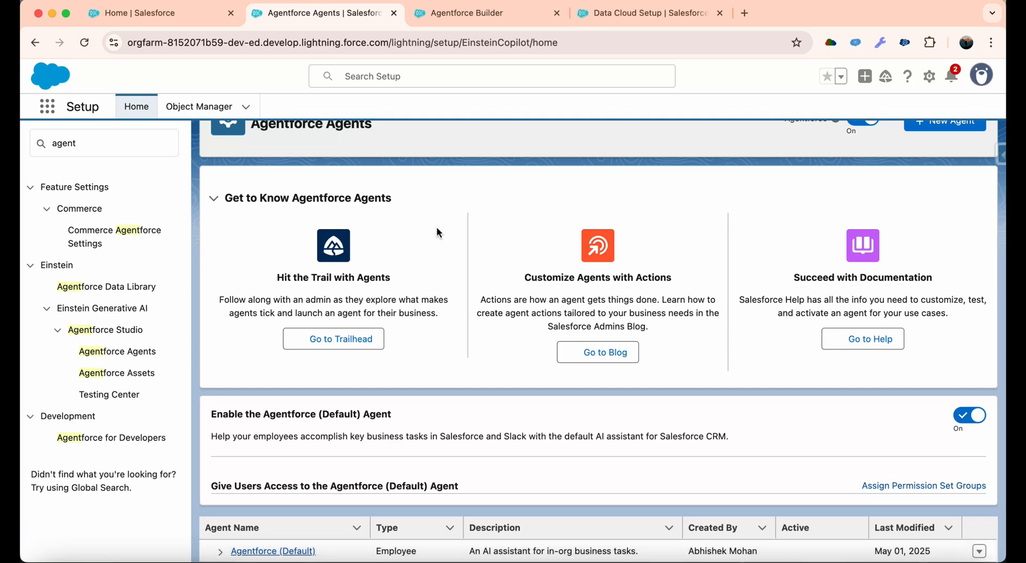
{"action": "scroll", "coordinate": [417, 196], "scroll_direction": "up", "scroll_amount": 2}
{"action": "left_click", "coordinate": [954, 161]}
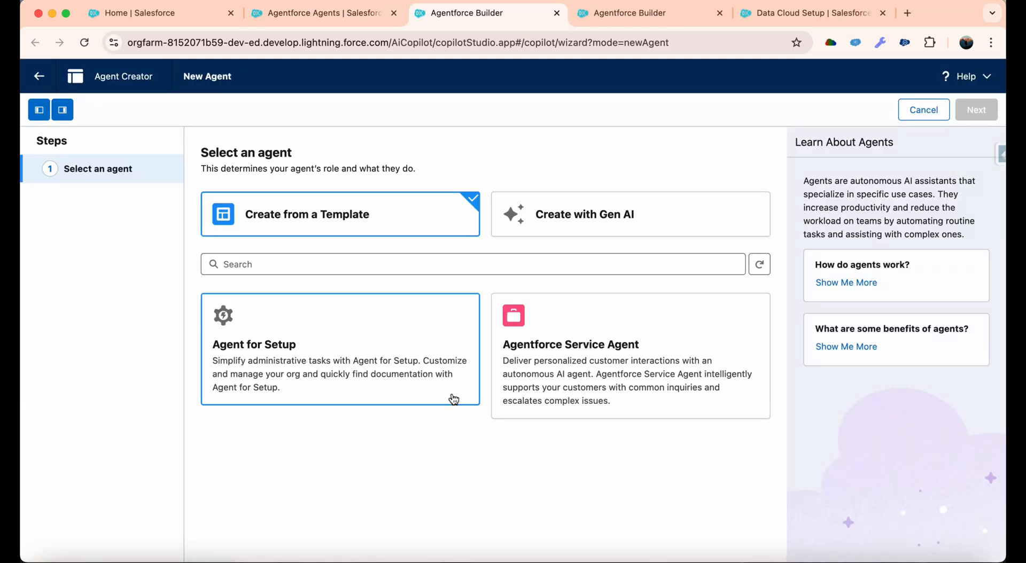
{"action": "left_click", "coordinate": [611, 239]}
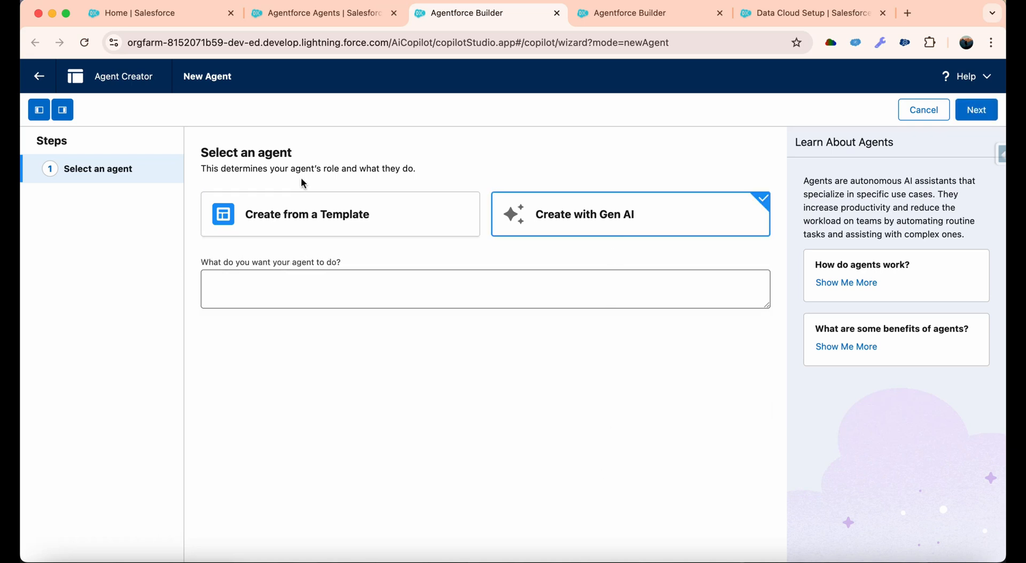
{"action": "left_click", "coordinate": [314, 222]}
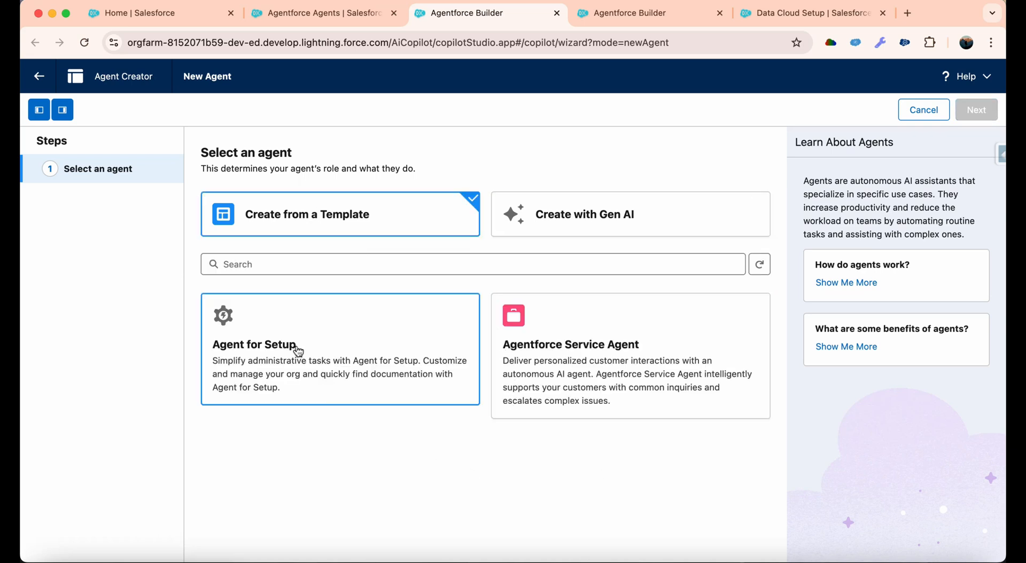
Choose the Agentforce Service Agent template, proceed to topic selection, and review the standard topics it includes.
{"action": "left_click", "coordinate": [606, 338]}
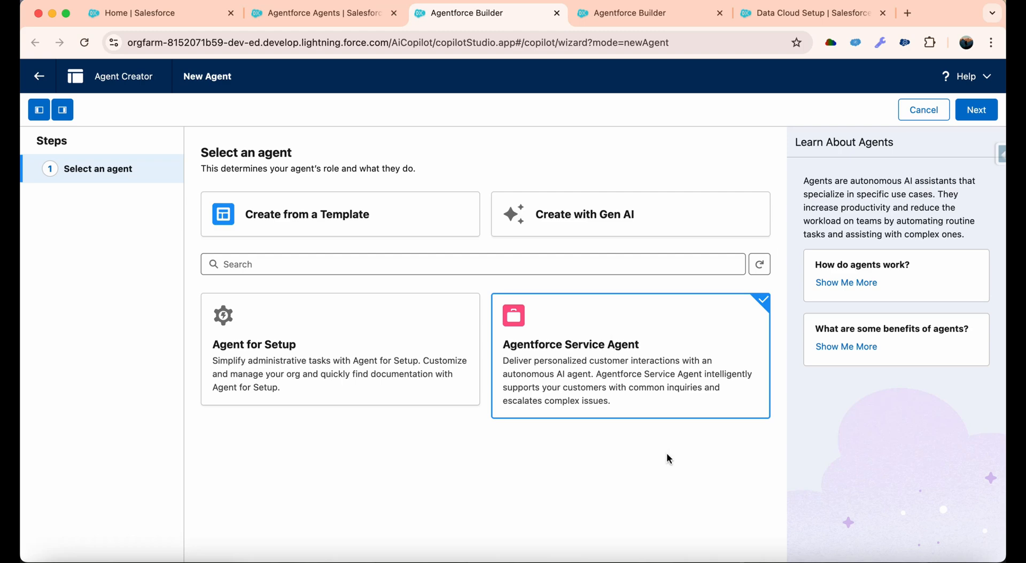
{"action": "left_click", "coordinate": [987, 107]}
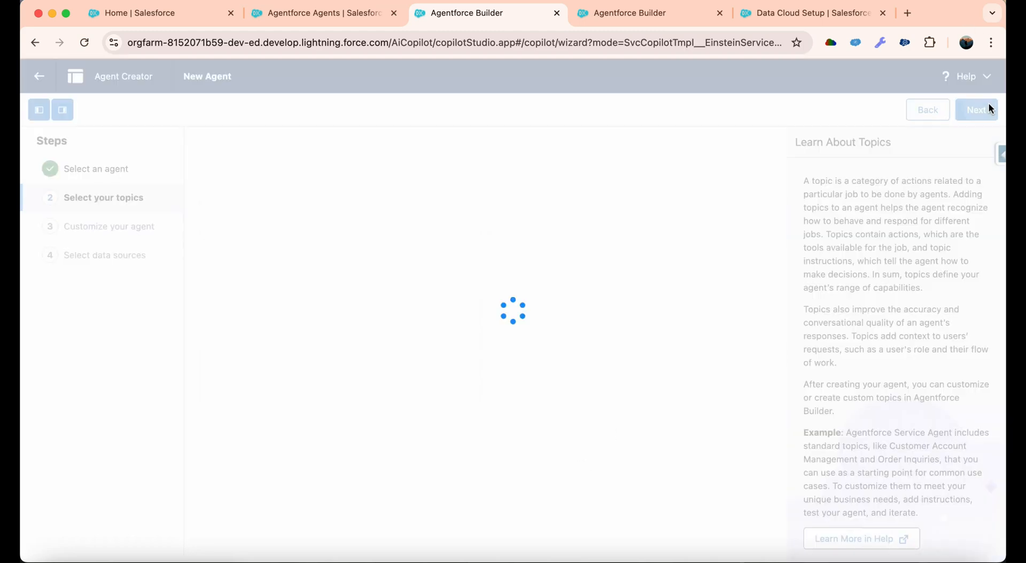
{"action": "scroll", "coordinate": [566, 308], "scroll_direction": "down", "scroll_amount": 10}
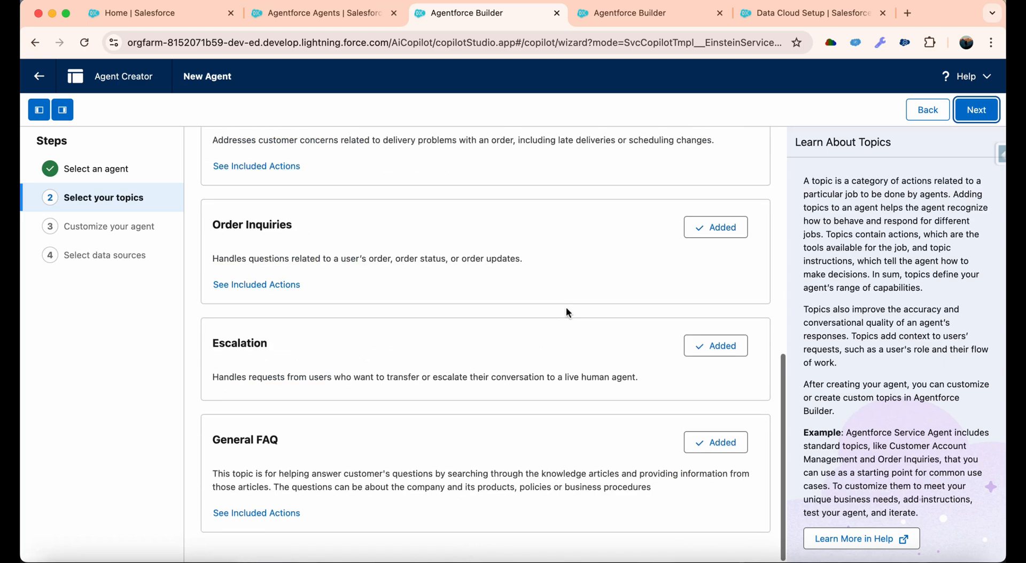
{"action": "scroll", "coordinate": [566, 309], "scroll_direction": "up", "scroll_amount": 10}
{"action": "scroll", "coordinate": [567, 310], "scroll_direction": "down", "scroll_amount": 10}
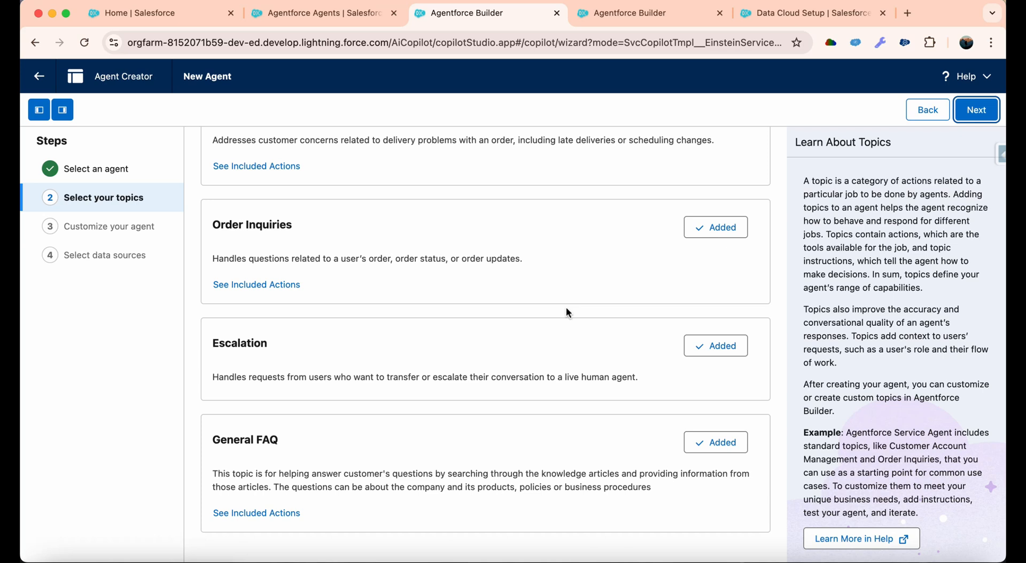
Open the Agentforce (Default) agent's details from the Agentforce Agents page and review its API name, active status, role and company fields.
{"action": "left_click", "coordinate": [285, 21]}
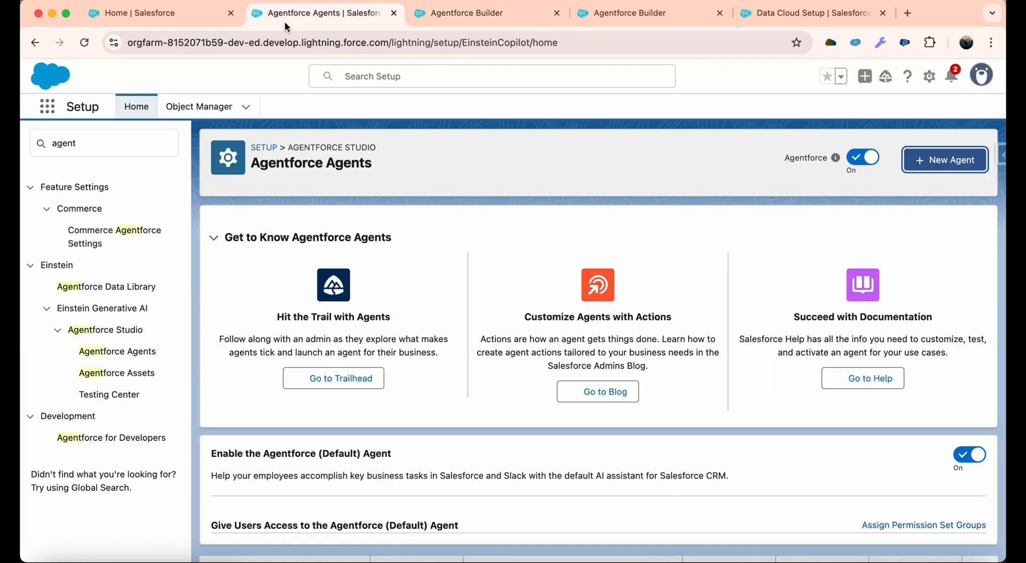
{"action": "scroll", "coordinate": [474, 465], "scroll_direction": "down", "scroll_amount": 2}
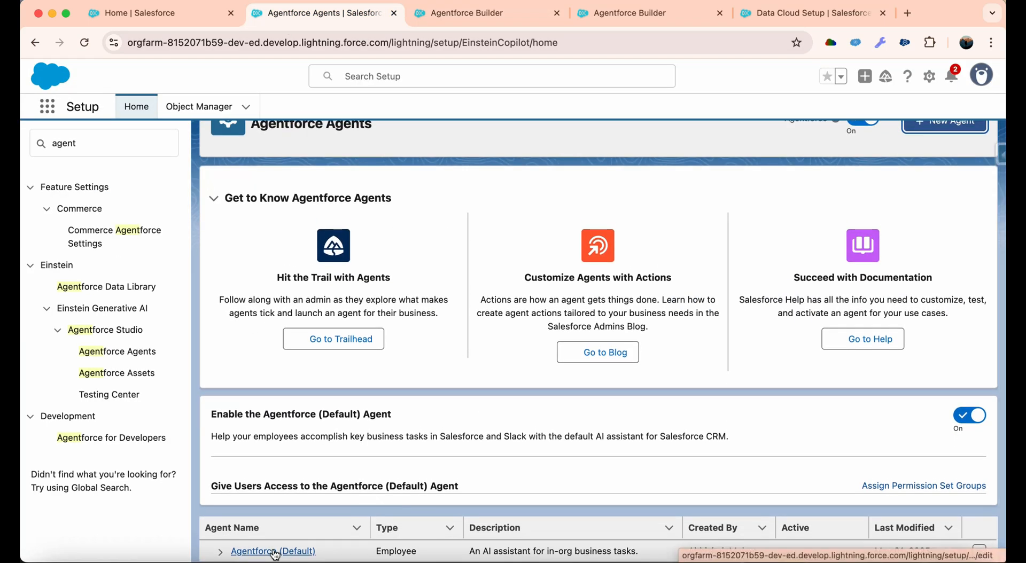
{"action": "left_click", "coordinate": [270, 553]}
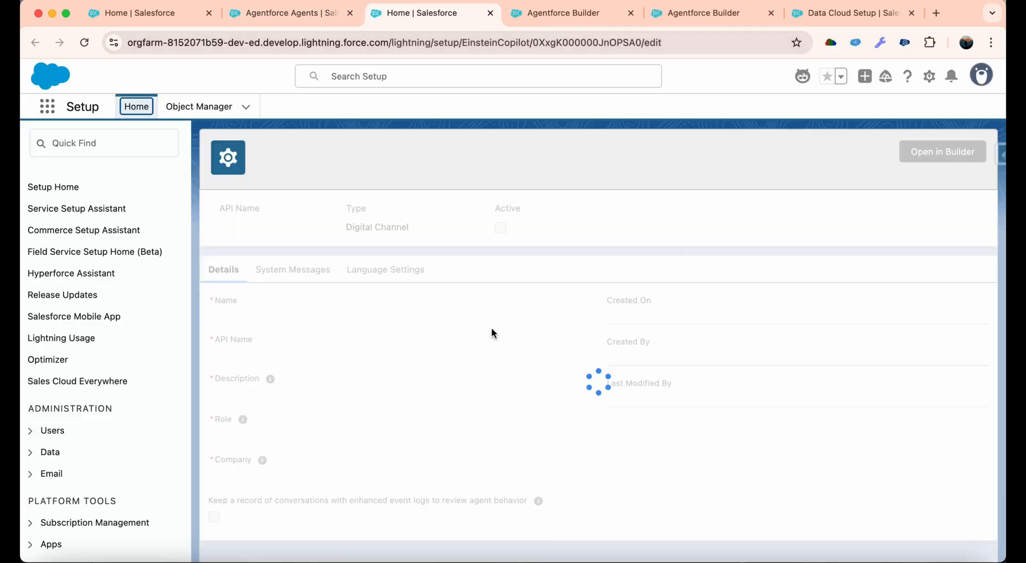
{"action": "scroll", "coordinate": [371, 352], "scroll_direction": "down", "scroll_amount": 1}
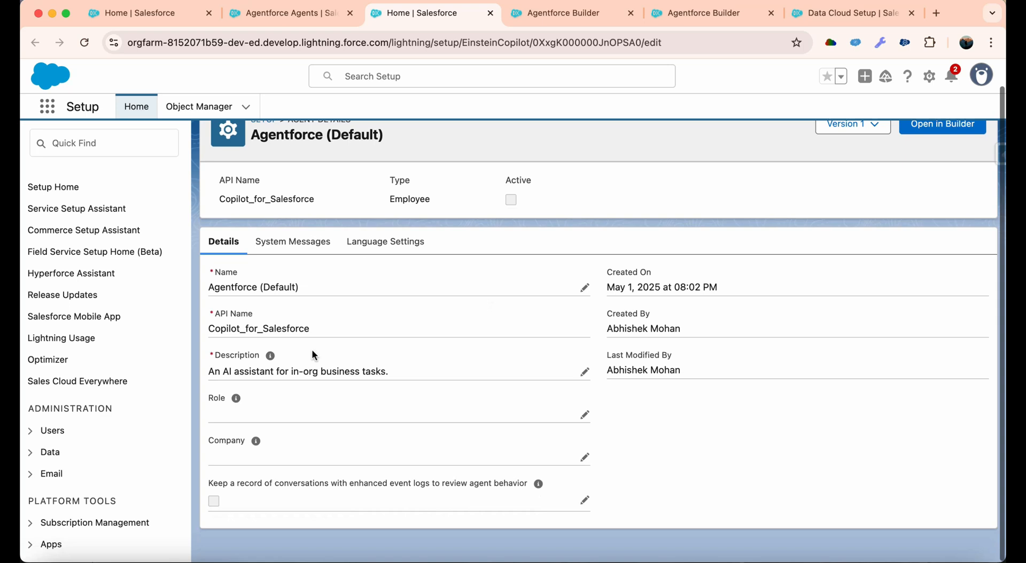
{"action": "double_click", "coordinate": [246, 329]}
{"action": "scroll", "coordinate": [490, 378], "scroll_direction": "up", "scroll_amount": 1}
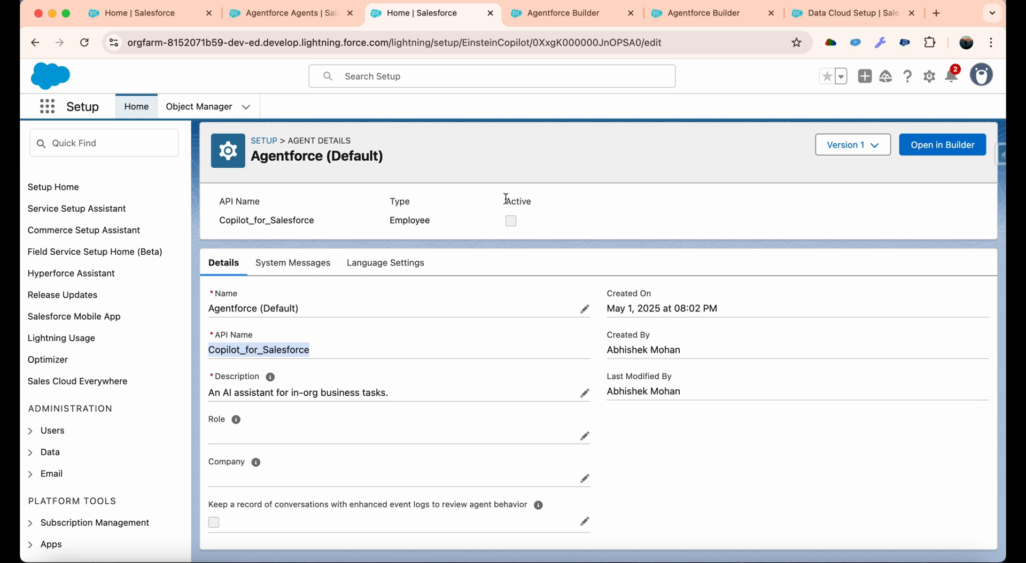
{"action": "left_click_drag", "start_coordinate": [506, 199], "coordinate": [531, 212]}
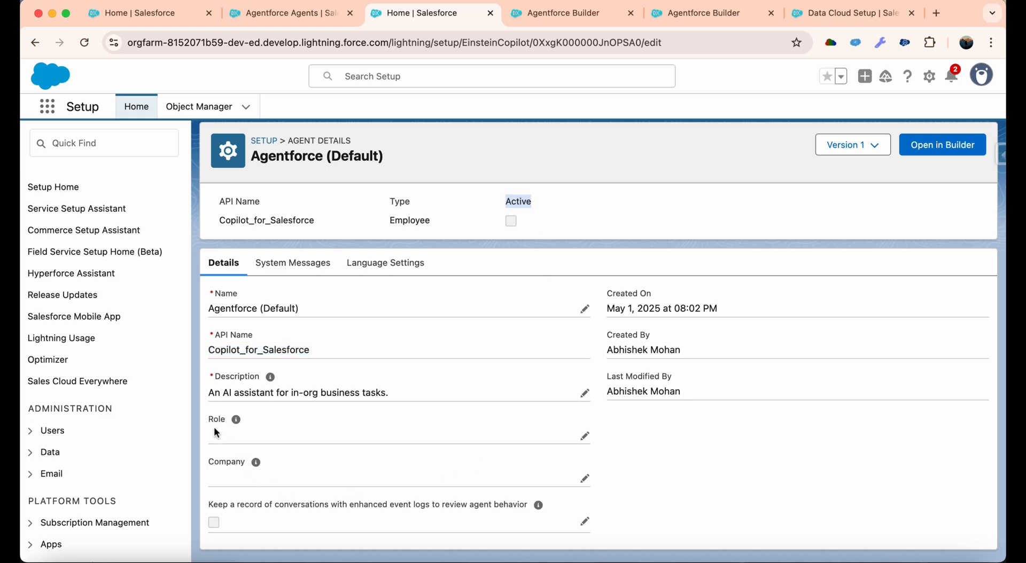
{"action": "left_click_drag", "start_coordinate": [209, 422], "coordinate": [263, 468]}
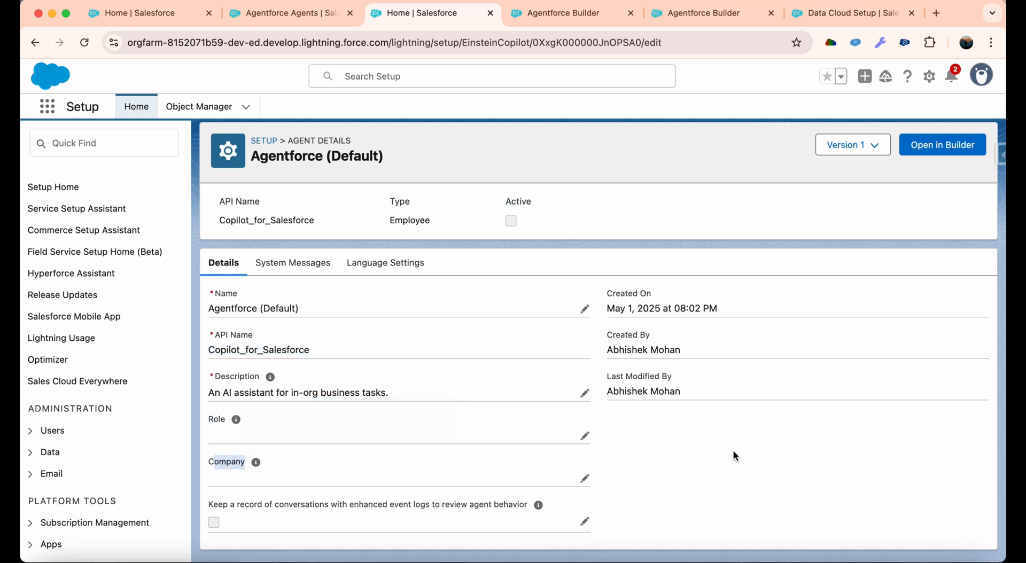
Enable keeping a record of conversations with enhanced event logs for the Agentforce (Default) agent and save the details.
{"action": "left_click", "coordinate": [584, 435]}
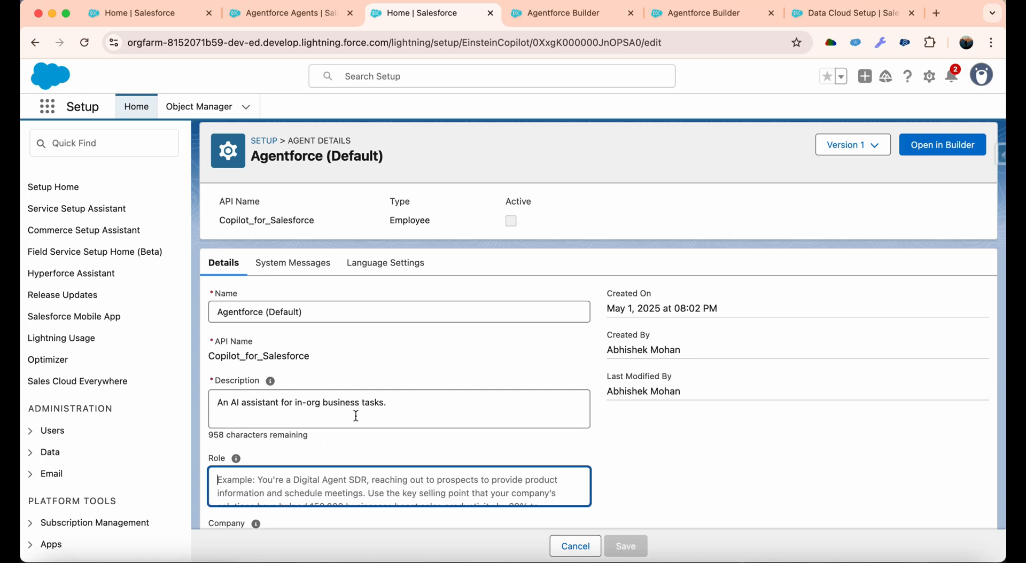
{"action": "scroll", "coordinate": [327, 472], "scroll_direction": "down", "scroll_amount": 2}
{"action": "left_click", "coordinate": [327, 472]}
{"action": "scroll", "coordinate": [327, 472], "scroll_direction": "down", "scroll_amount": 1}
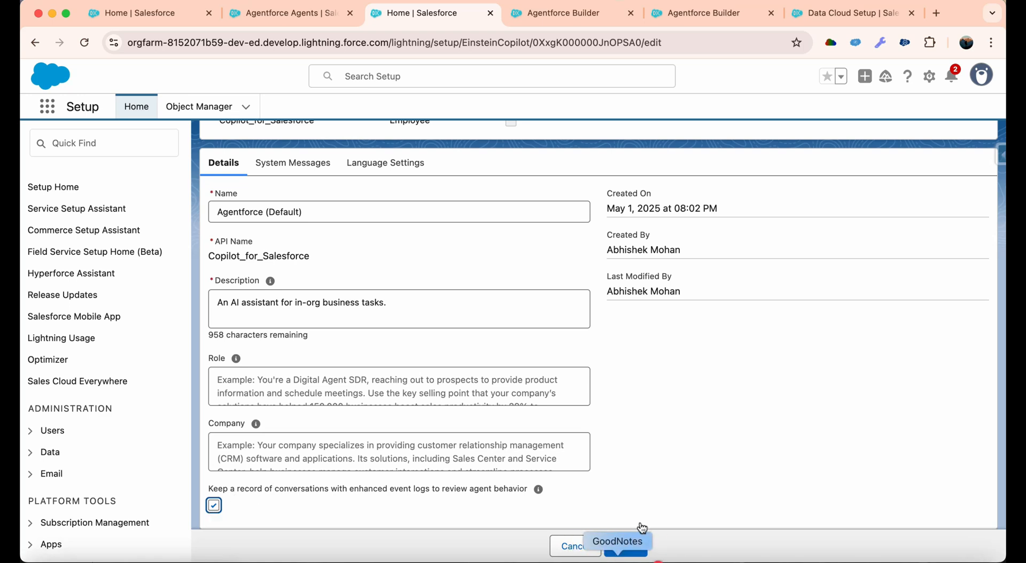
{"action": "left_click", "coordinate": [633, 545]}
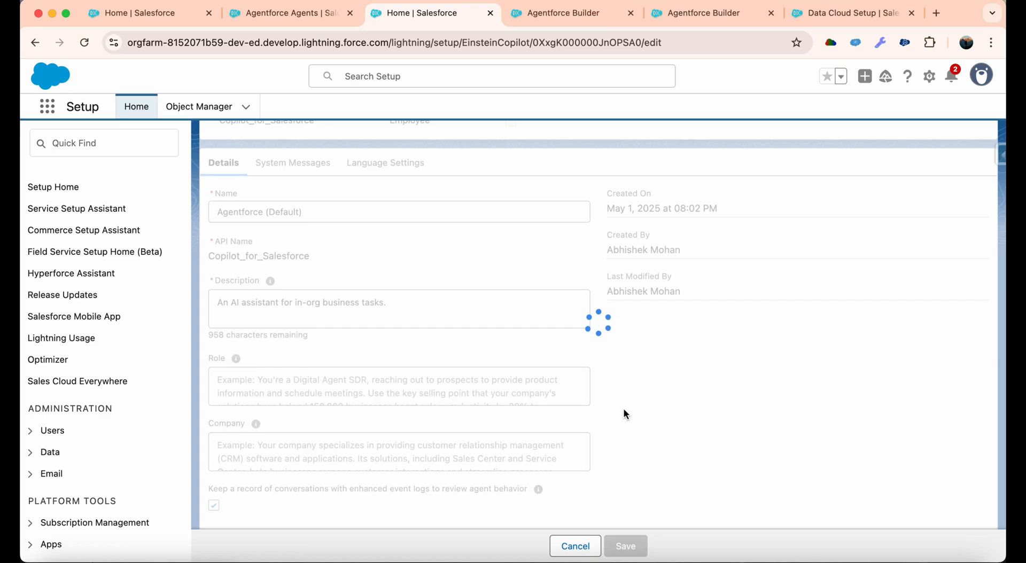
View the agent's system messages and read through its welcome message.
{"action": "left_click", "coordinate": [283, 241]}
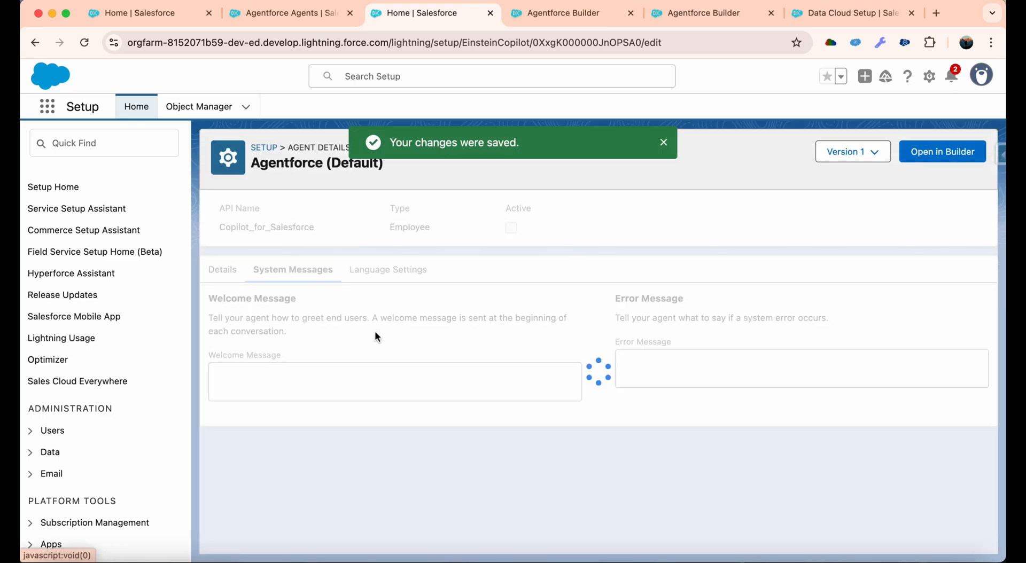
{"action": "left_click_drag", "start_coordinate": [214, 376], "coordinate": [522, 466]}
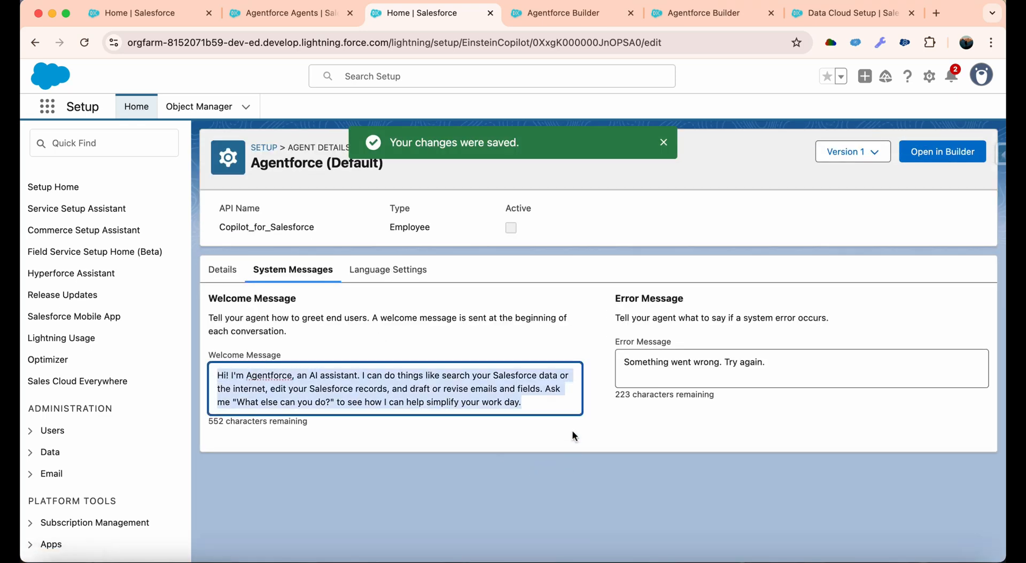
{"action": "left_click", "coordinate": [528, 403]}
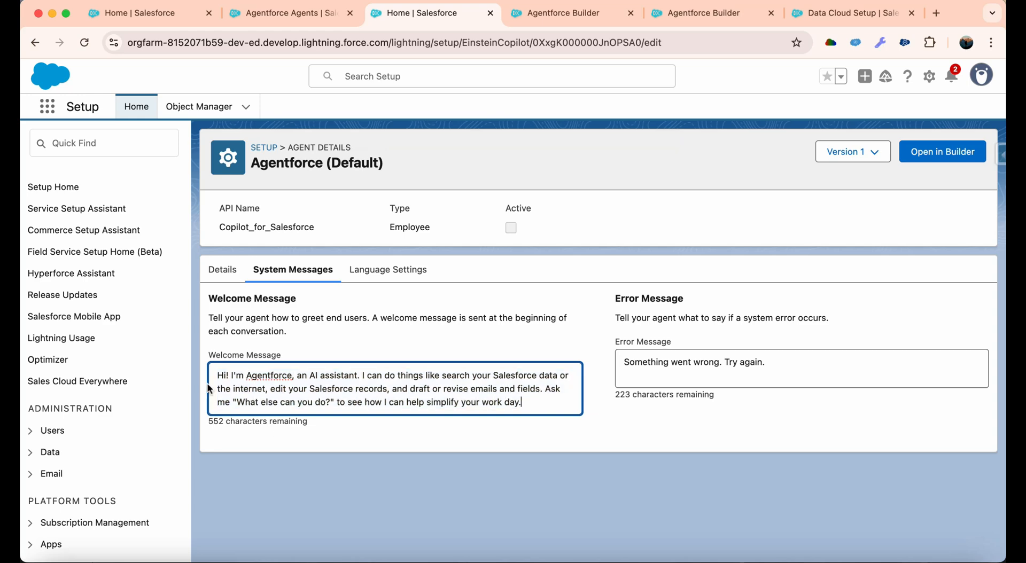
Refresh the Sales home page and try to start the Agentforce chat assistant.
{"action": "left_click", "coordinate": [186, 11]}
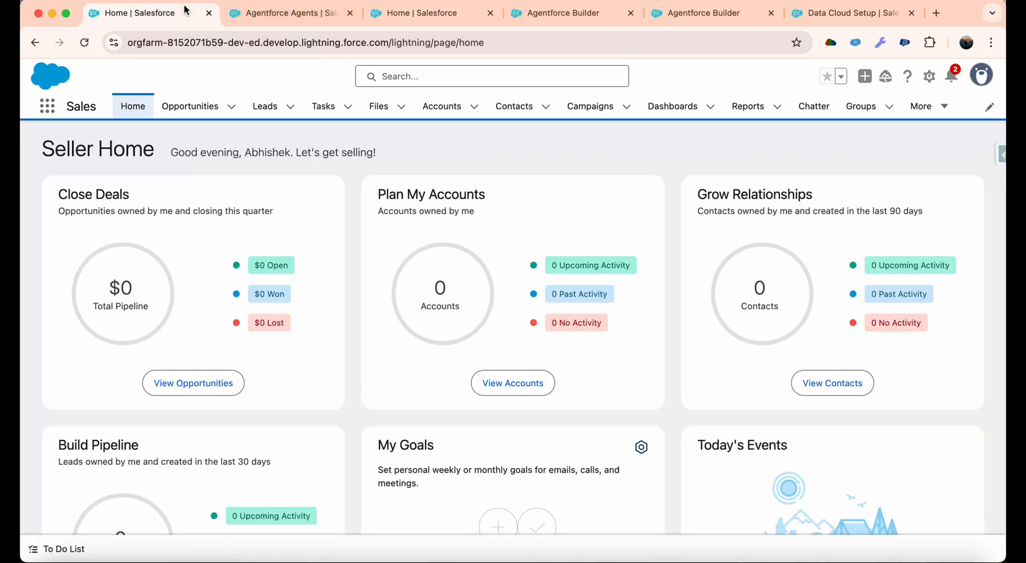
{"action": "left_click", "coordinate": [84, 42]}
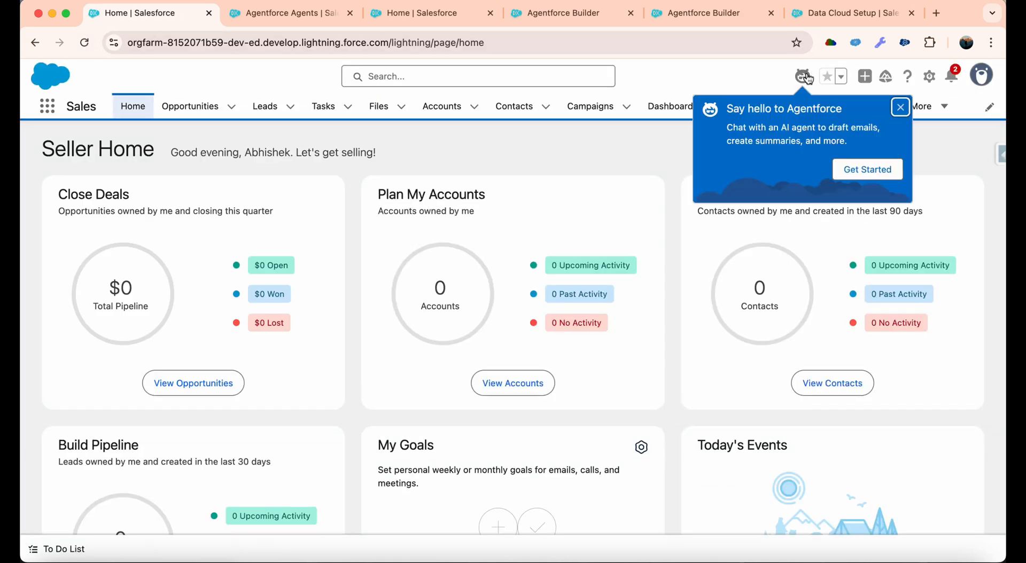
{"action": "left_click", "coordinate": [865, 169]}
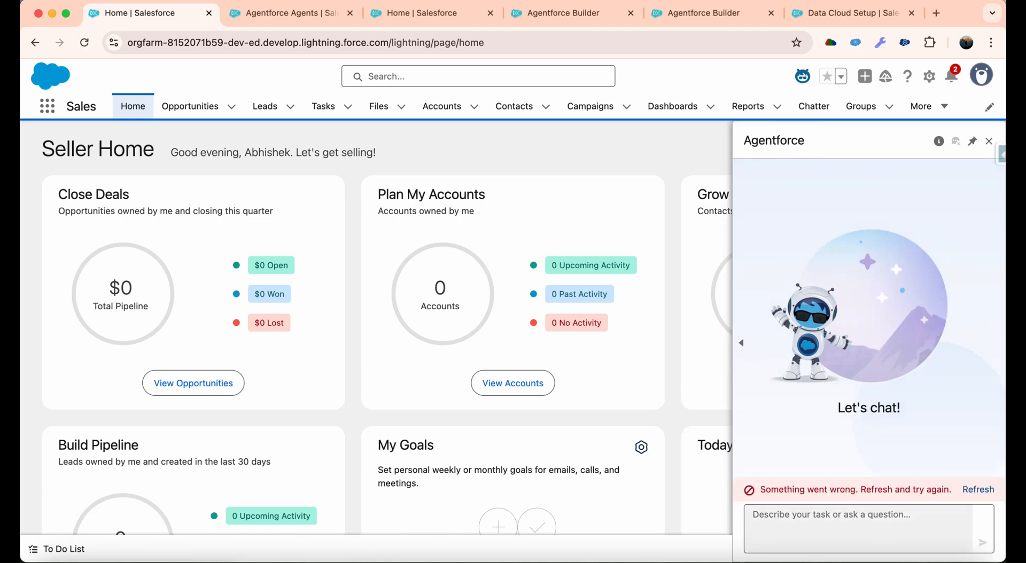
Close the unfinished new agent wizard and activate Version 1 of the Agentforce (Default) agent in Agentforce Builder.
{"action": "left_click", "coordinate": [291, 13]}
{"action": "left_click", "coordinate": [406, 16]}
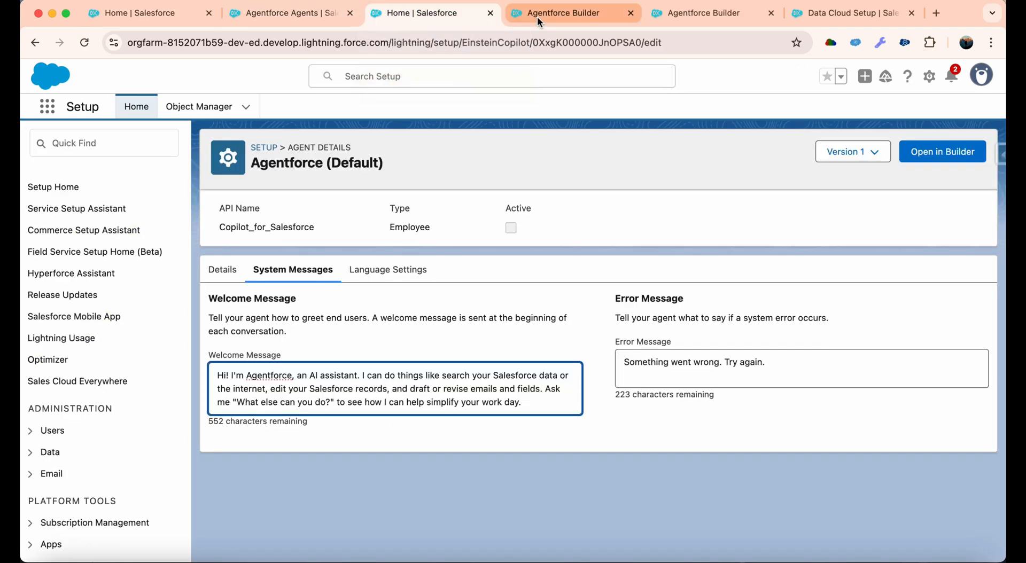
{"action": "left_click", "coordinate": [561, 13]}
{"action": "scroll", "coordinate": [668, 294], "scroll_direction": "down", "scroll_amount": 1}
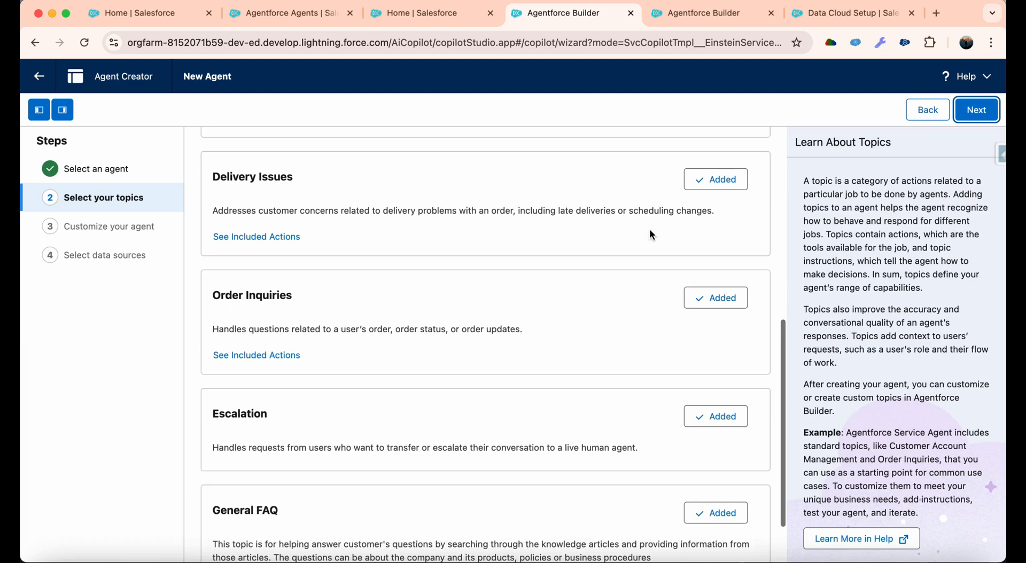
{"action": "left_click", "coordinate": [631, 13]}
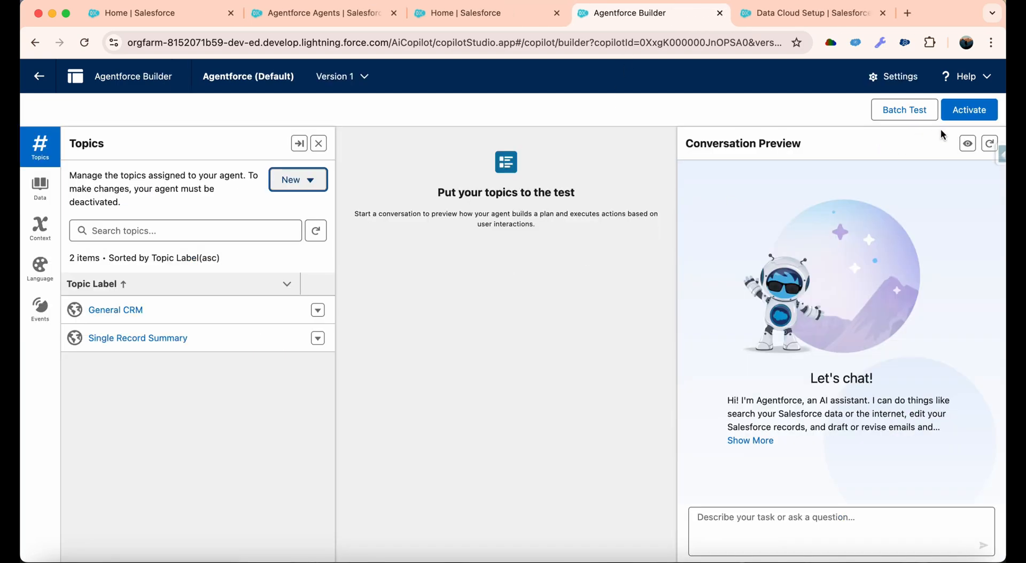
{"action": "left_click", "coordinate": [968, 110]}
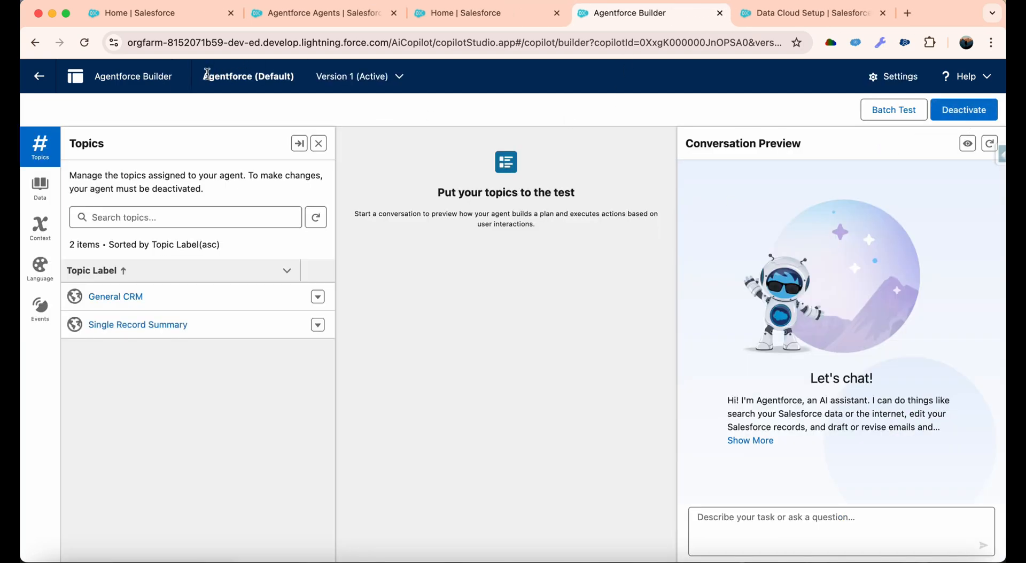
Revisit the Agentforce Agents and agent details pages, and return to the Sales home page and reload it.
{"action": "left_click", "coordinate": [144, 22]}
{"action": "left_click", "coordinate": [337, 20]}
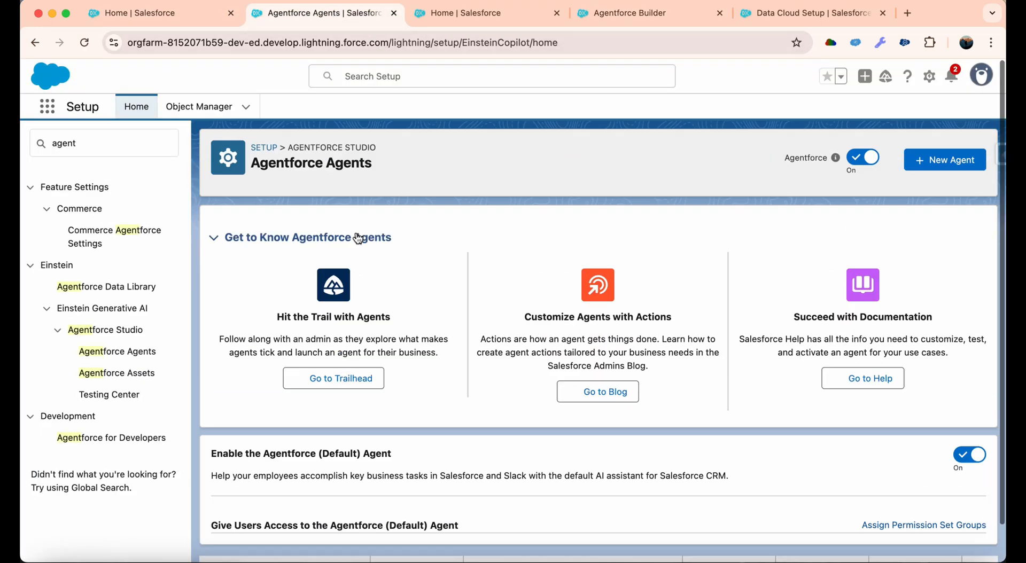
{"action": "left_click", "coordinate": [475, 11]}
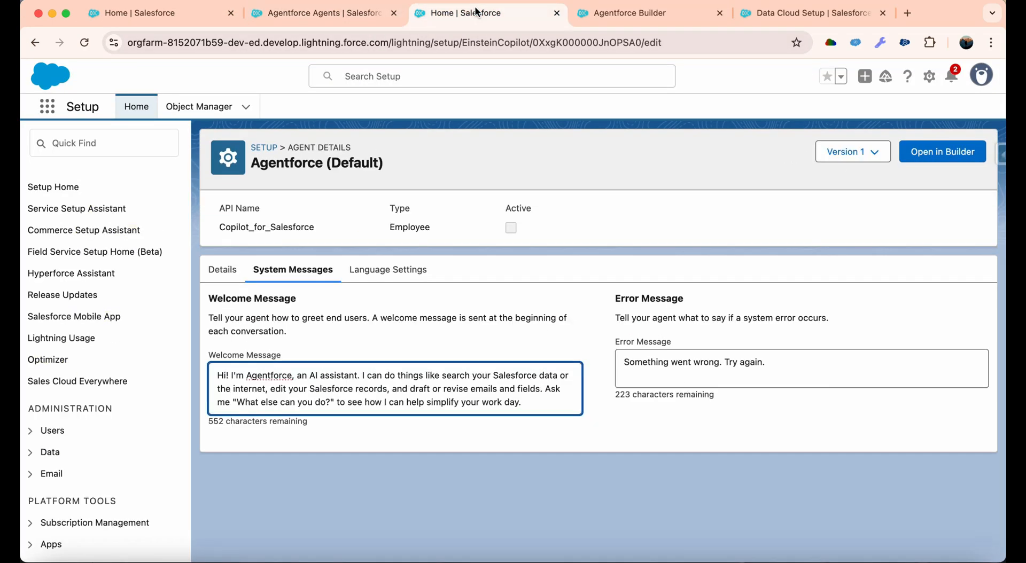
{"action": "left_click", "coordinate": [133, 14]}
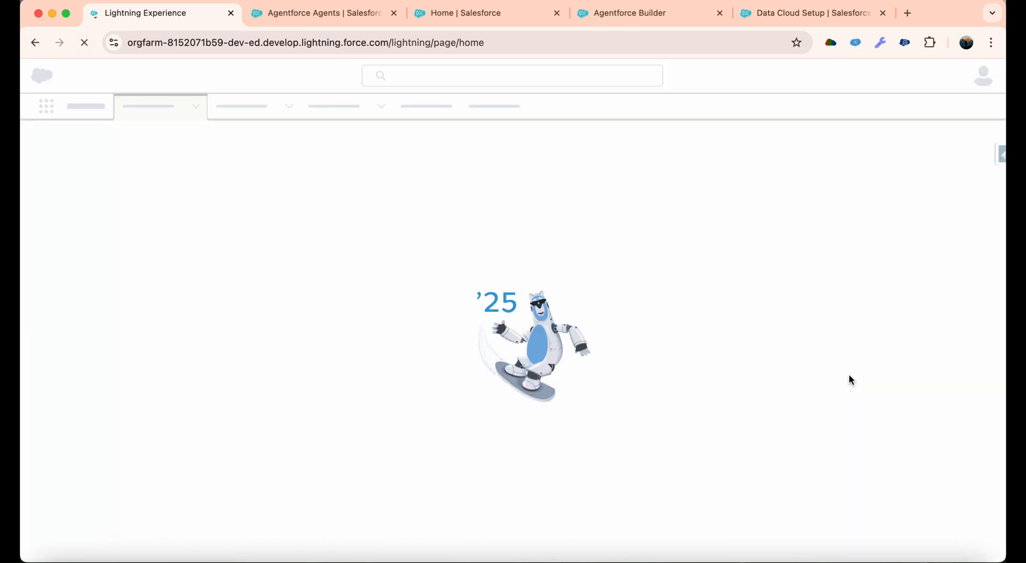
Open the Agentforce chat assistant on the Sales home page and return to the Agentforce (Default) agent's details page.
{"action": "left_click", "coordinate": [804, 78]}
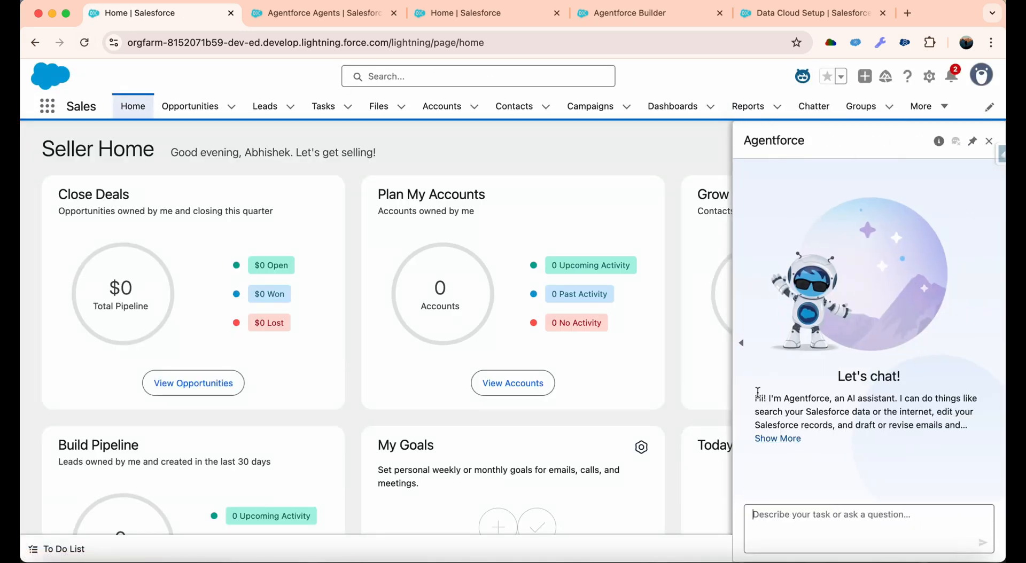
{"action": "left_click", "coordinate": [291, 12]}
{"action": "left_click", "coordinate": [481, 13]}
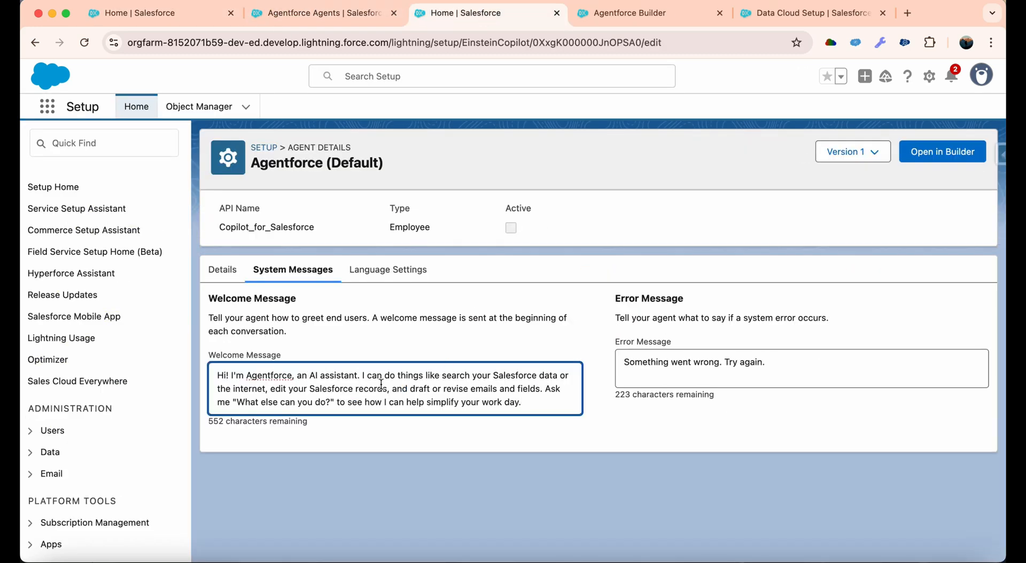
Read the agent's welcome and error messages, and view its default language and tone settings.
{"action": "left_click_drag", "start_coordinate": [527, 400], "coordinate": [228, 327]}
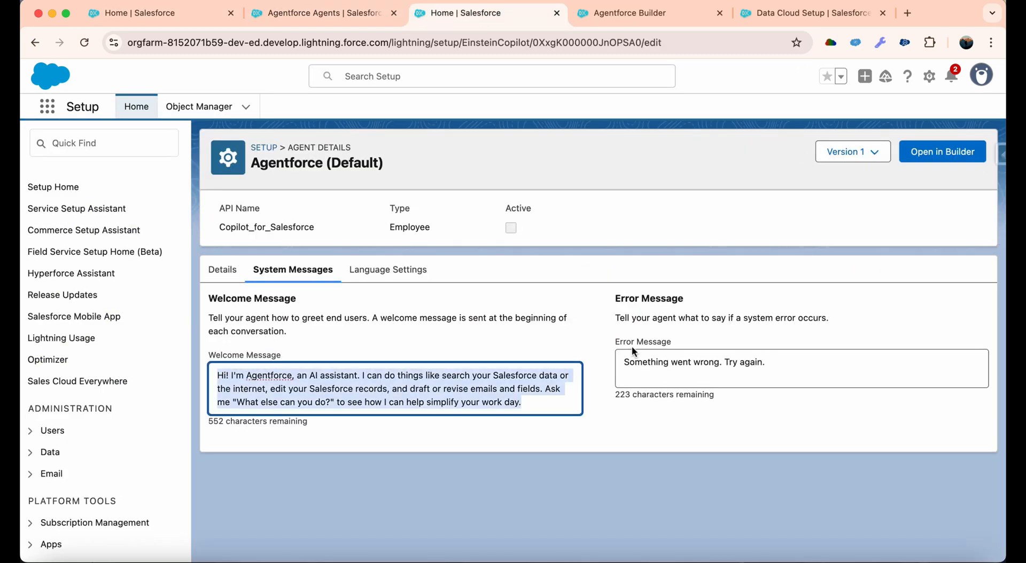
{"action": "left_click_drag", "start_coordinate": [767, 363], "coordinate": [643, 326]}
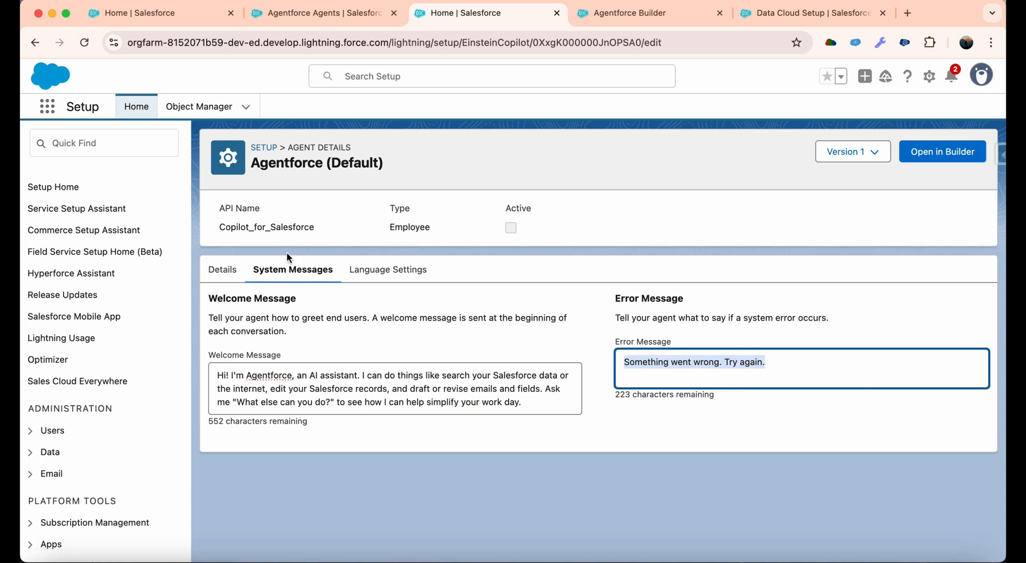
{"action": "left_click", "coordinate": [429, 272]}
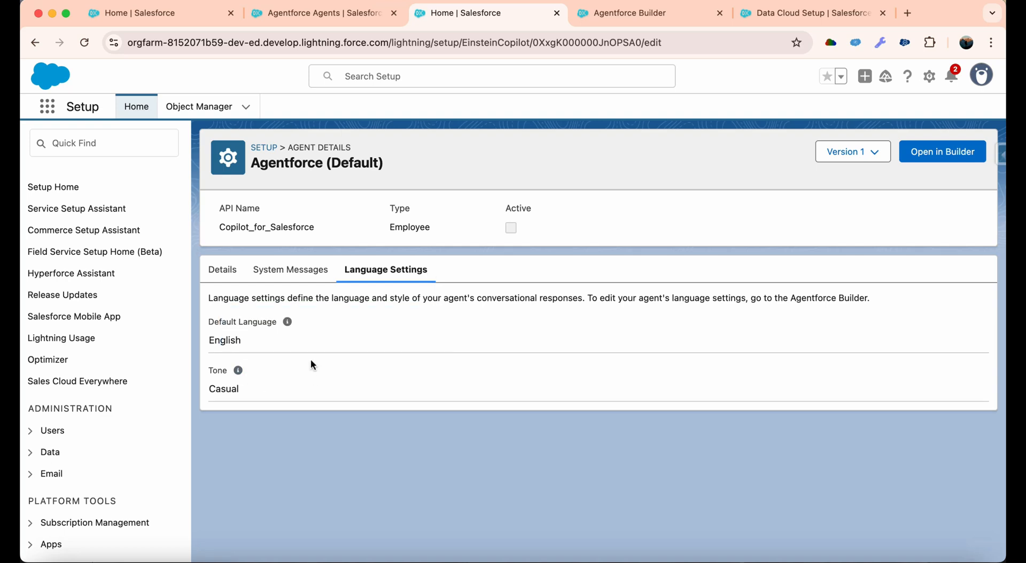
{"action": "mouse_move", "coordinate": [289, 324]}
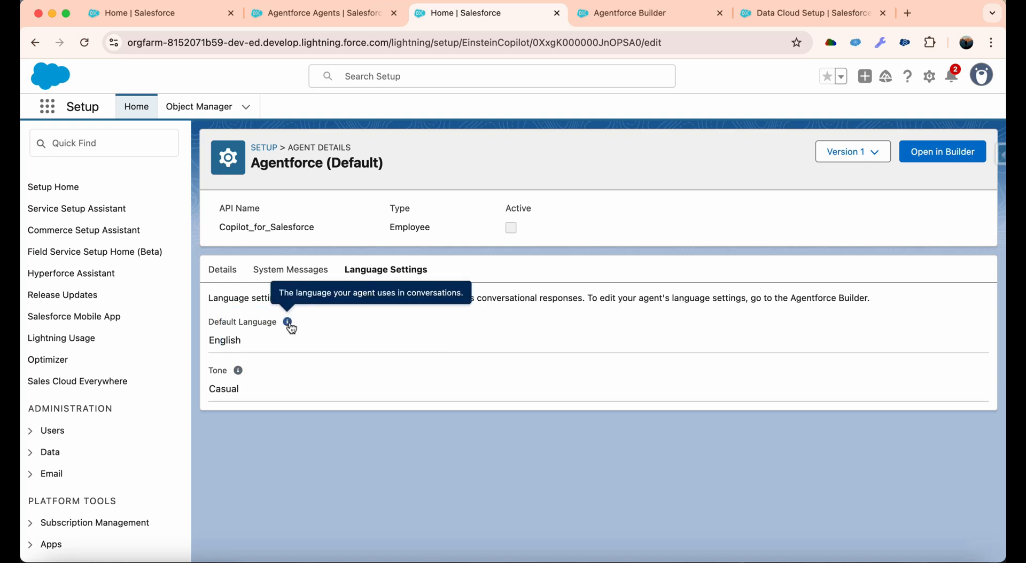
Deactivate Version 1 of the Agentforce (Default) agent in Agentforce Builder and activate it again.
{"action": "left_click", "coordinate": [685, 12]}
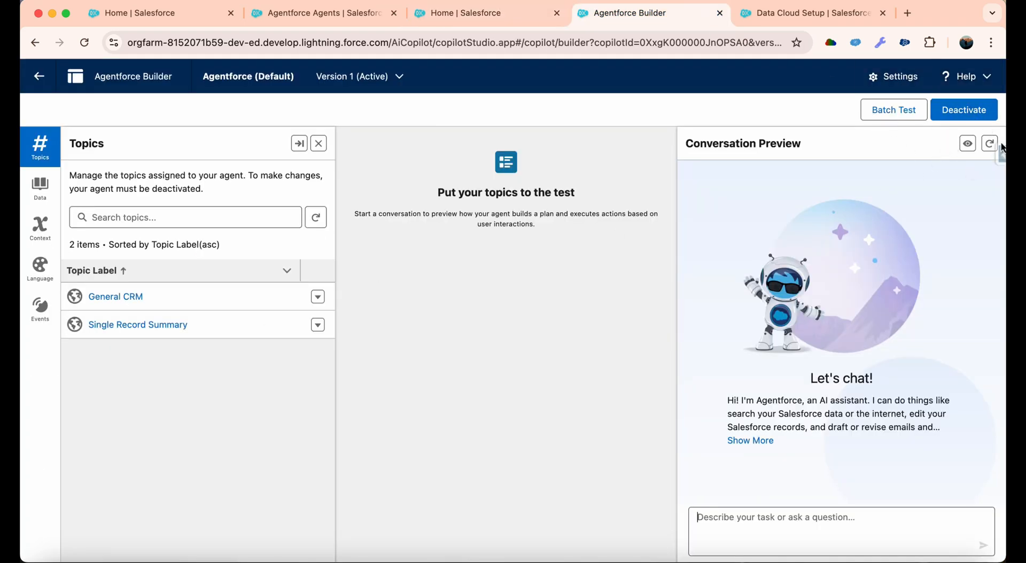
{"action": "left_click", "coordinate": [965, 113]}
{"action": "left_click", "coordinate": [542, 344]}
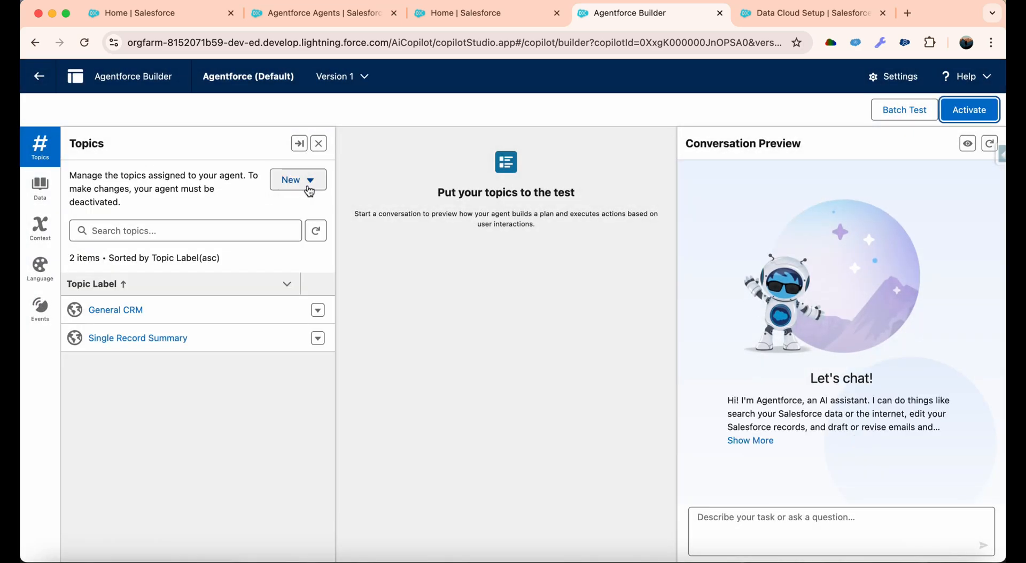
{"action": "left_click", "coordinate": [952, 114]}
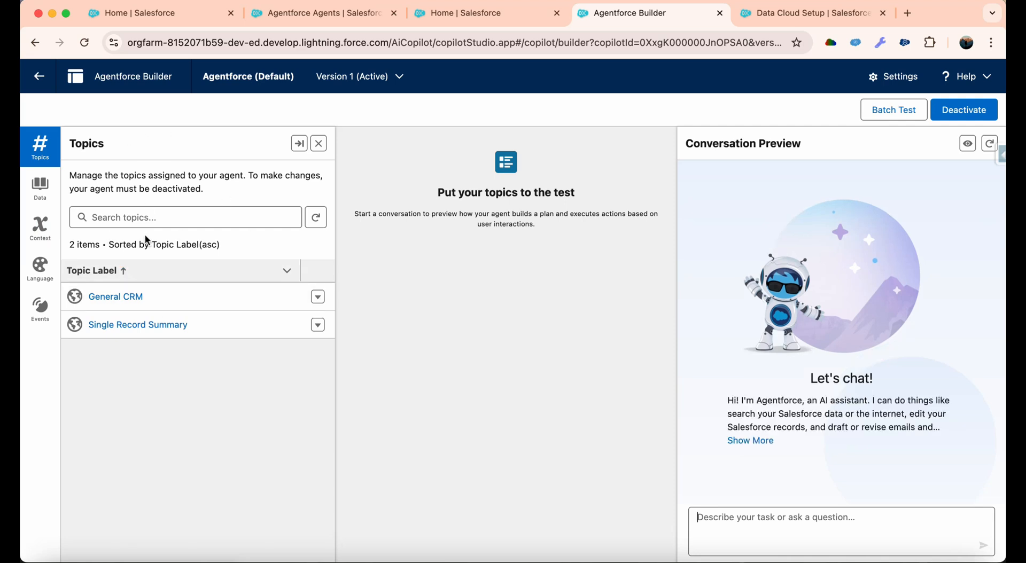
Examine the agent's data library, context variables, language settings and event logs in Agentforce Builder.
{"action": "left_click", "coordinate": [52, 197]}
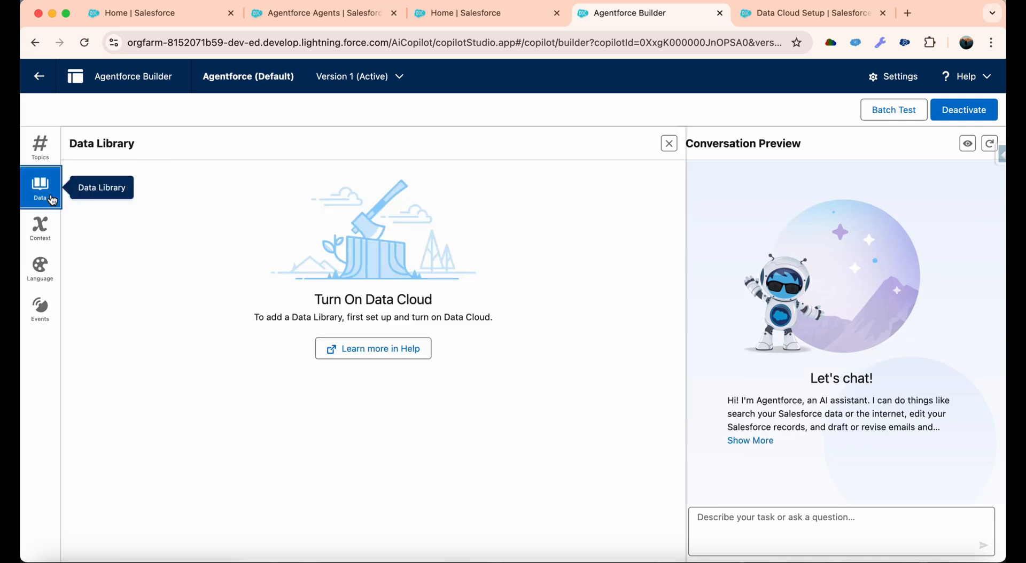
{"action": "left_click_drag", "start_coordinate": [169, 145], "coordinate": [78, 142]}
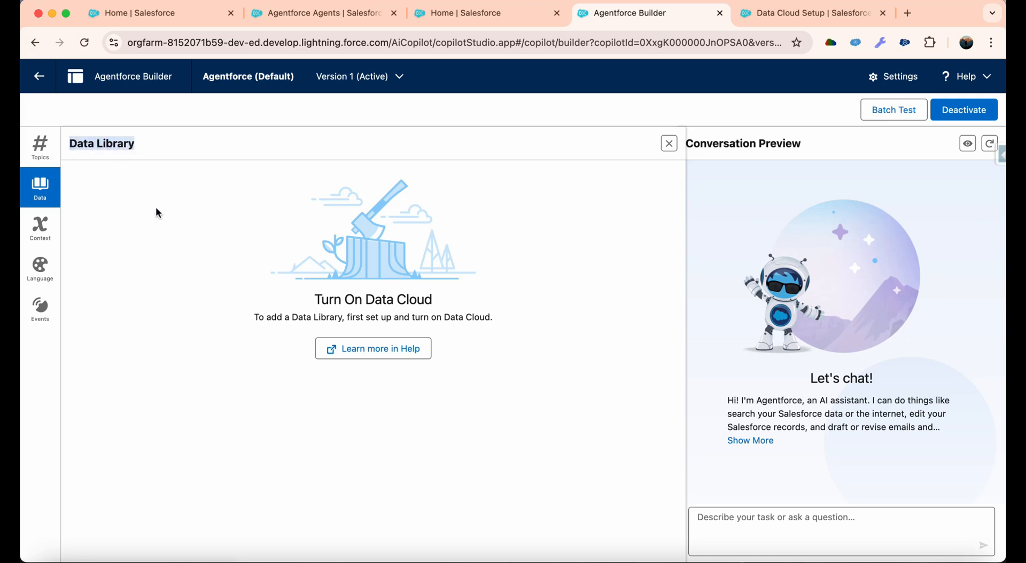
{"action": "left_click", "coordinate": [40, 227]}
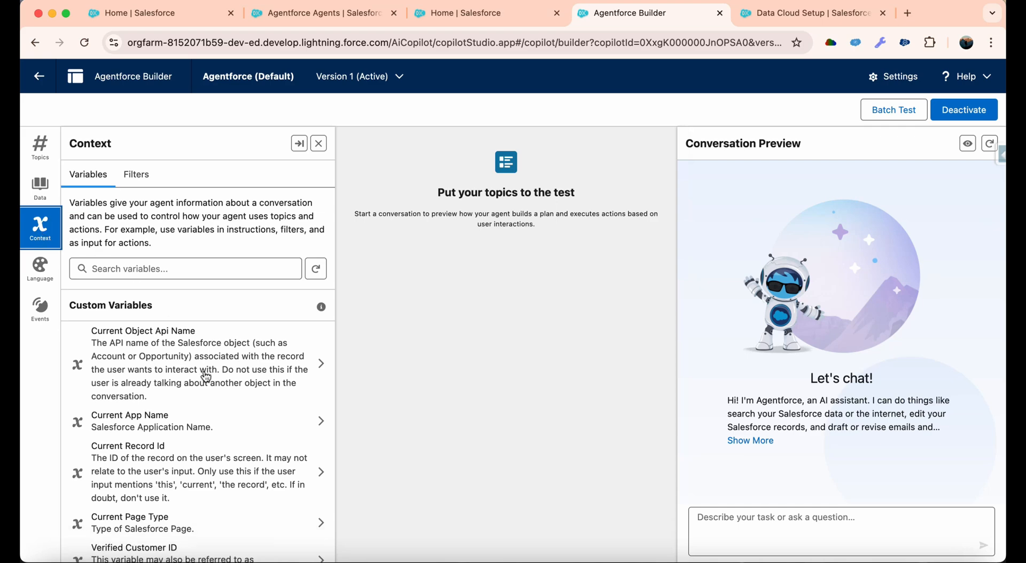
{"action": "scroll", "coordinate": [215, 397], "scroll_direction": "down", "scroll_amount": 2}
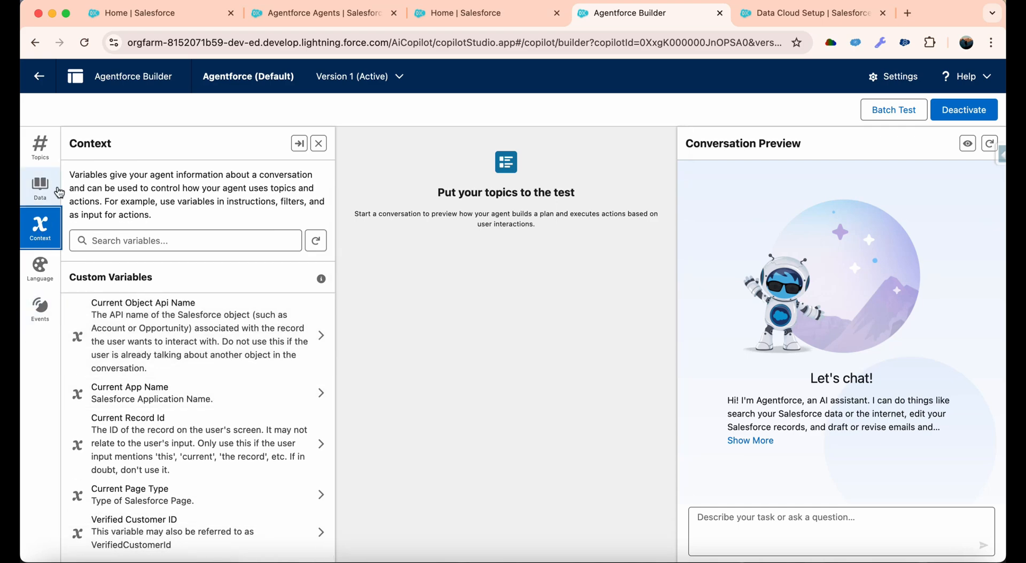
{"action": "left_click", "coordinate": [40, 187]}
{"action": "left_click", "coordinate": [40, 227]}
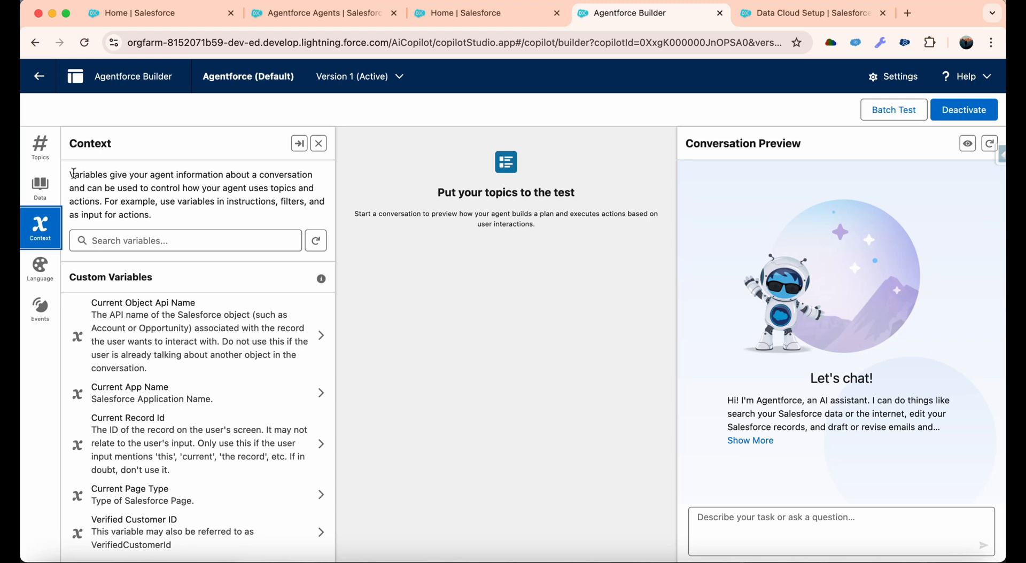
{"action": "left_click_drag", "start_coordinate": [70, 174], "coordinate": [185, 211]}
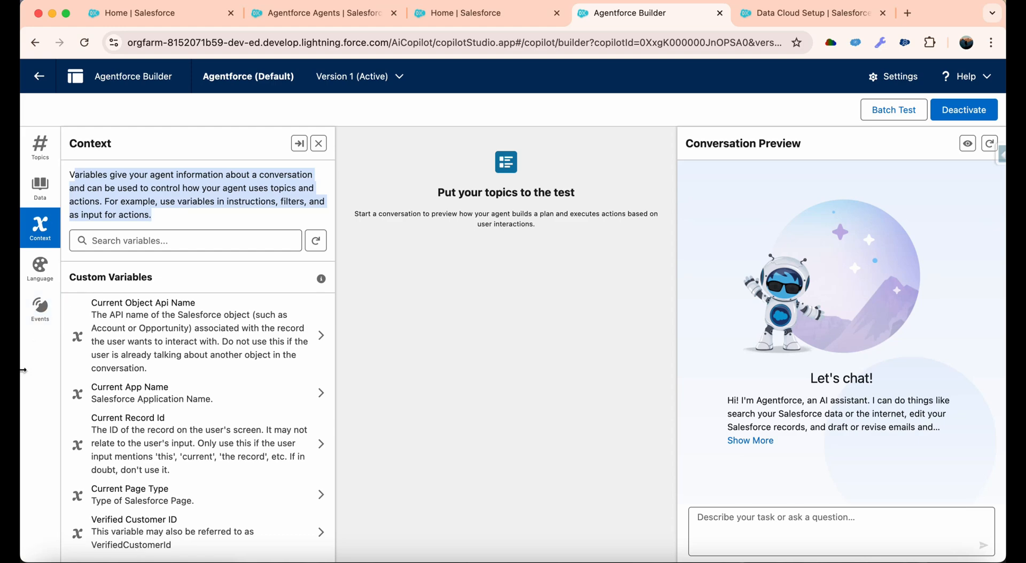
{"action": "left_click", "coordinate": [43, 266]}
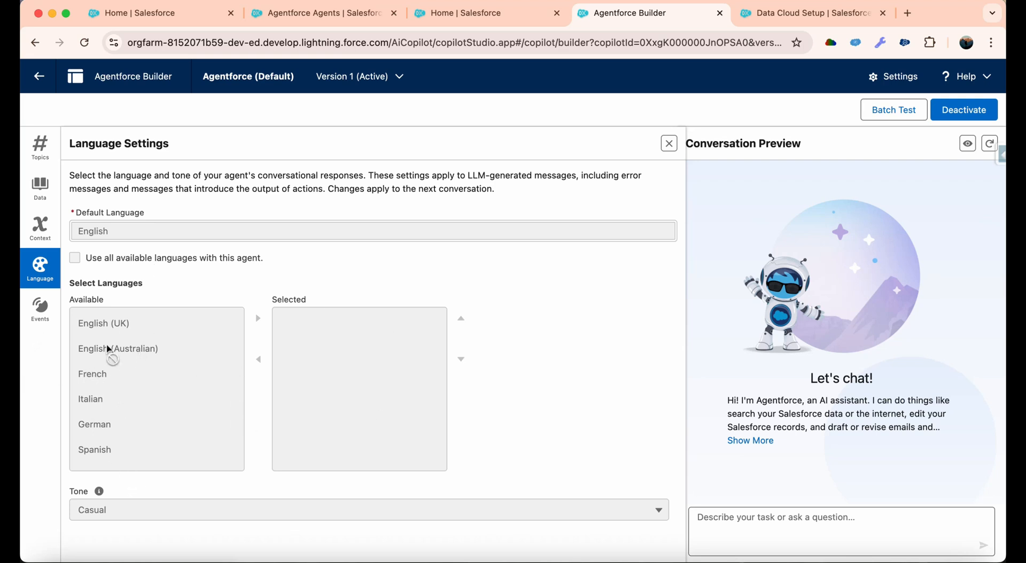
{"action": "left_click", "coordinate": [43, 309]}
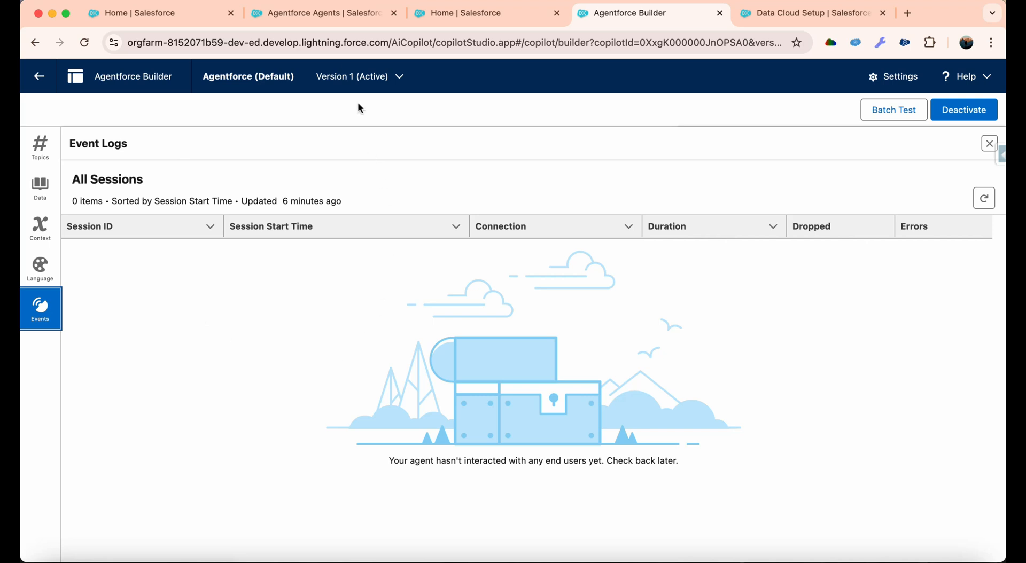
Ask the Agentforce assistant on the Sales home page "Hi, how many leads are in the system".
{"action": "left_click", "coordinate": [330, 12]}
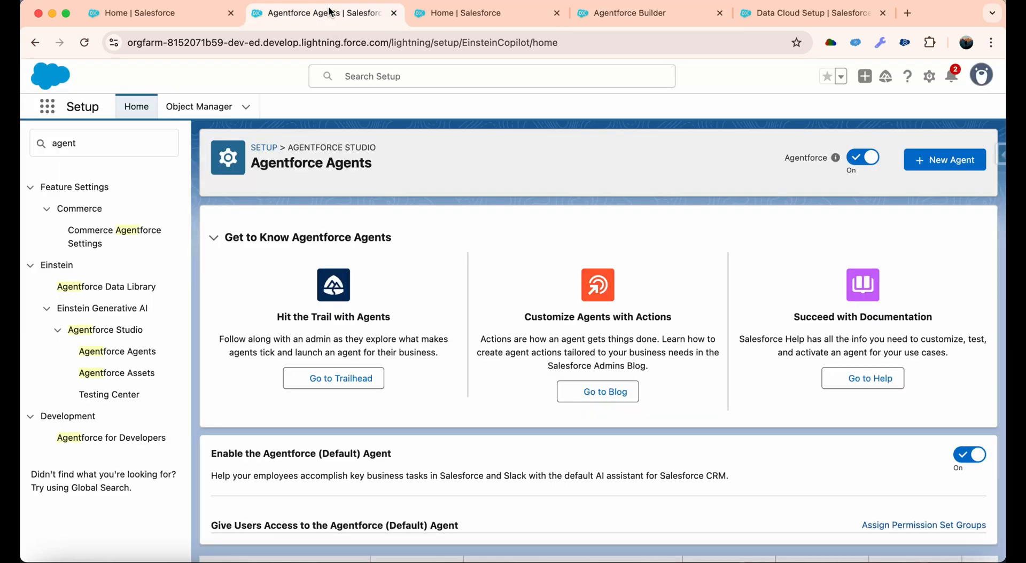
{"action": "left_click", "coordinate": [163, 15]}
{"action": "left_click", "coordinate": [827, 526]}
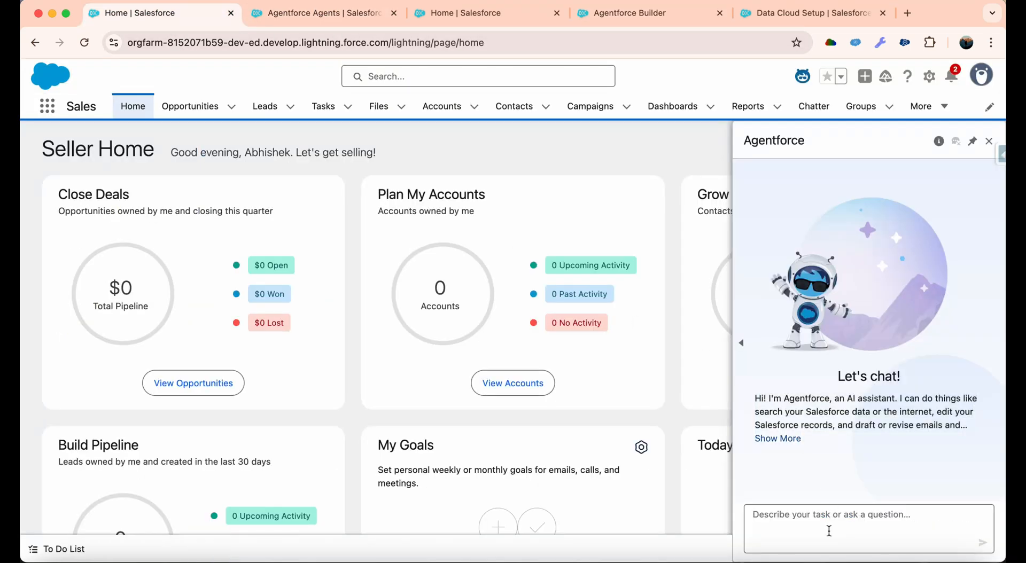
{"action": "type", "text": "Hi, how many leads are in"}
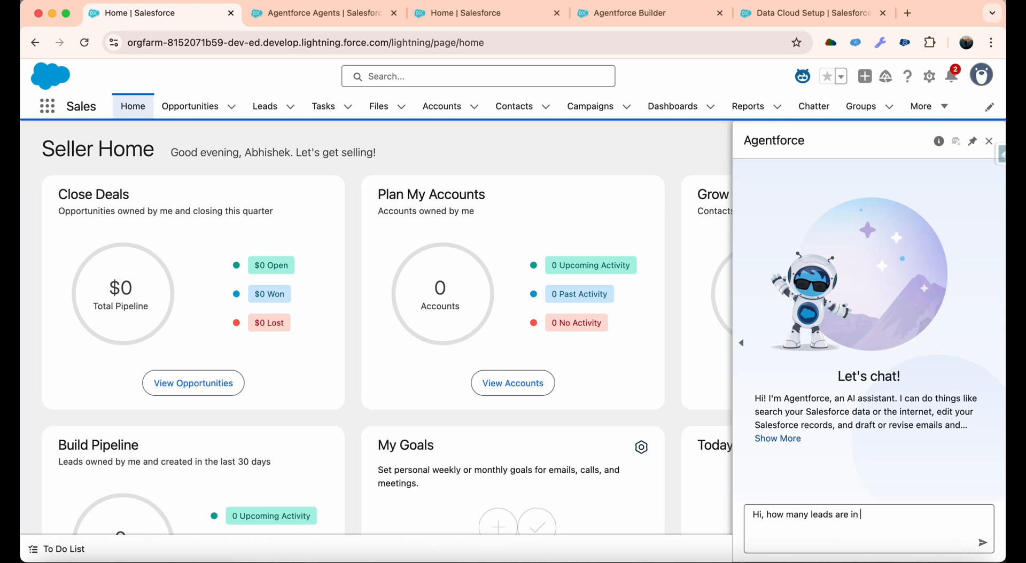
{"action": "type", "text": " the system"}
{"action": "key", "text": "Return"}
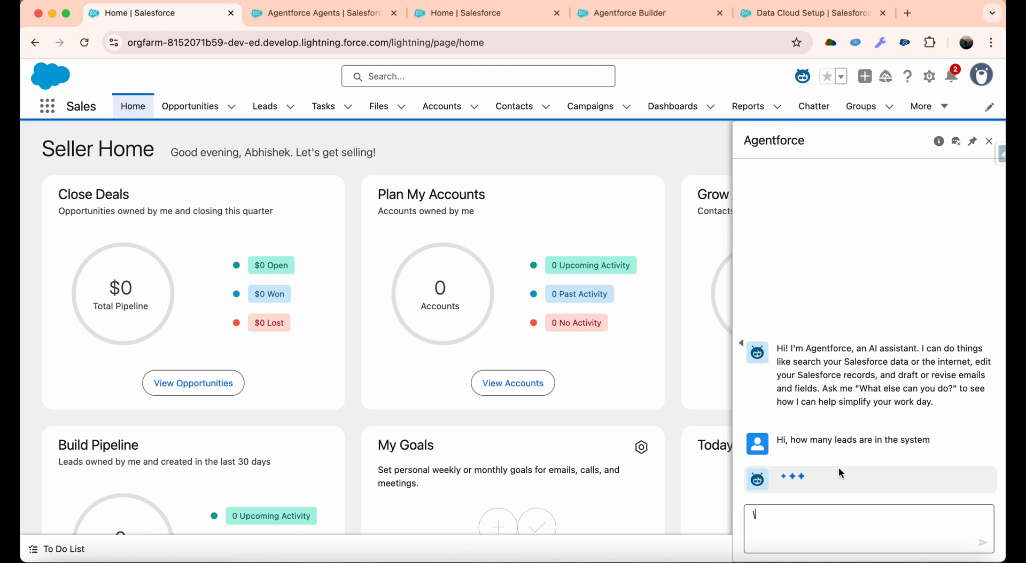
{"action": "key", "text": "BackSpace"}
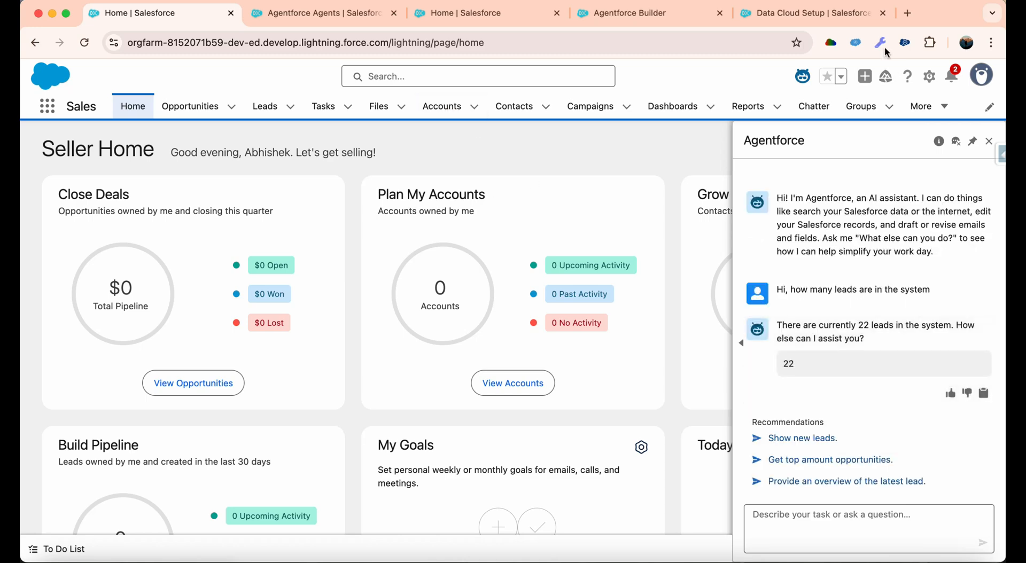
Reload Agentforce Builder and inspect the logged events of the API session started at 08:16:54 PM, returning to all sessions.
{"action": "left_click", "coordinate": [851, 18]}
{"action": "left_click", "coordinate": [638, 13]}
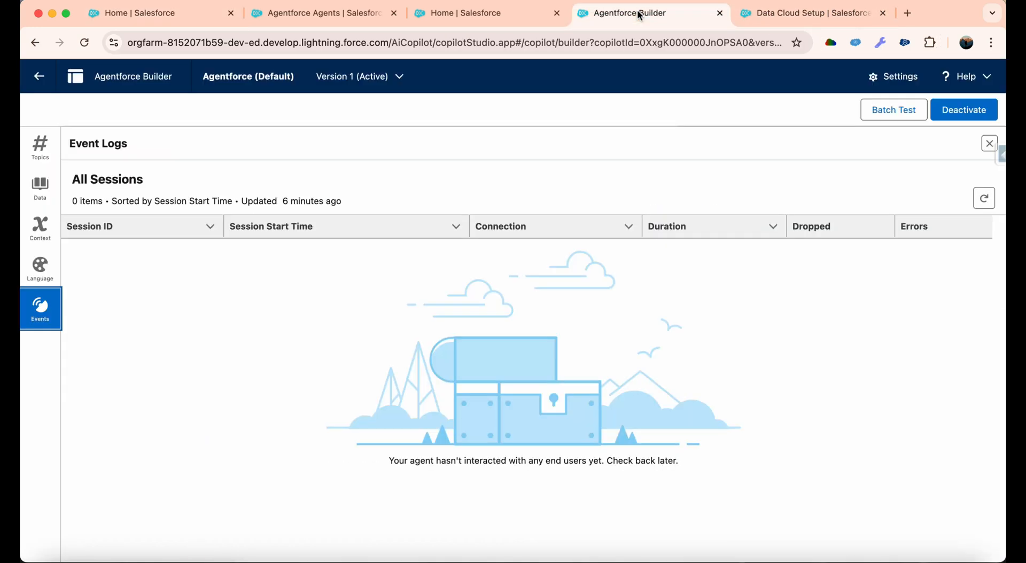
{"action": "left_click", "coordinate": [84, 42]}
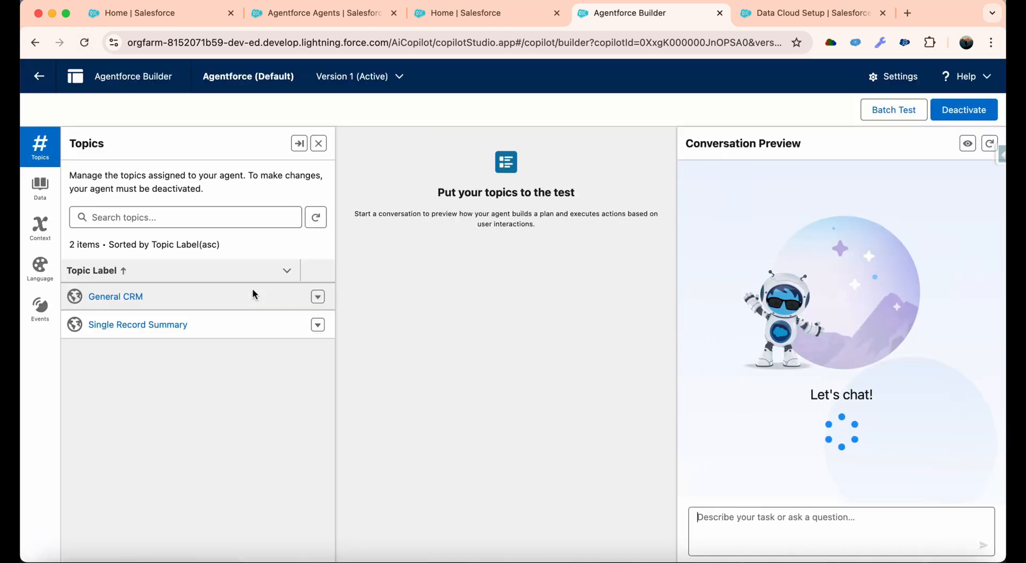
{"action": "left_click", "coordinate": [48, 310]}
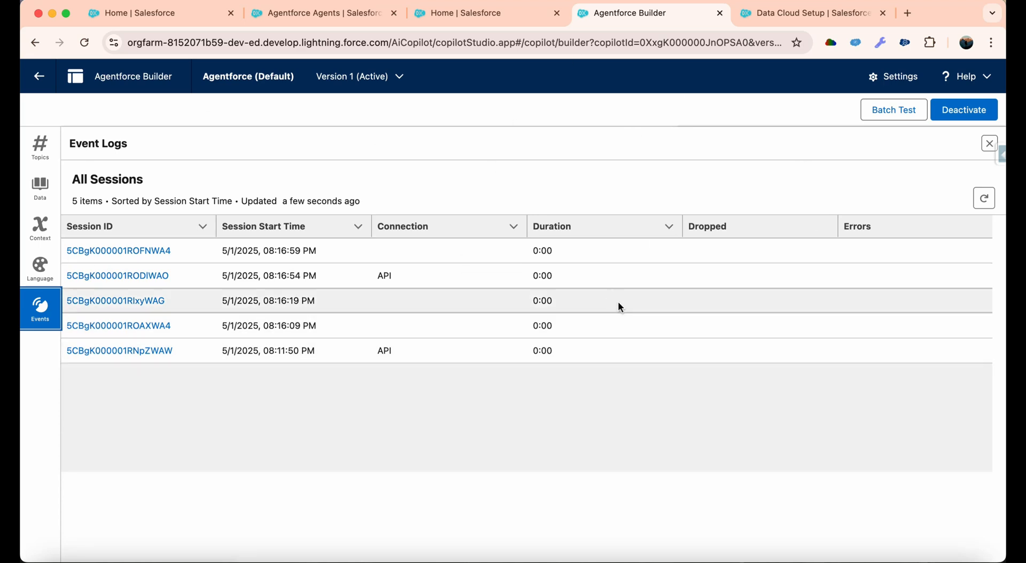
{"action": "left_click", "coordinate": [117, 274]}
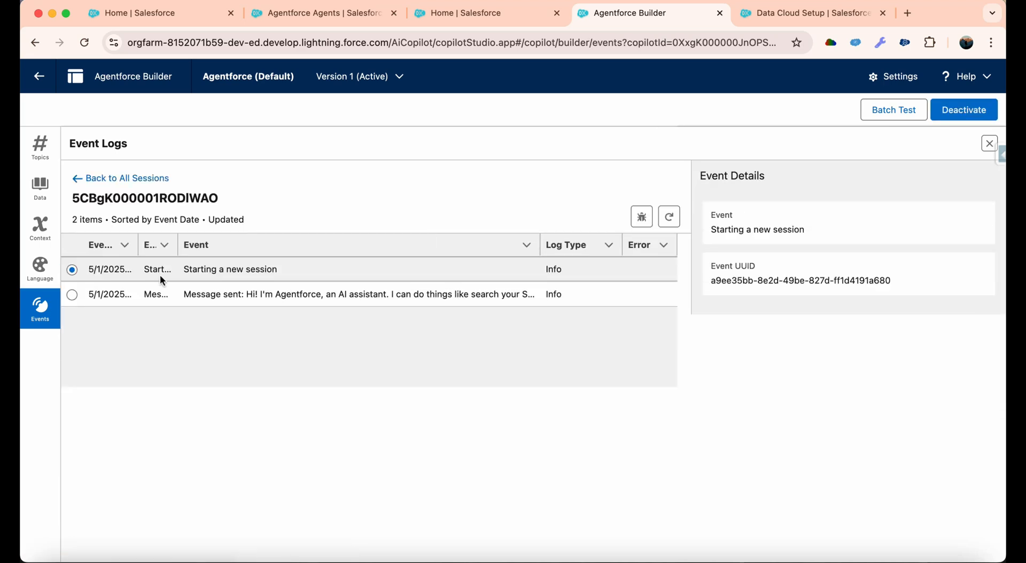
{"action": "left_click", "coordinate": [80, 181]}
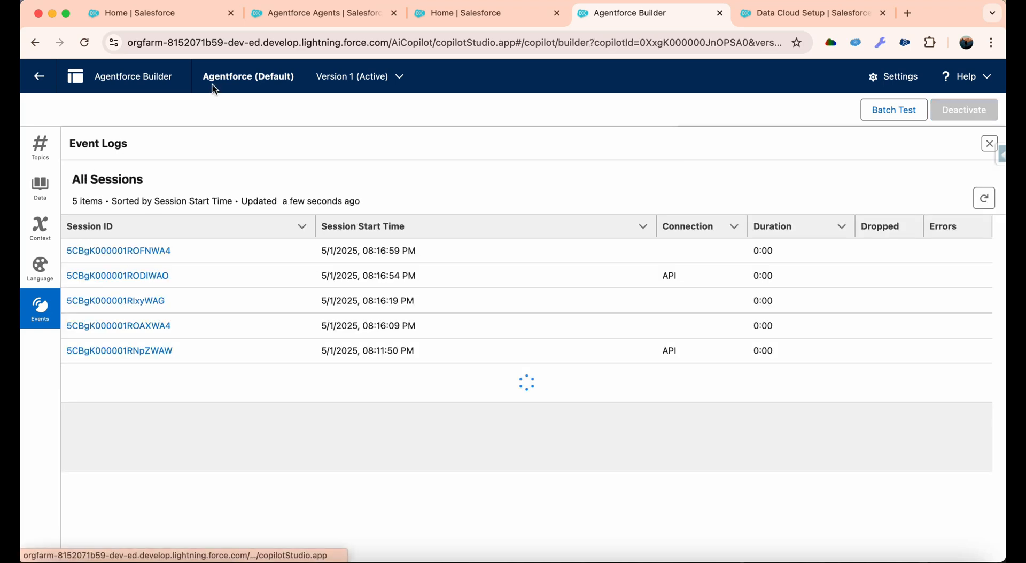
Check the Data Cloud instance setup progress and examine the "Build on the Salesforce Platform" diagram in Notability.
{"action": "left_click", "coordinate": [847, 16]}
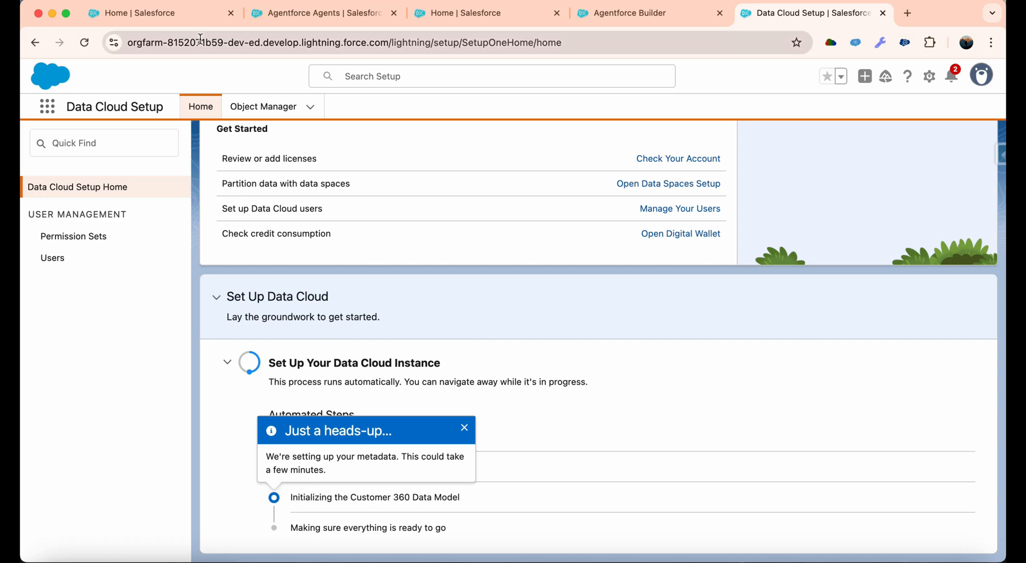
{"action": "left_click", "coordinate": [814, 560]}
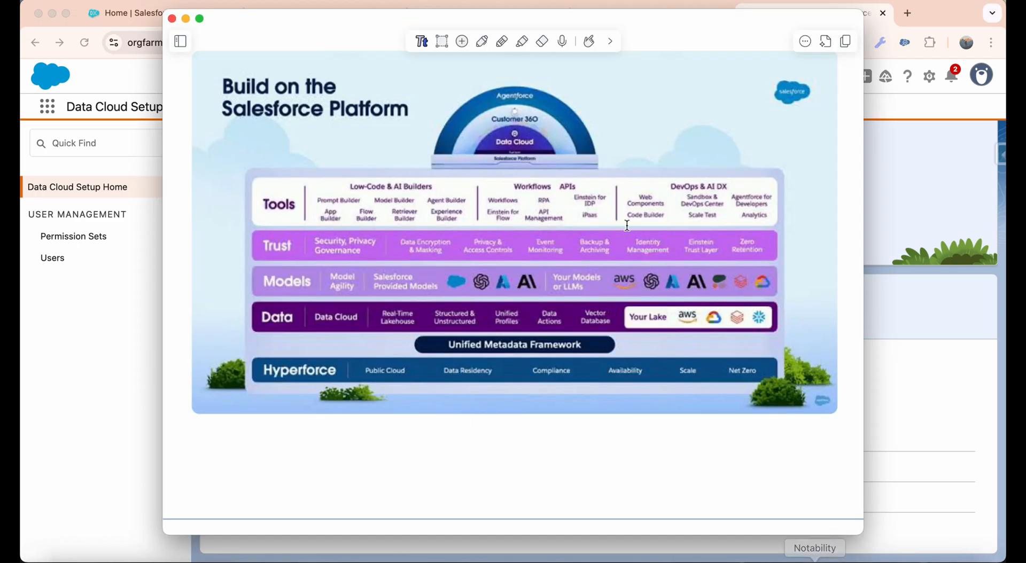
{"action": "scroll", "coordinate": [627, 225], "scroll_direction": "up", "scroll_amount": 3}
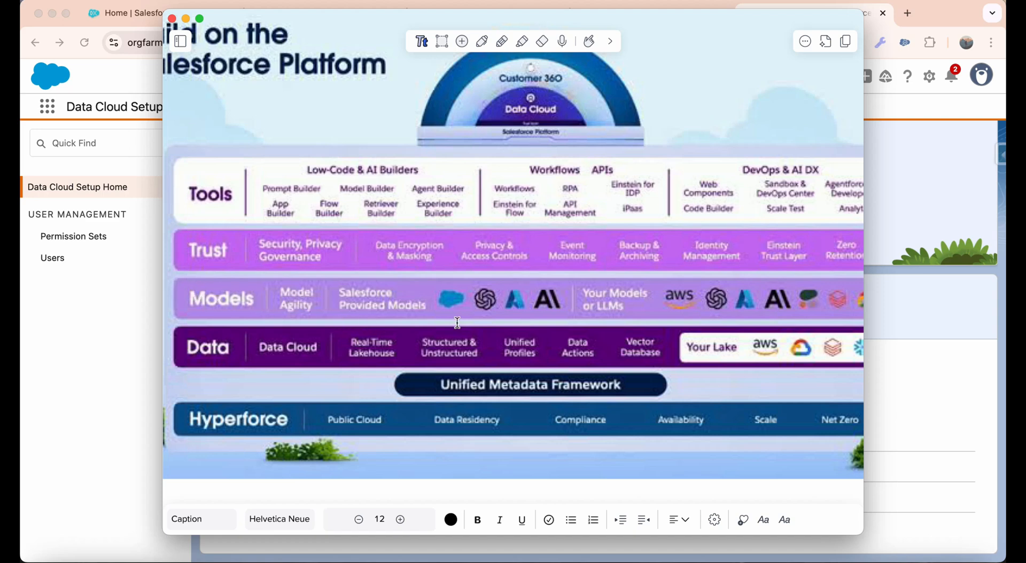
{"action": "left_click", "coordinate": [952, 330]}
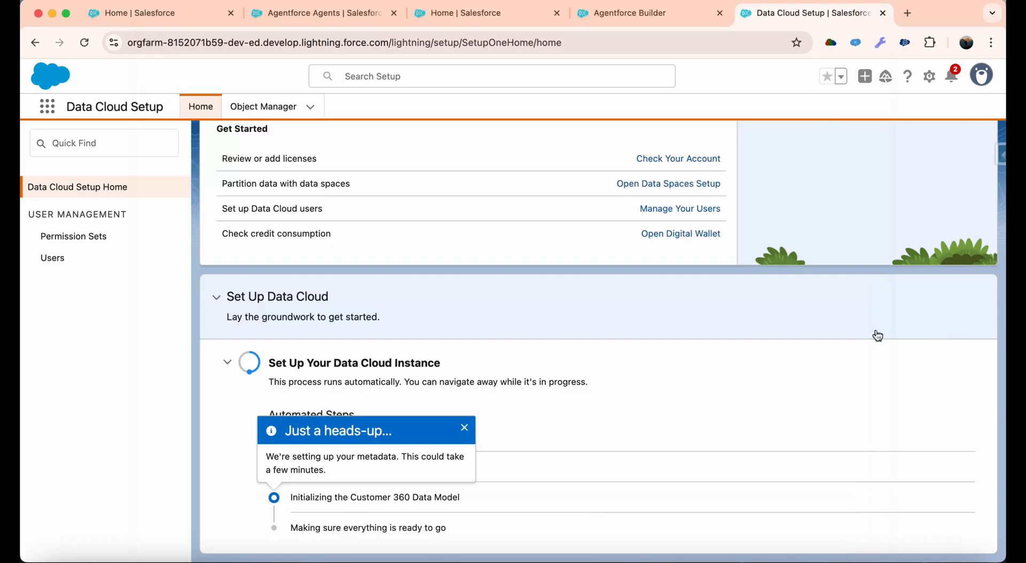
Return to the Sales home page, search the available apps for "data" and open the Data Cloud app.
{"action": "left_click", "coordinate": [163, 14]}
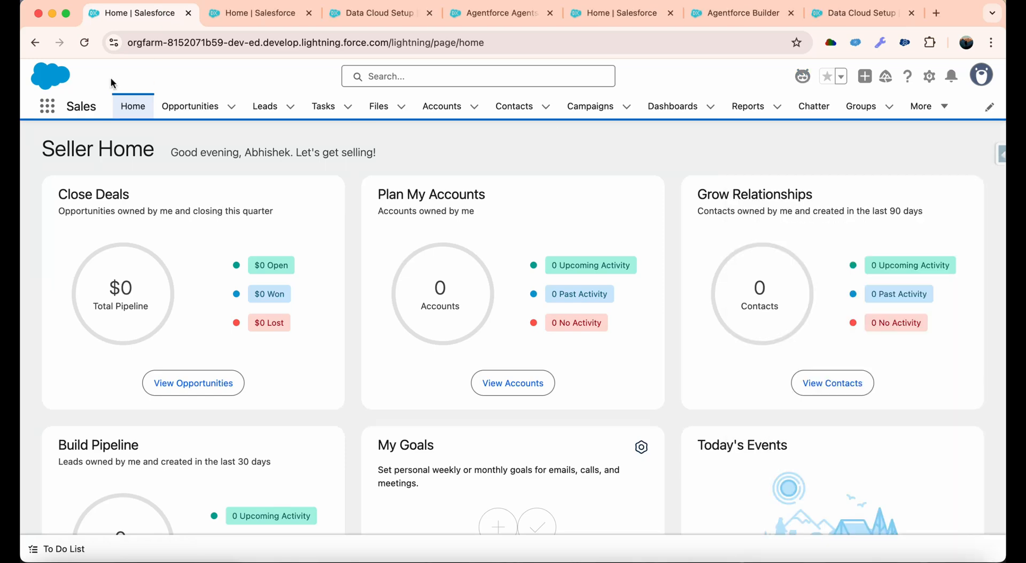
{"action": "left_click", "coordinate": [47, 106]}
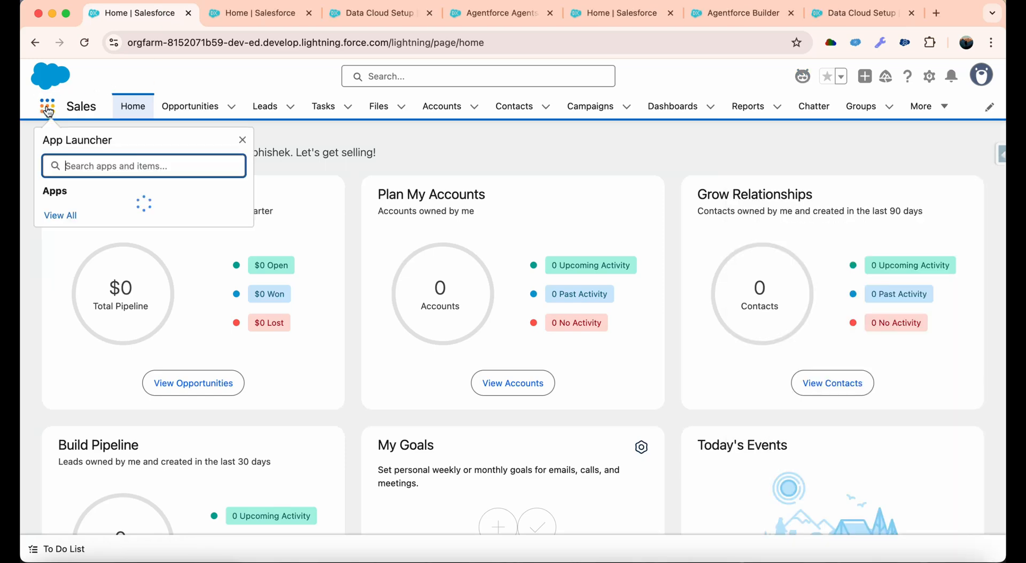
{"action": "type", "text": "data"}
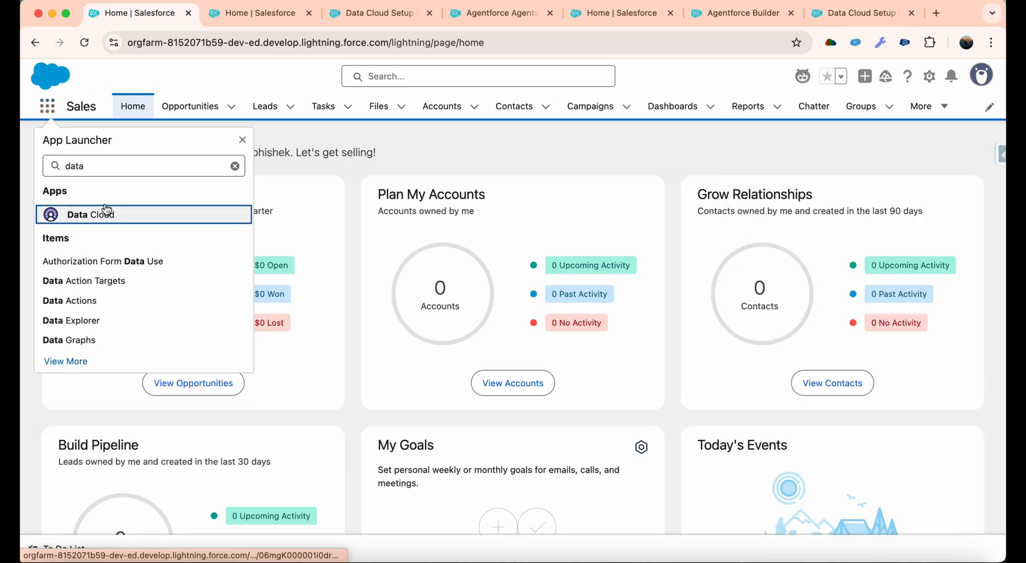
{"action": "key", "text": "Return"}
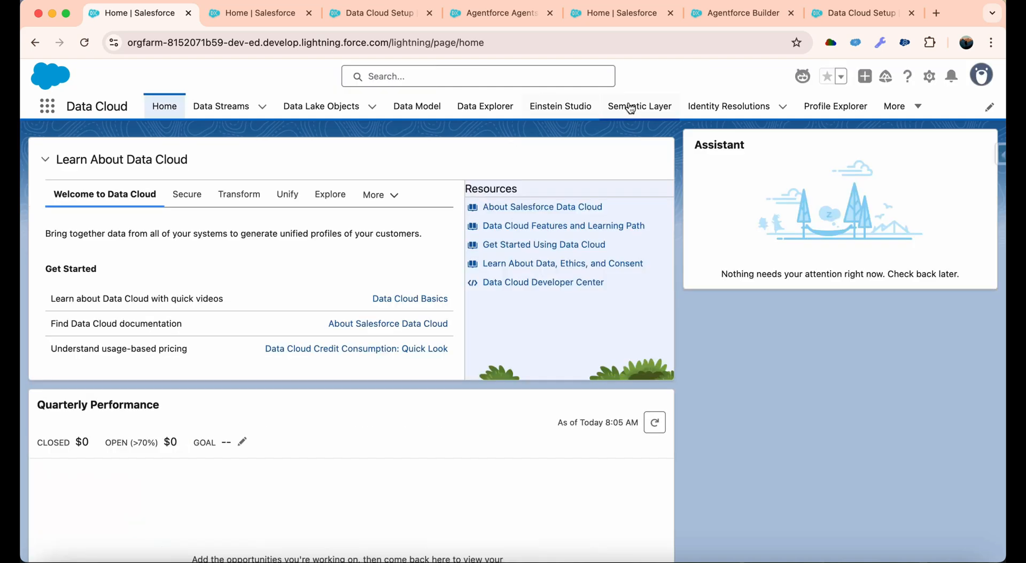
Open Einstein Studio in Data Cloud and review the models listed in its Model Library.
{"action": "left_click", "coordinate": [568, 106]}
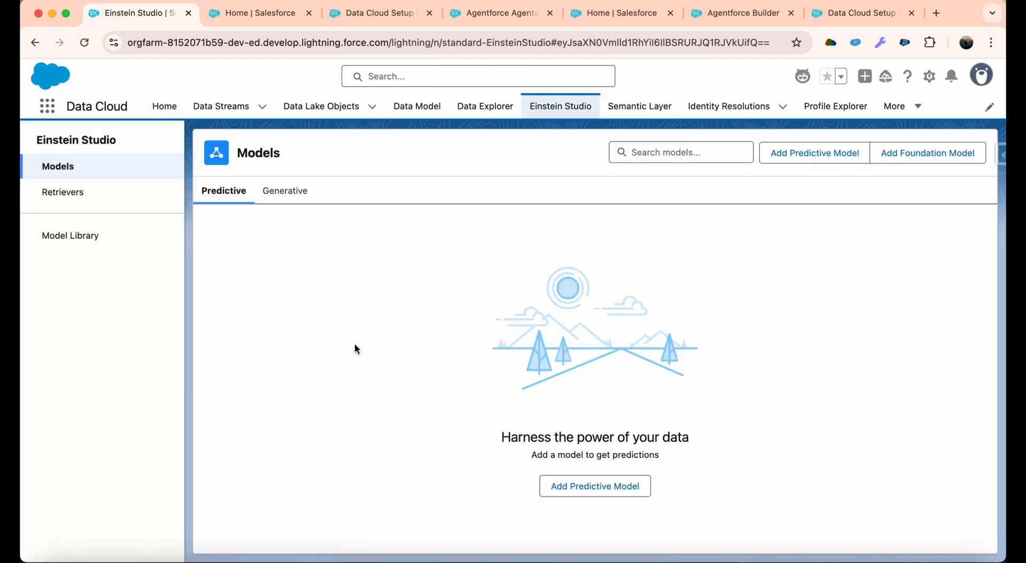
{"action": "left_click", "coordinate": [57, 247]}
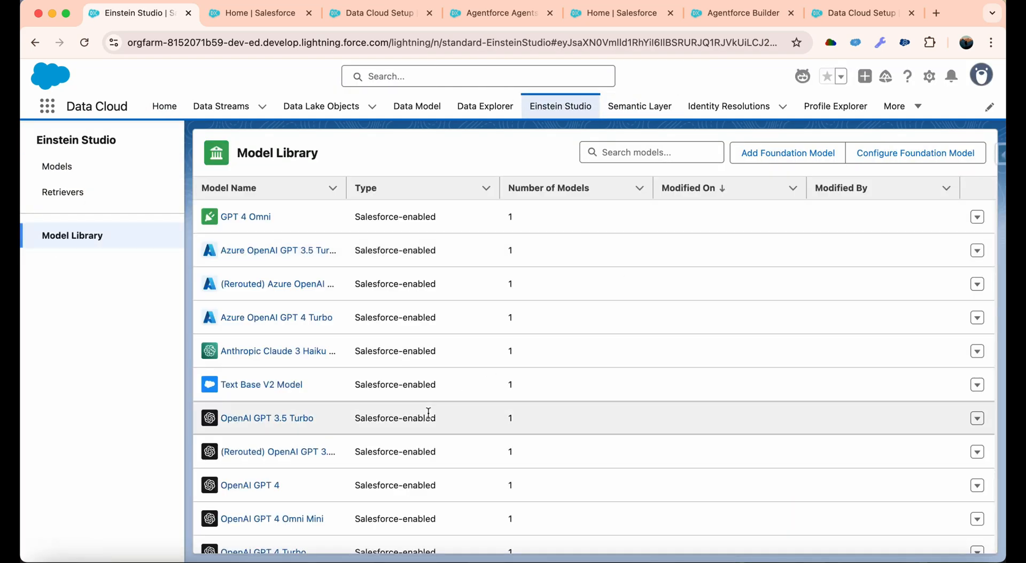
{"action": "scroll", "coordinate": [428, 413], "scroll_direction": "down", "scroll_amount": 2}
{"action": "scroll", "coordinate": [428, 413], "scroll_direction": "up", "scroll_amount": 2}
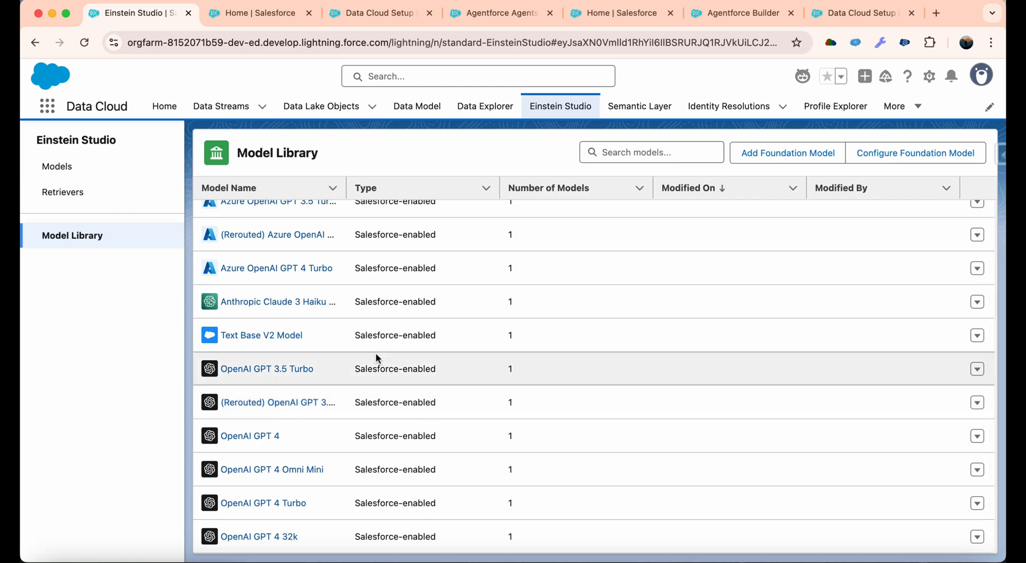
{"action": "scroll", "coordinate": [377, 351], "scroll_direction": "down", "scroll_amount": 2}
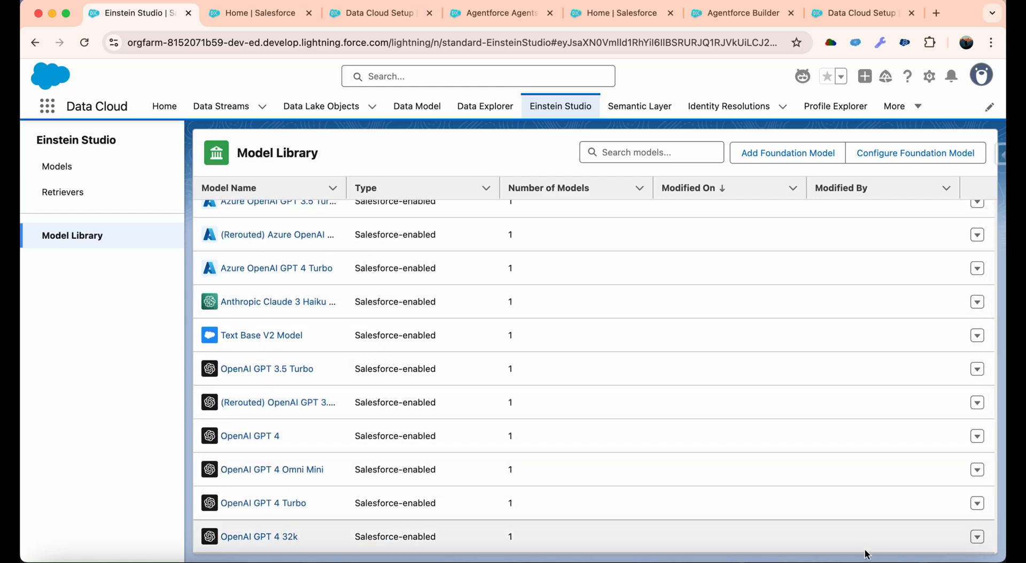
Check the Models layer of the platform diagram in Notability, then return to the Model Library and highlight the Text Base V2 Model entry.
{"action": "left_click", "coordinate": [795, 560]}
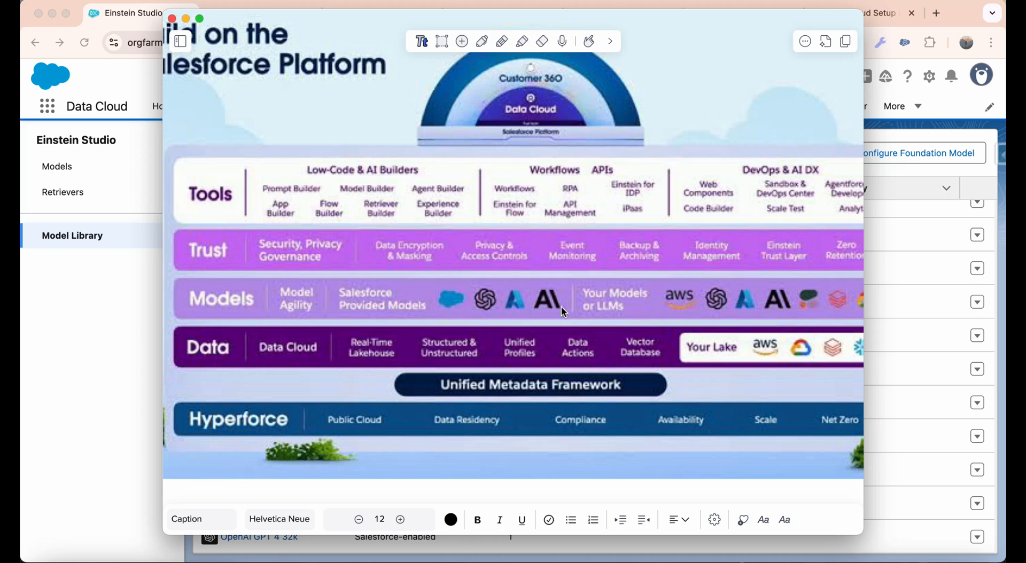
{"action": "left_click", "coordinate": [938, 209]}
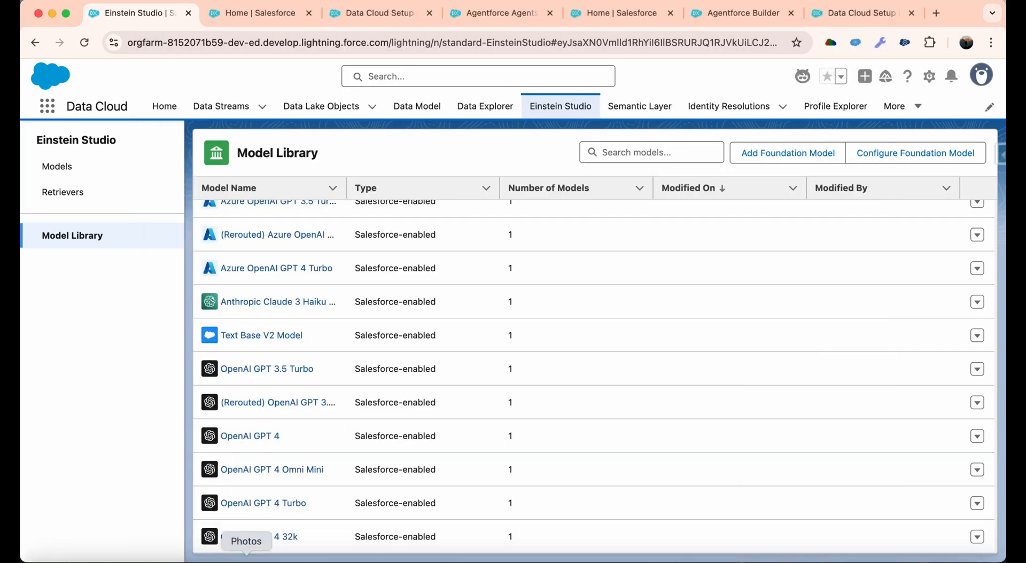
{"action": "scroll", "coordinate": [300, 269], "scroll_direction": "up", "scroll_amount": 1}
{"action": "scroll", "coordinate": [300, 268], "scroll_direction": "up", "scroll_amount": 1}
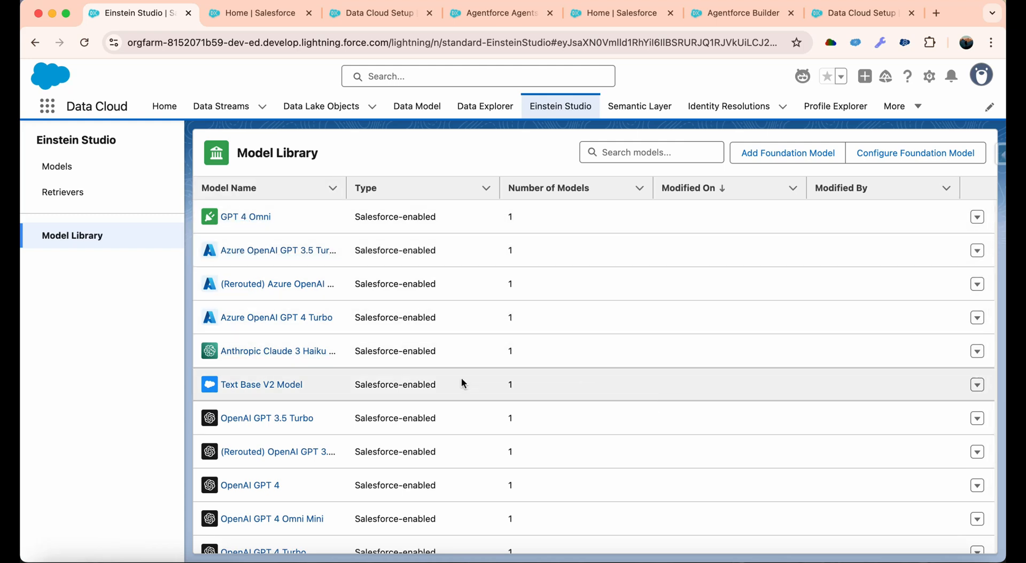
{"action": "left_click_drag", "start_coordinate": [303, 385], "coordinate": [224, 386]}
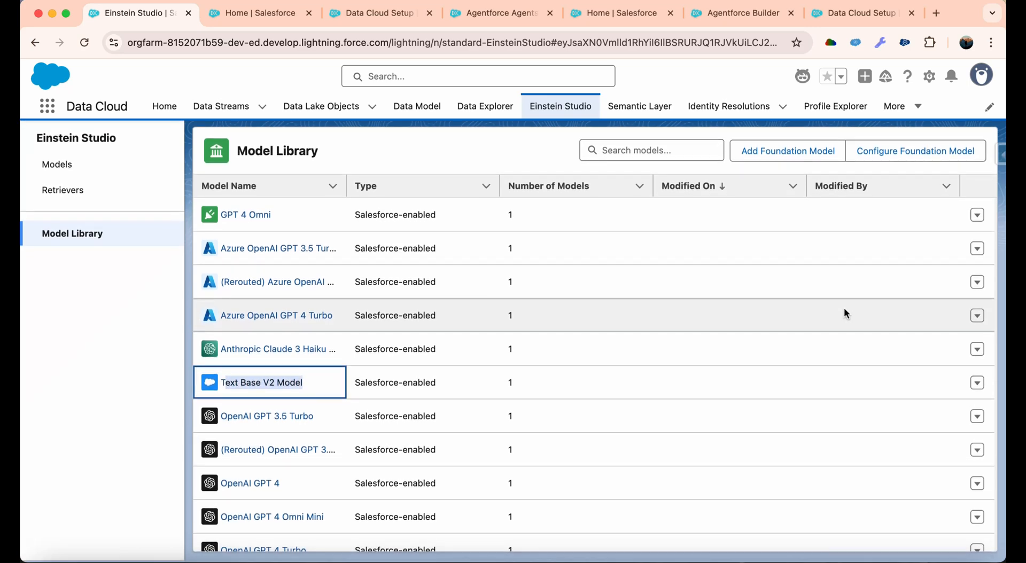
{"action": "scroll", "coordinate": [845, 307], "scroll_direction": "down", "scroll_amount": 2}
{"action": "scroll", "coordinate": [844, 313], "scroll_direction": "up", "scroll_amount": 2}
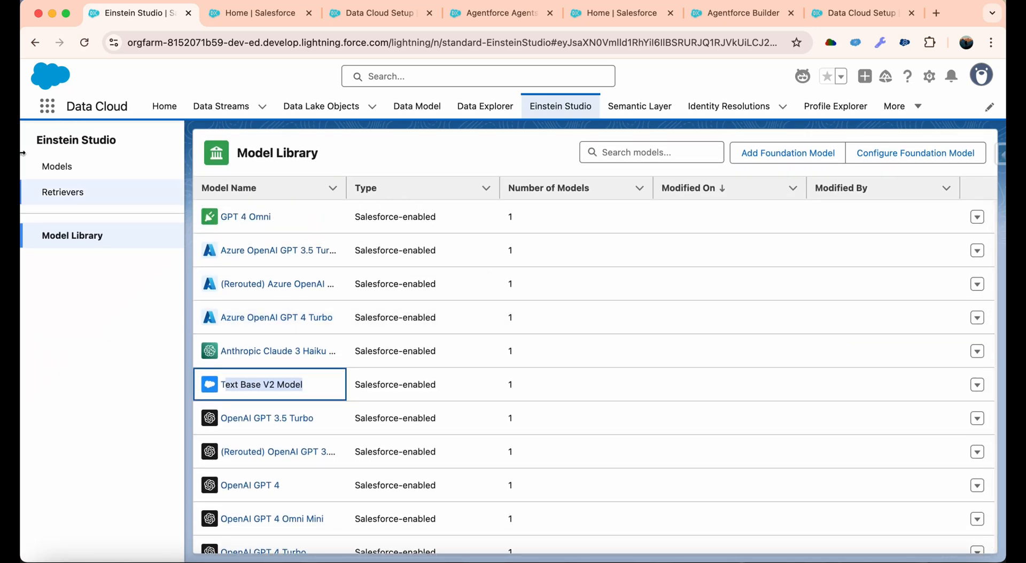
From the Einstein Studio models page, open Model Builder for a predictive model and for a foundation model, and examine the model types offered.
{"action": "left_click", "coordinate": [138, 171]}
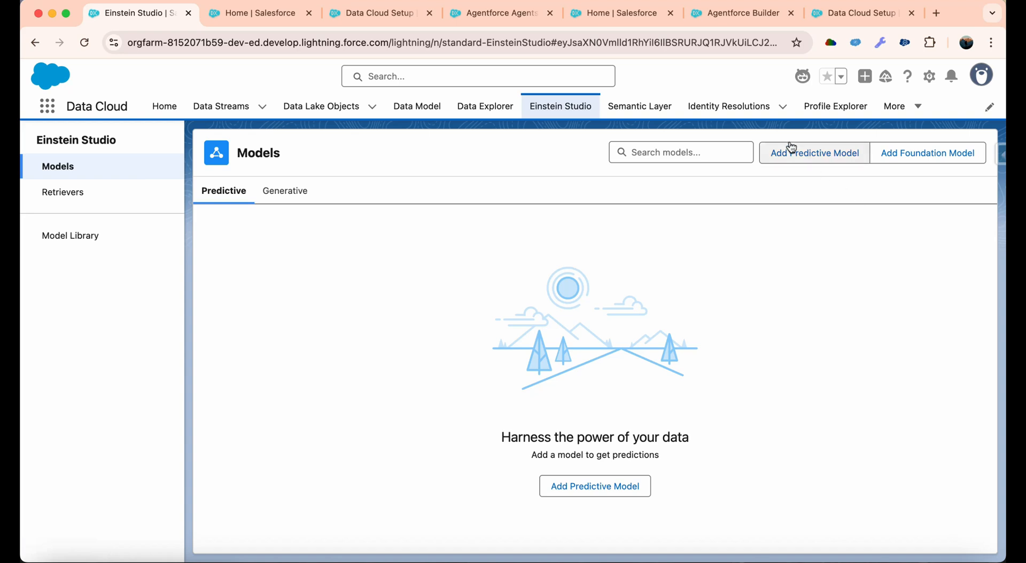
{"action": "left_click", "coordinate": [848, 162]}
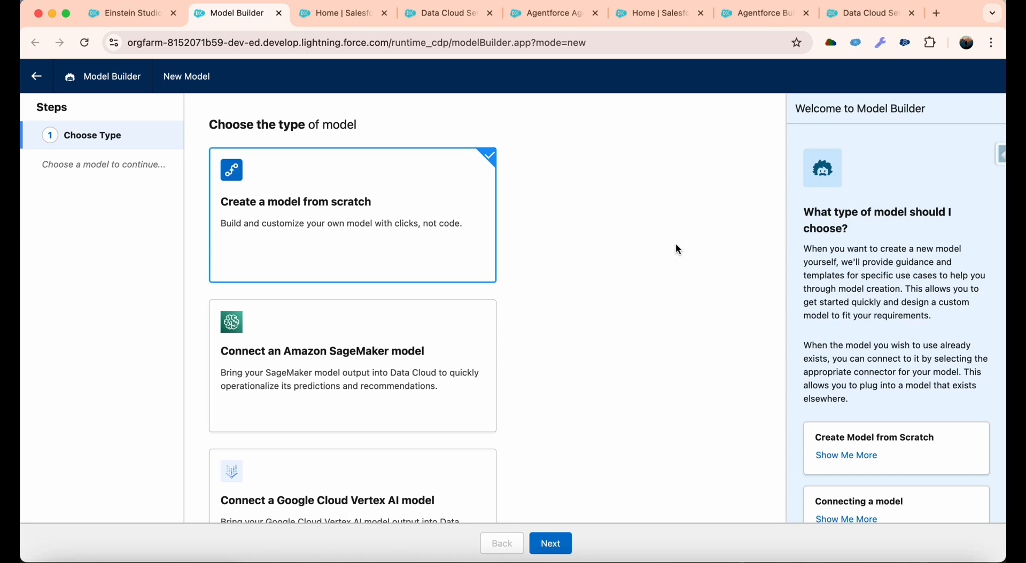
{"action": "left_click", "coordinate": [81, 10]}
{"action": "left_click", "coordinate": [930, 160]}
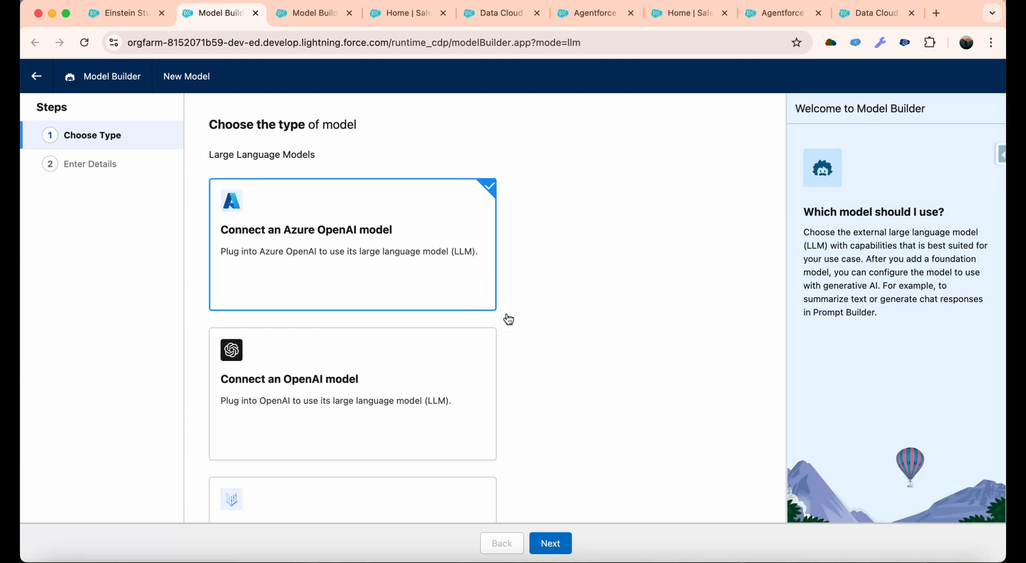
{"action": "scroll", "coordinate": [621, 344], "scroll_direction": "down", "scroll_amount": 3}
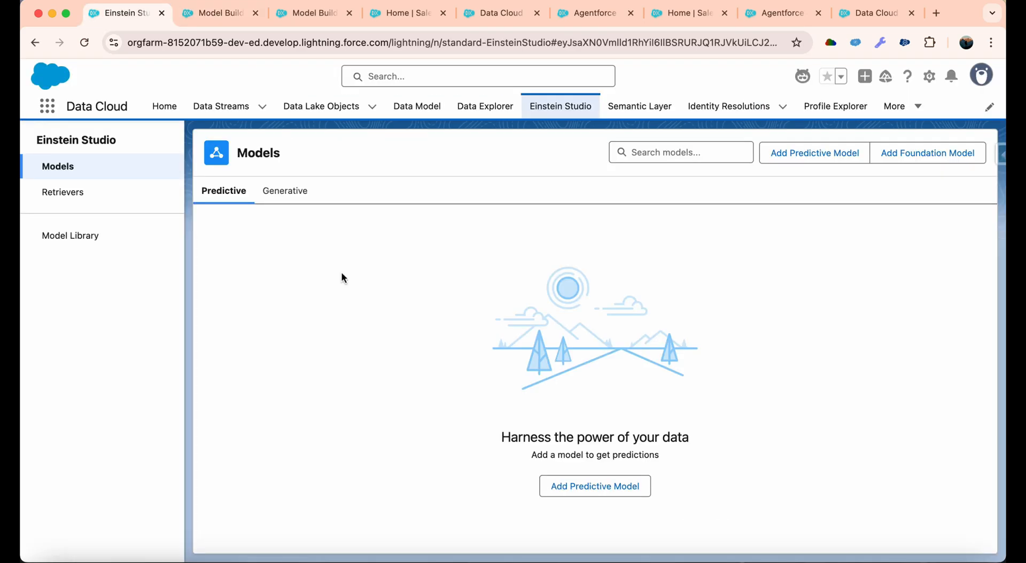
Examine the generative models and their capabilities in Einstein Studio, then switch to the platform diagram in Notability.
{"action": "left_click", "coordinate": [293, 193]}
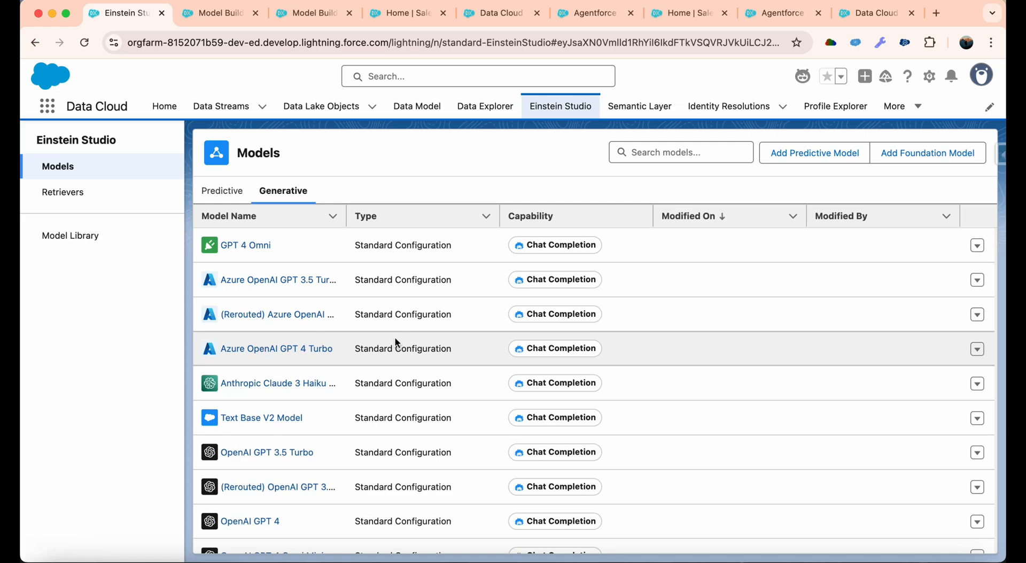
{"action": "scroll", "coordinate": [395, 342], "scroll_direction": "down", "scroll_amount": 3}
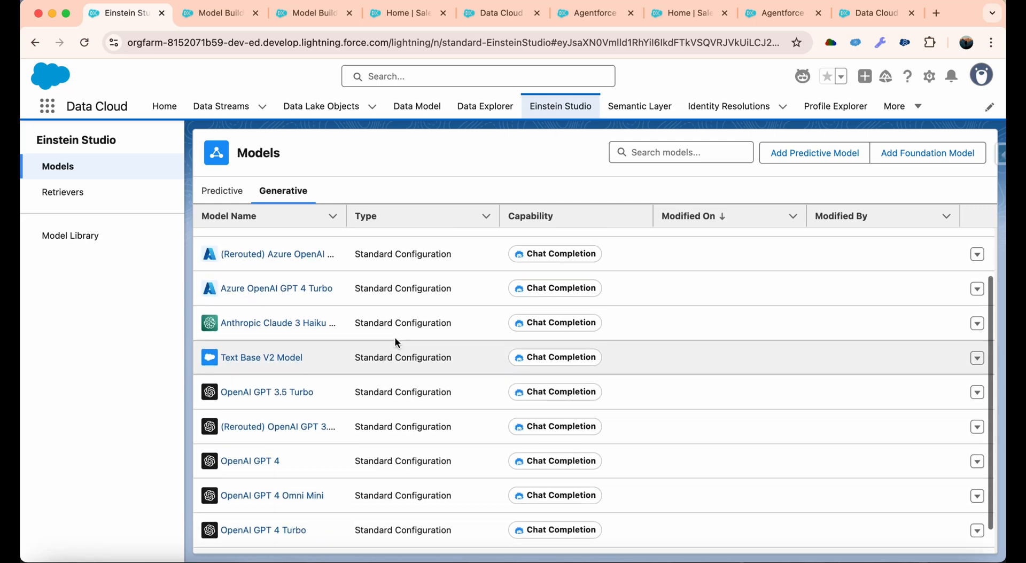
{"action": "scroll", "coordinate": [395, 343], "scroll_direction": "up", "scroll_amount": 3}
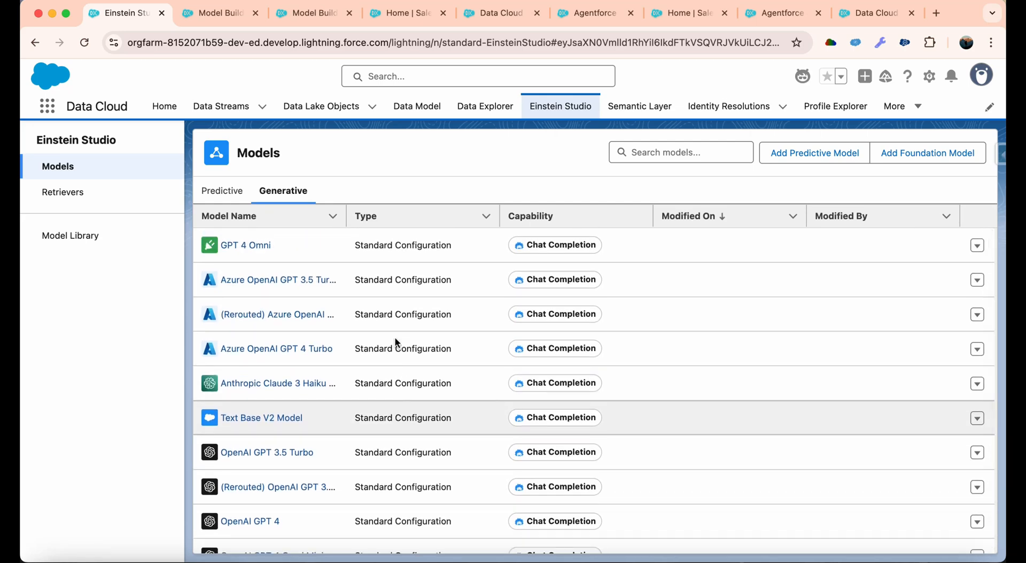
{"action": "scroll", "coordinate": [256, 391], "scroll_direction": "down", "scroll_amount": 3}
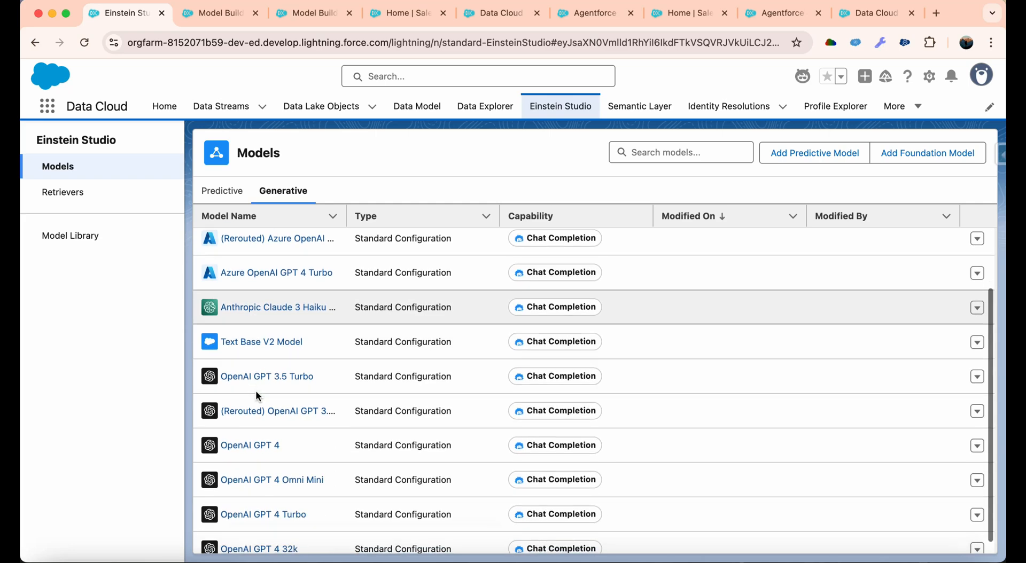
{"action": "scroll", "coordinate": [256, 391], "scroll_direction": "up", "scroll_amount": 3}
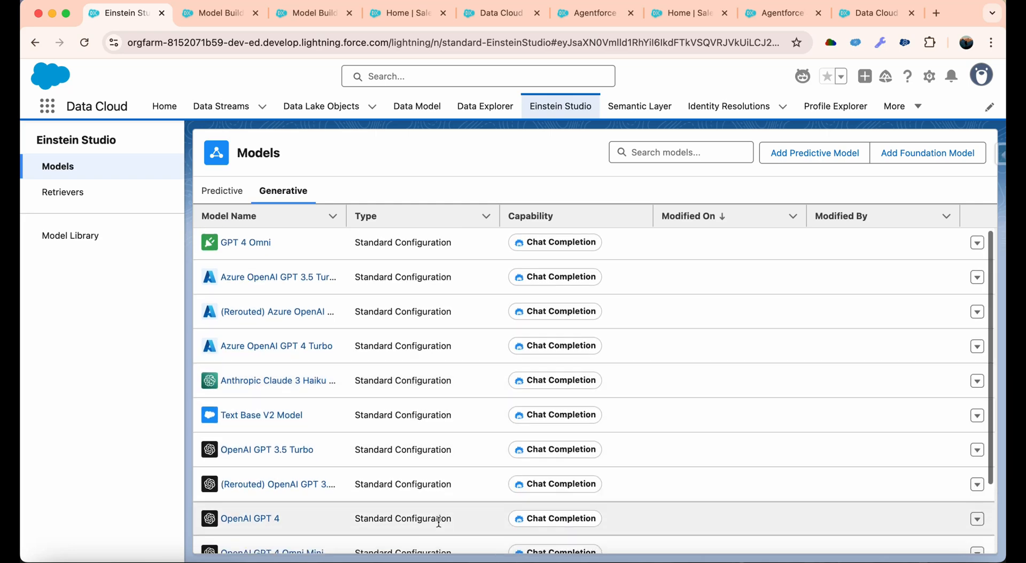
{"action": "scroll", "coordinate": [439, 522], "scroll_direction": "down", "scroll_amount": 3}
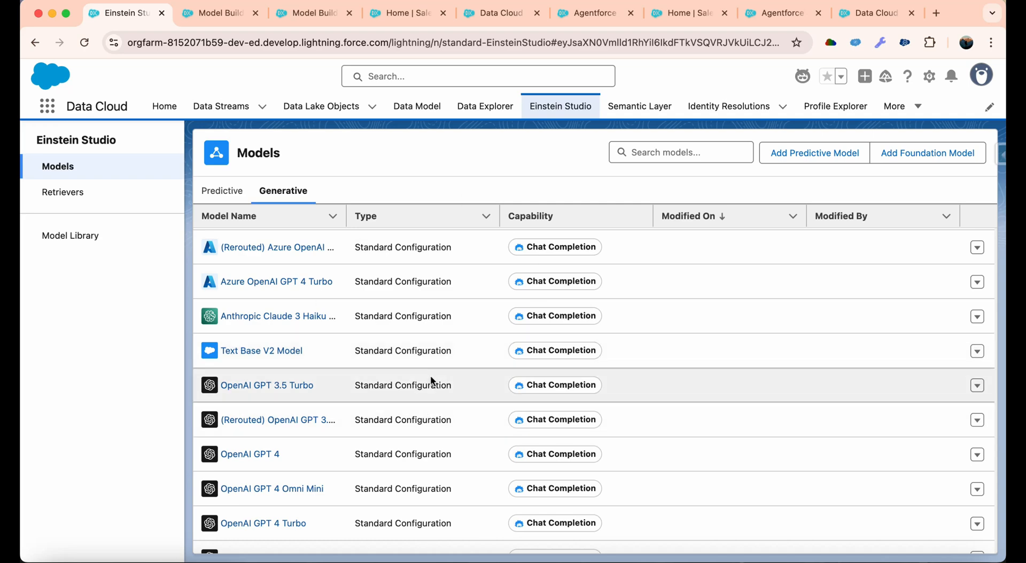
{"action": "scroll", "coordinate": [430, 375], "scroll_direction": "up", "scroll_amount": 3}
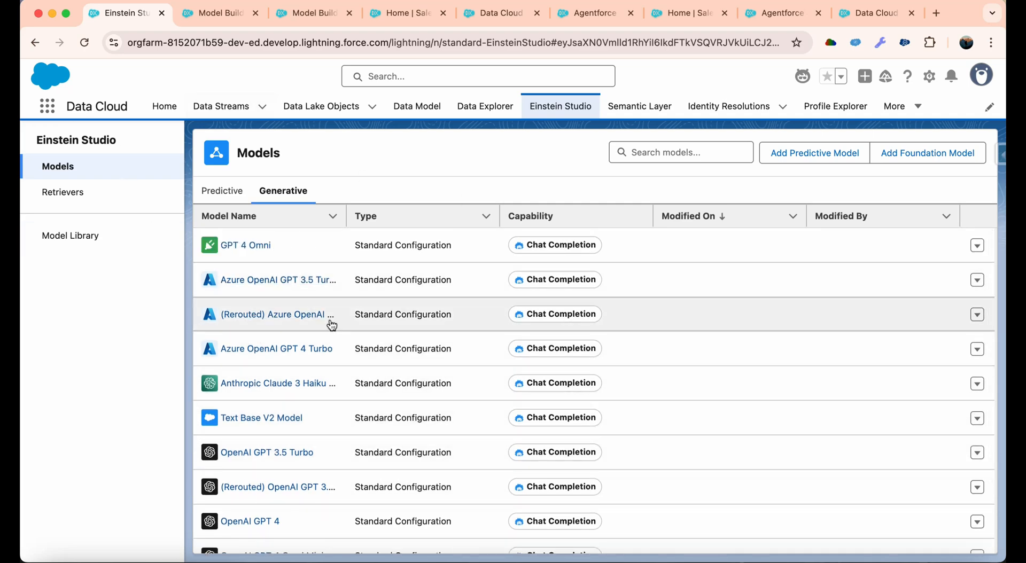
{"action": "scroll", "coordinate": [388, 479], "scroll_direction": "down", "scroll_amount": 3}
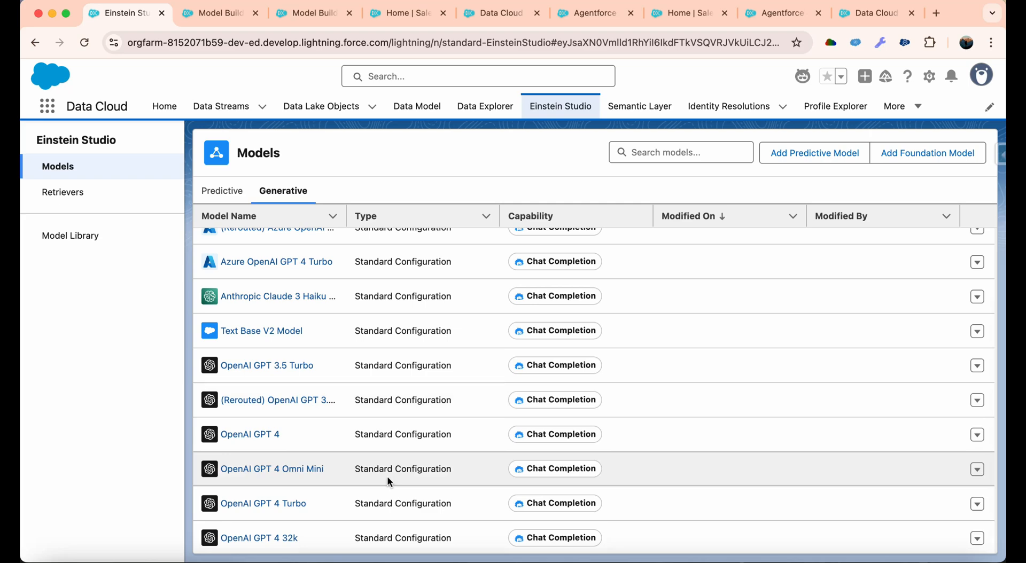
{"action": "left_click", "coordinate": [652, 561]}
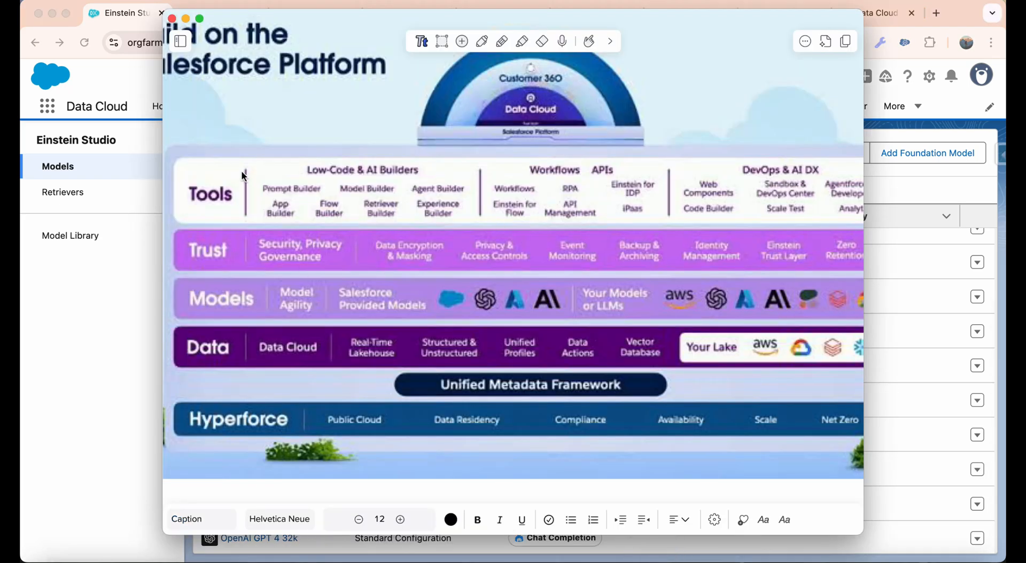